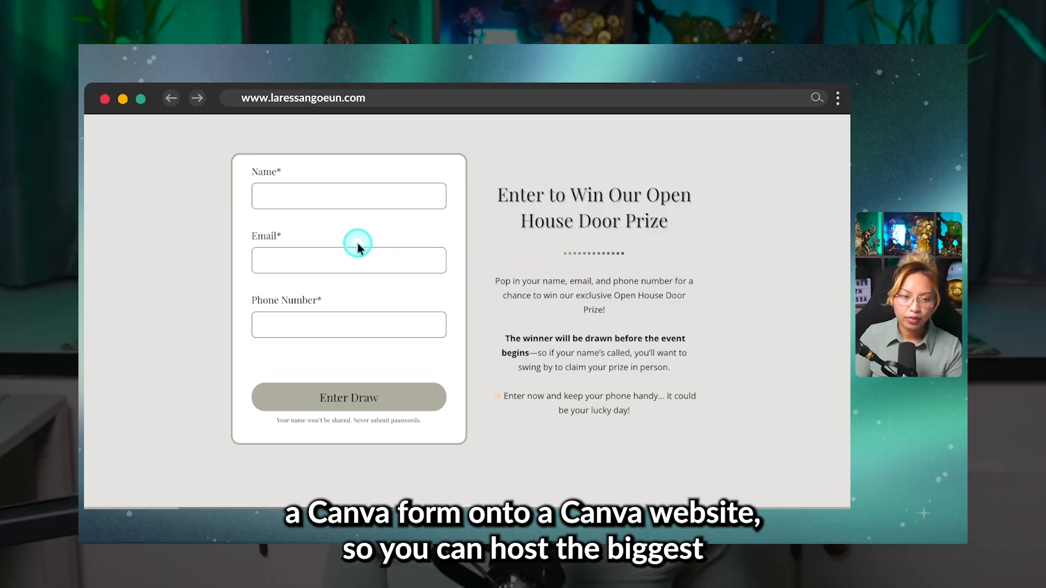
type("Name")
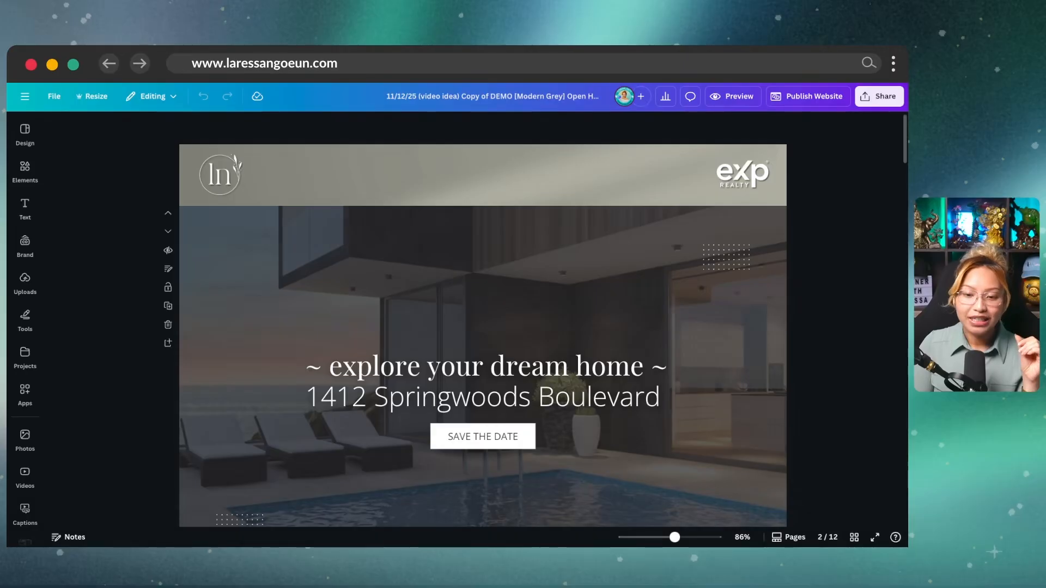
Step: Open a preview of the open-house website
scroll(801, 379, "down", 4)
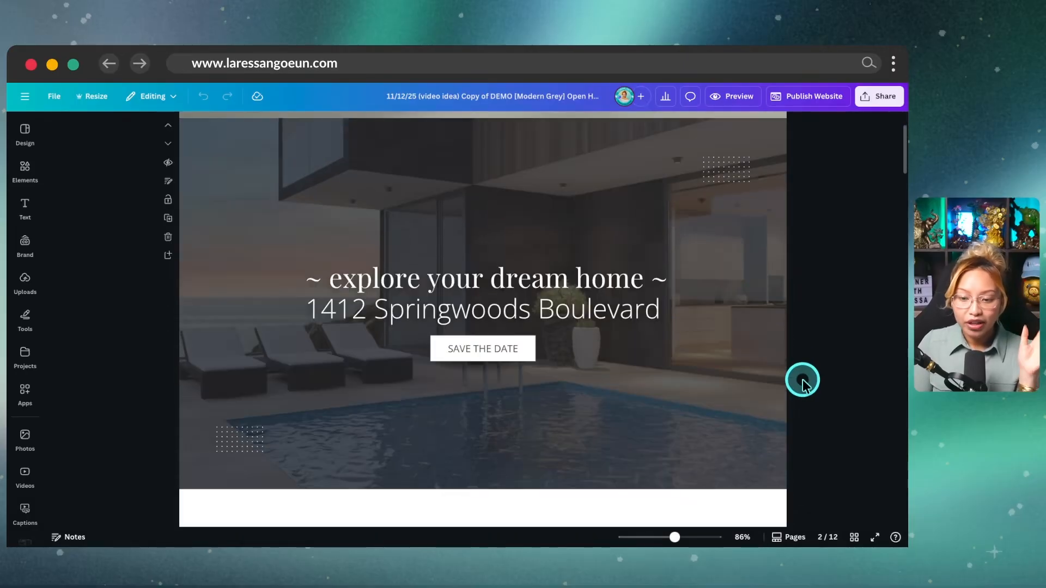
scroll(801, 378, "down", 2)
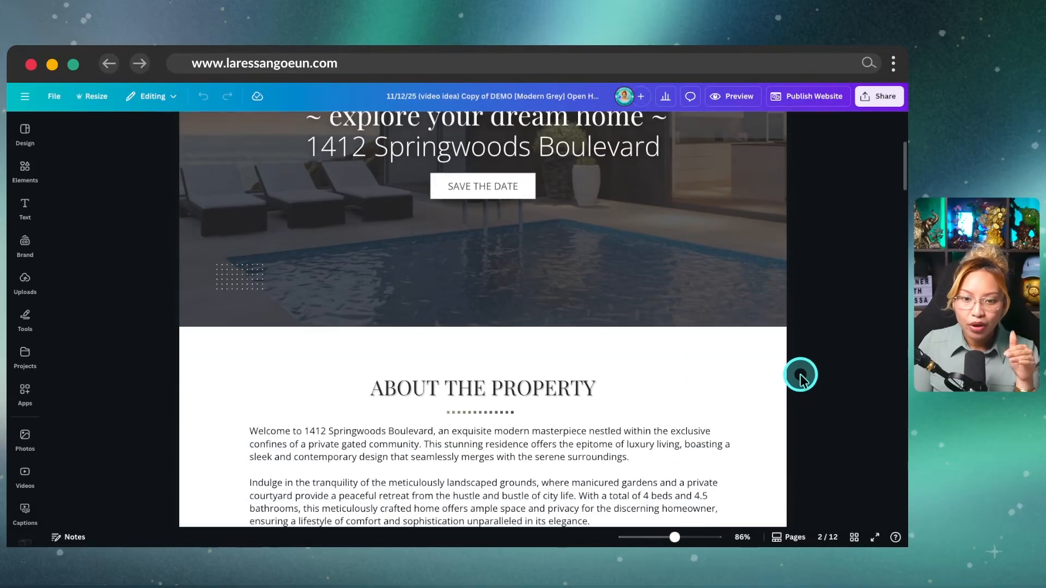
scroll(801, 380, "up", 2)
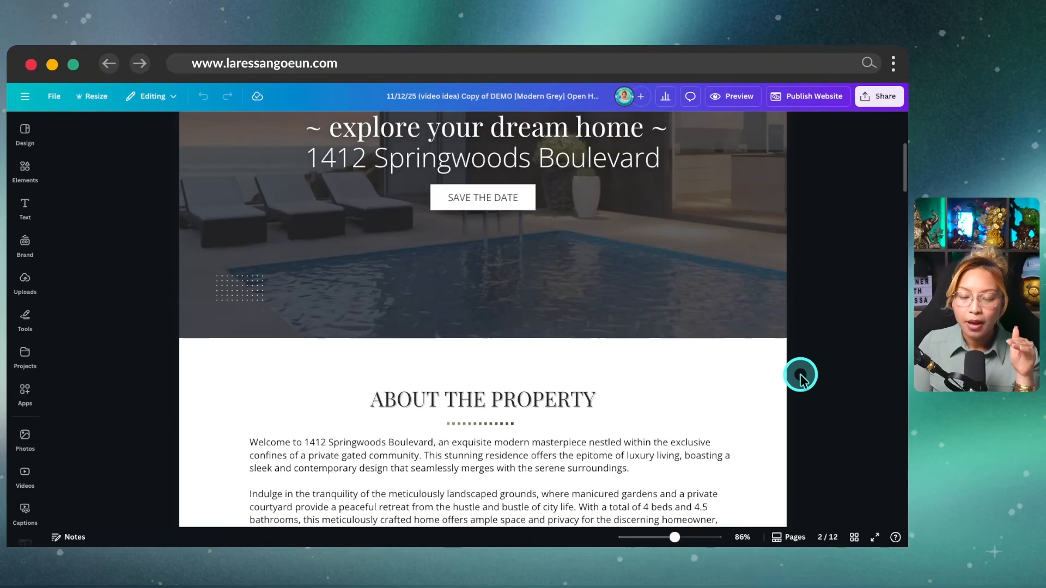
left_click(734, 98)
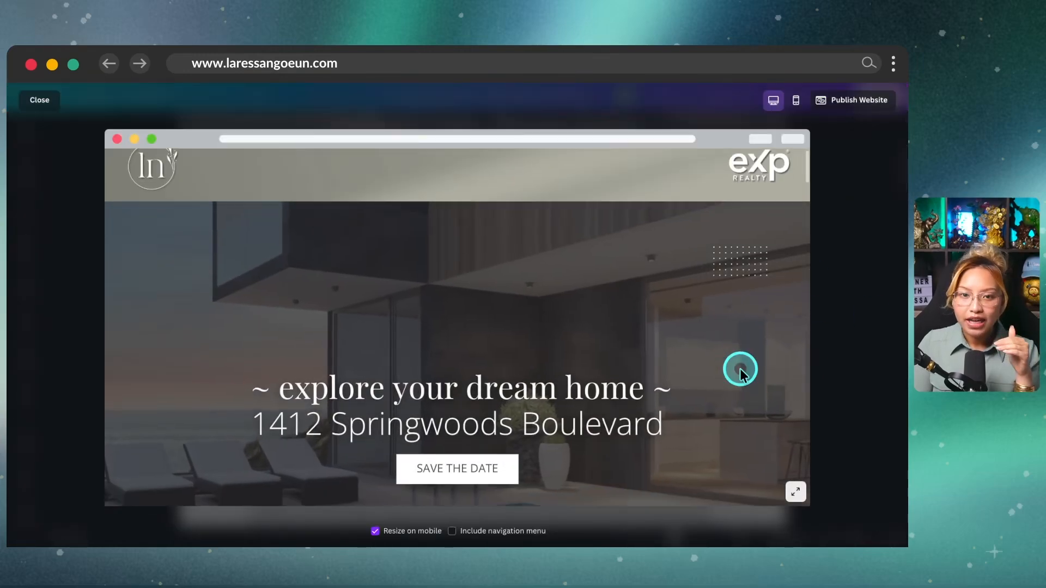
Step: Scroll the preview down through the Enter to Win form to the agent contact footer
scroll(739, 371, "down", 5)
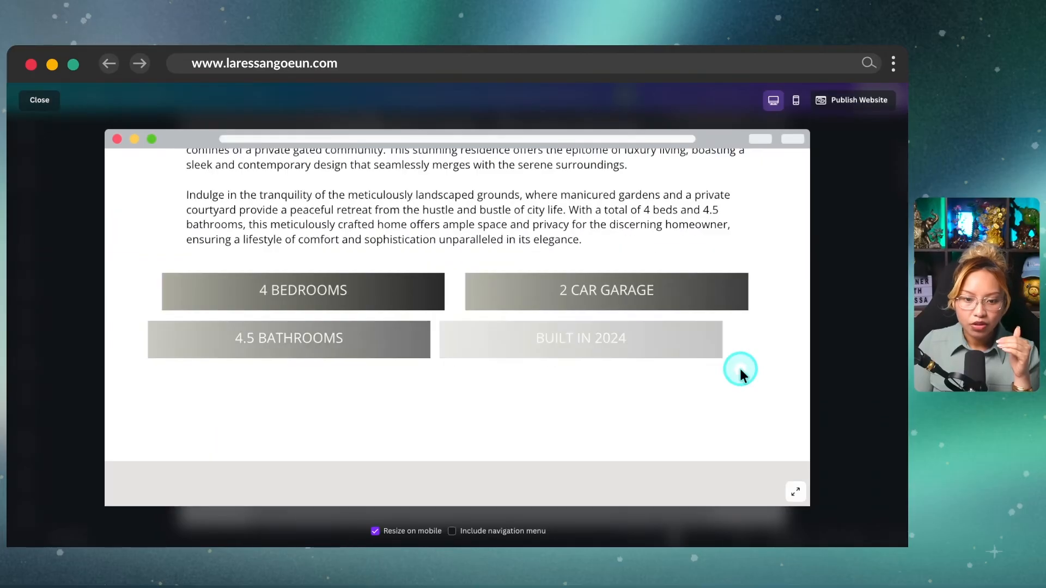
scroll(739, 368, "down", 10)
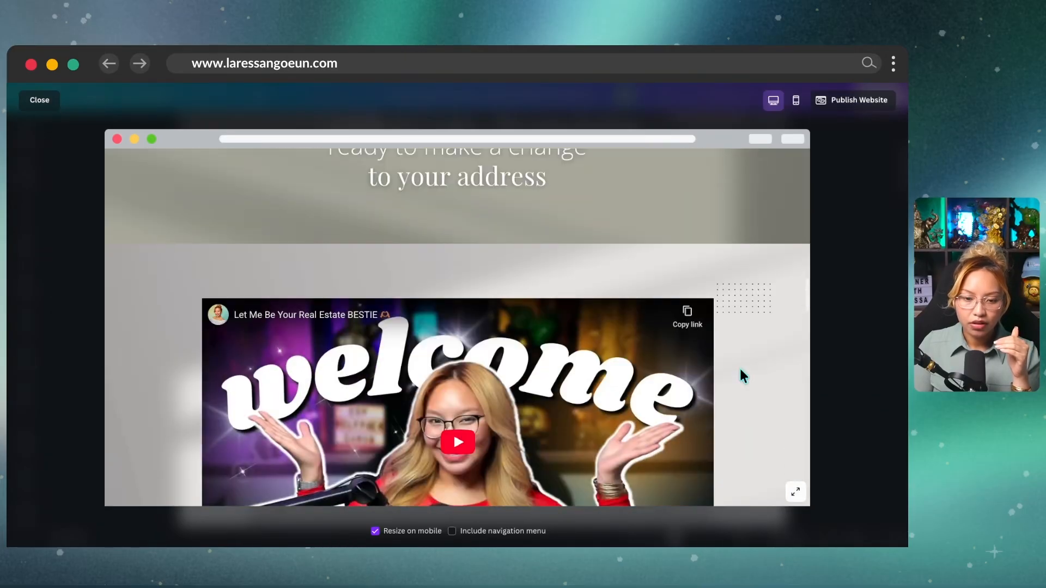
scroll(742, 375, "down", 10)
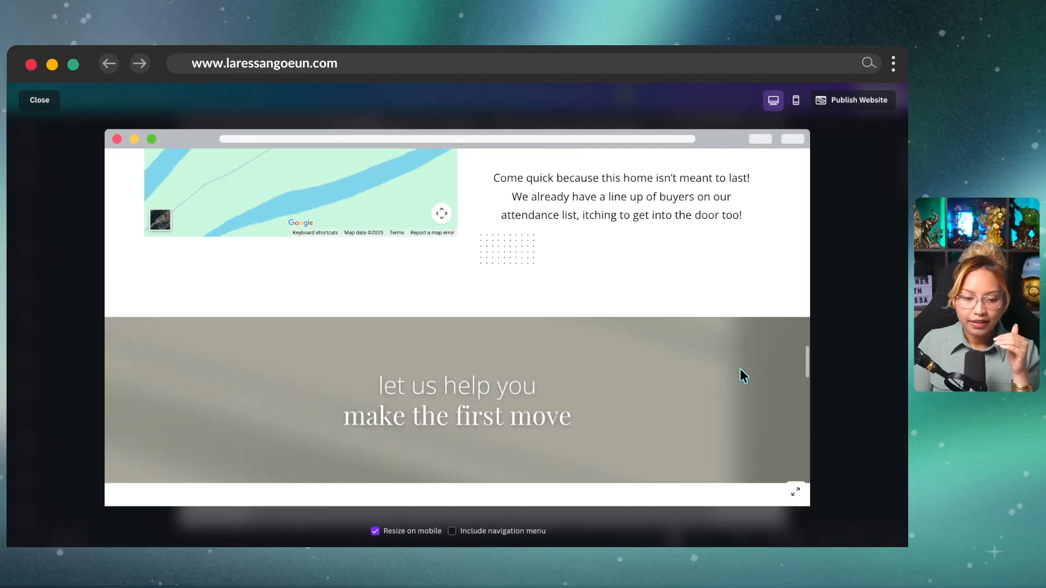
scroll(739, 370, "down", 7)
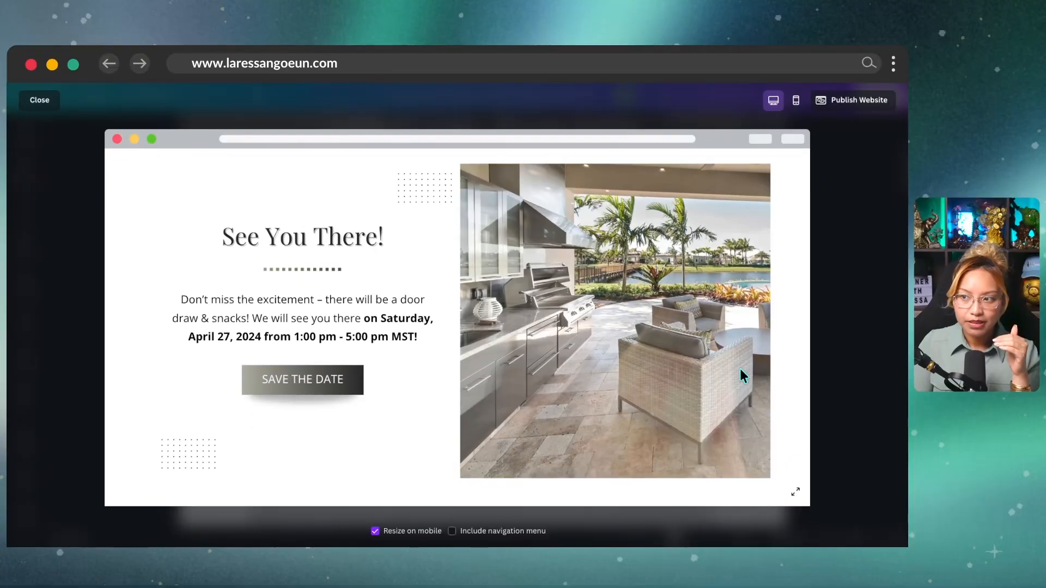
scroll(741, 370, "down", 6)
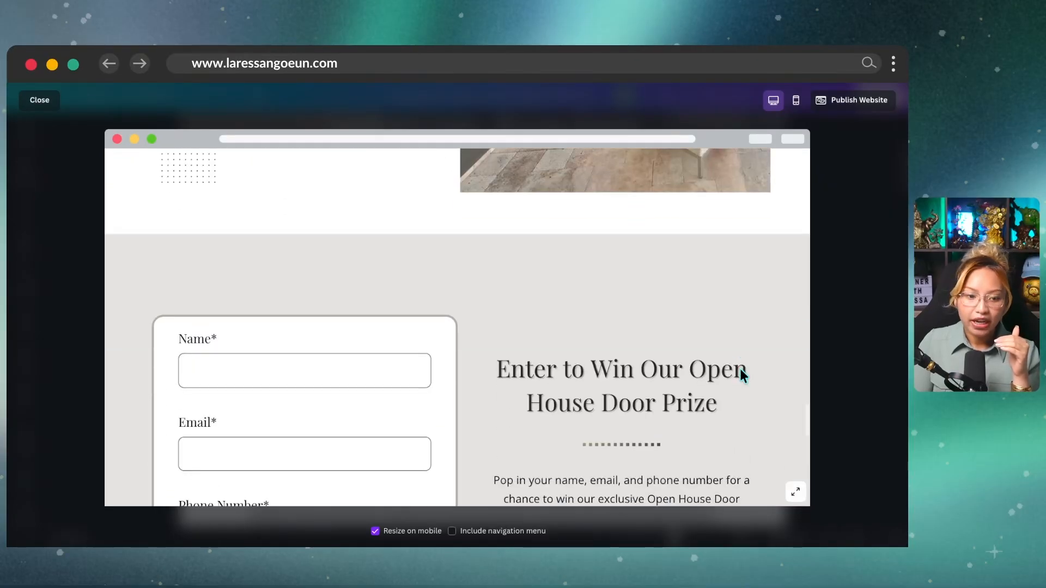
scroll(740, 368, "down", 3)
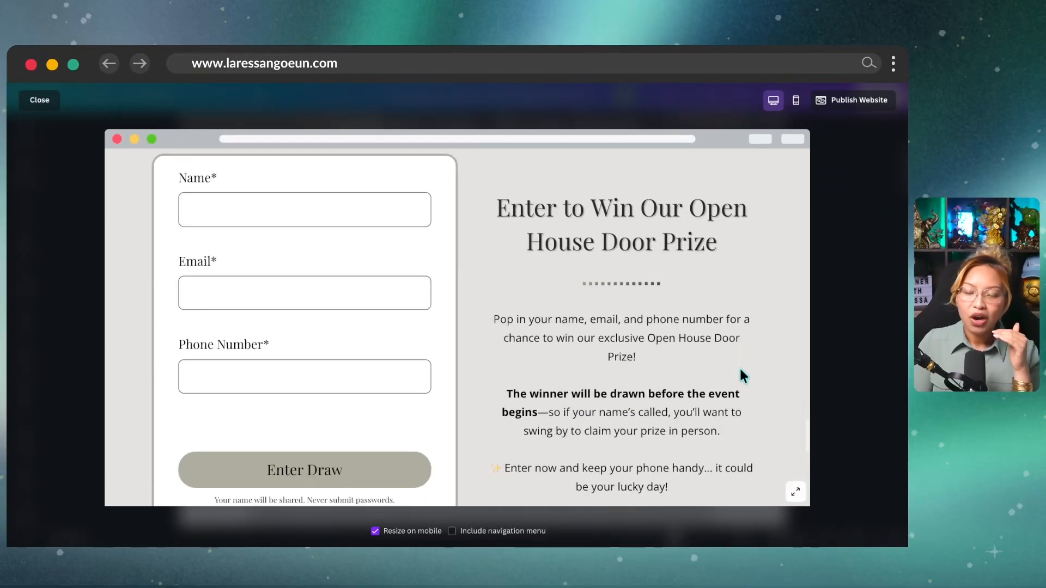
scroll(740, 368, "down", 1)
left_click(706, 310)
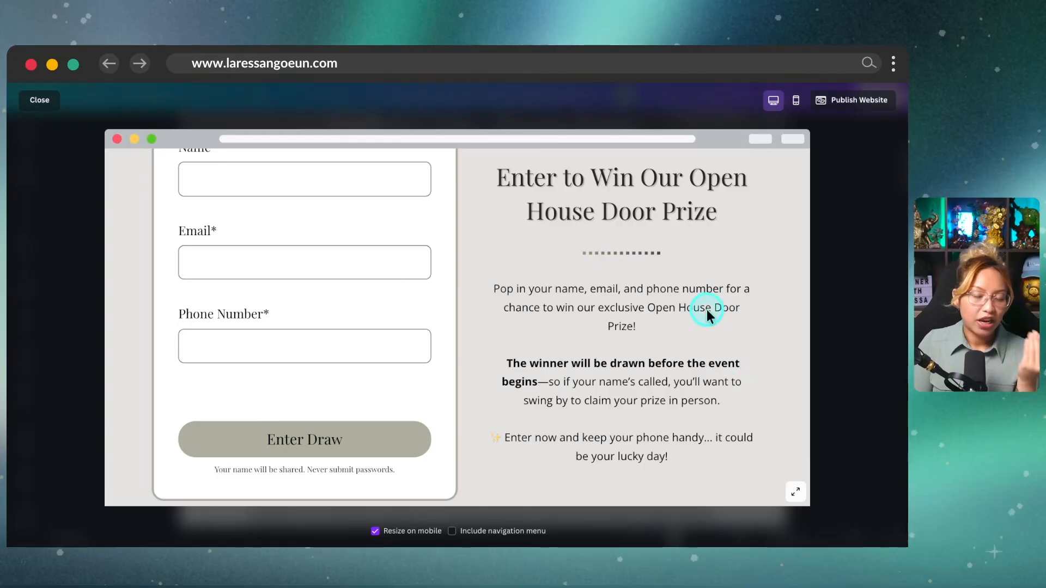
scroll(627, 333, "up", 1)
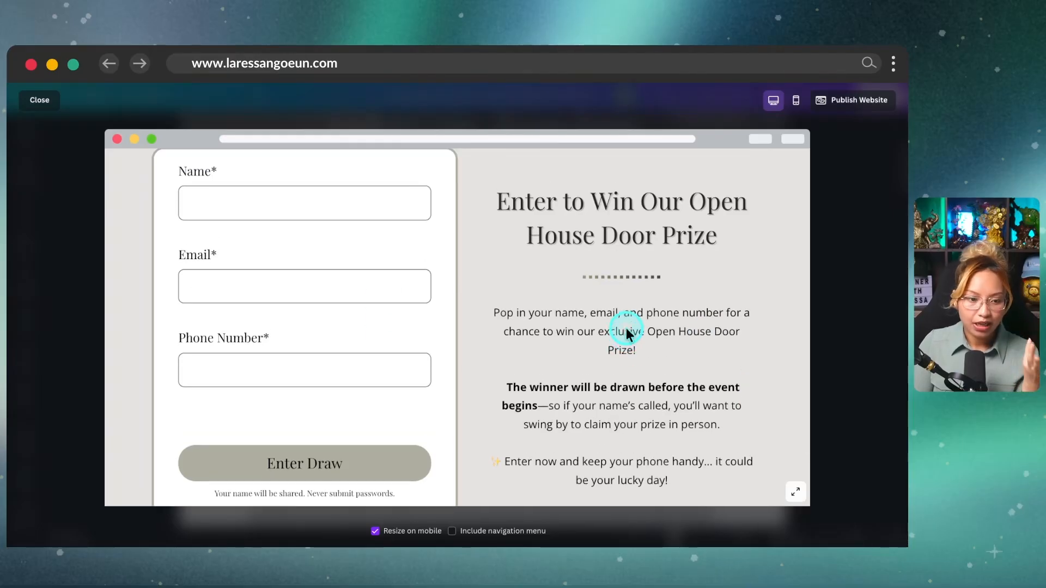
scroll(626, 331, "down", 1)
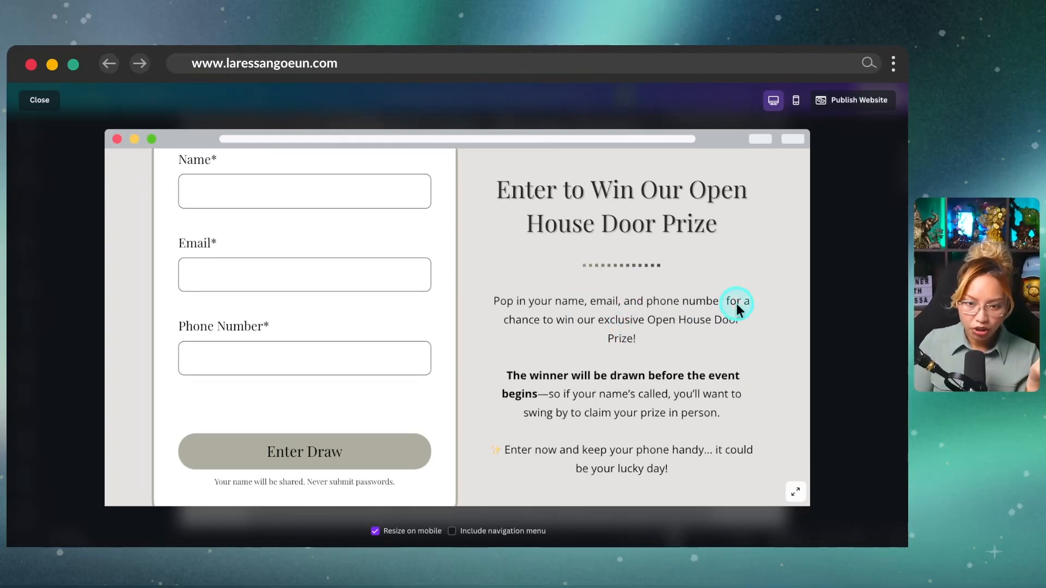
scroll(736, 303, "down", 1)
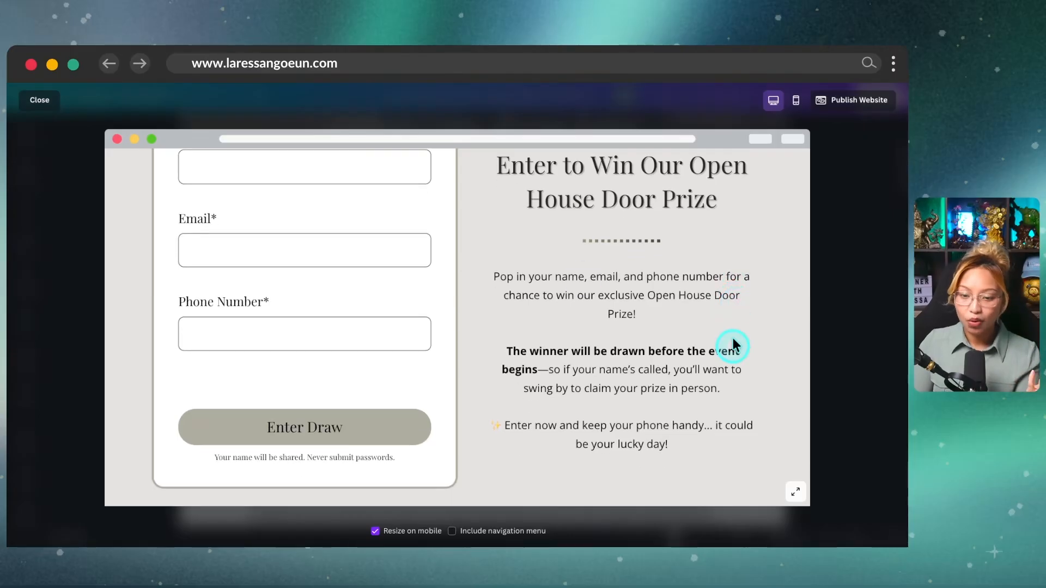
scroll(713, 376, "up", 1)
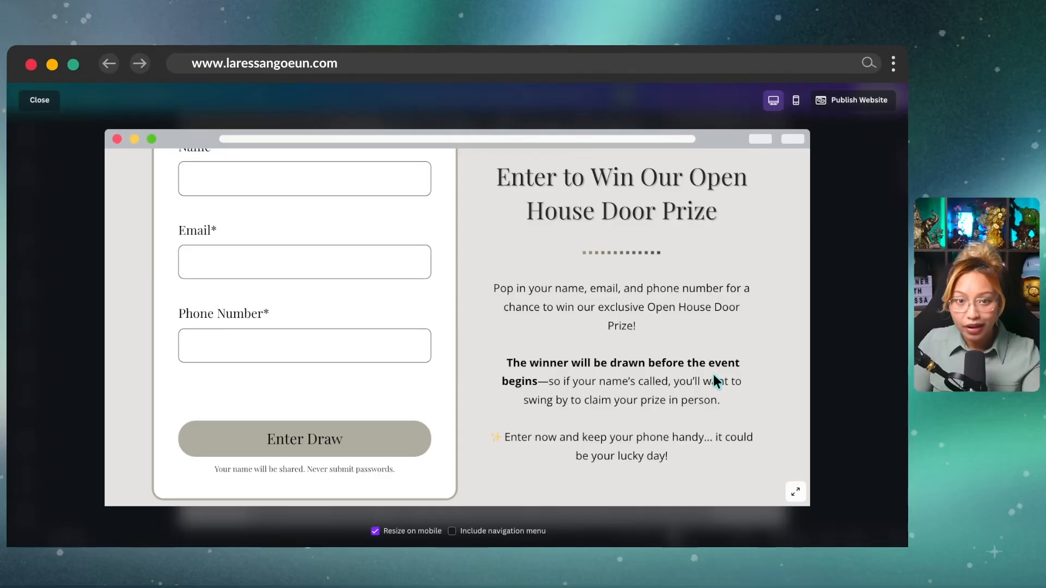
scroll(714, 375, "down", 1)
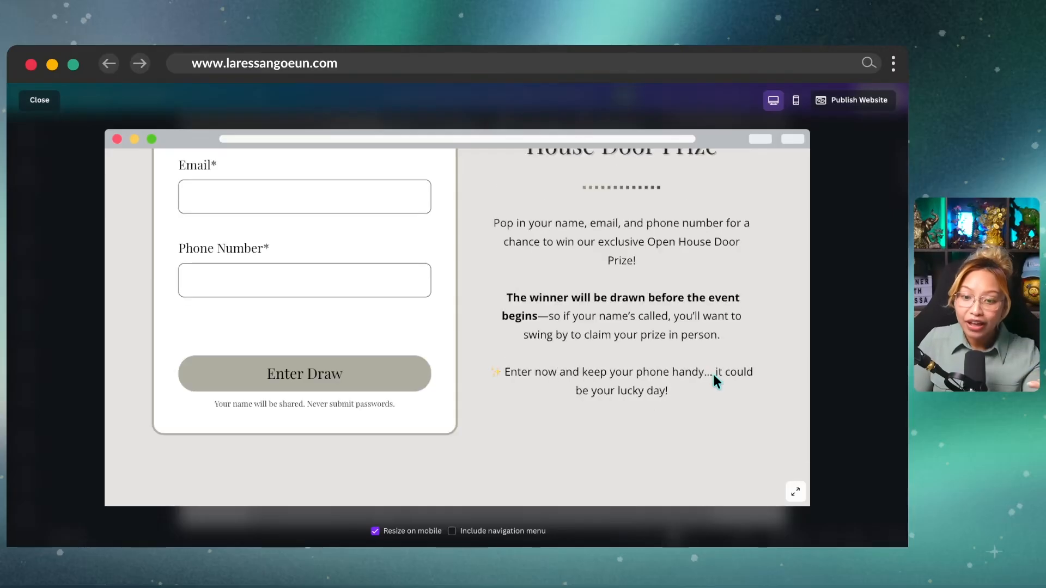
scroll(715, 376, "down", 1)
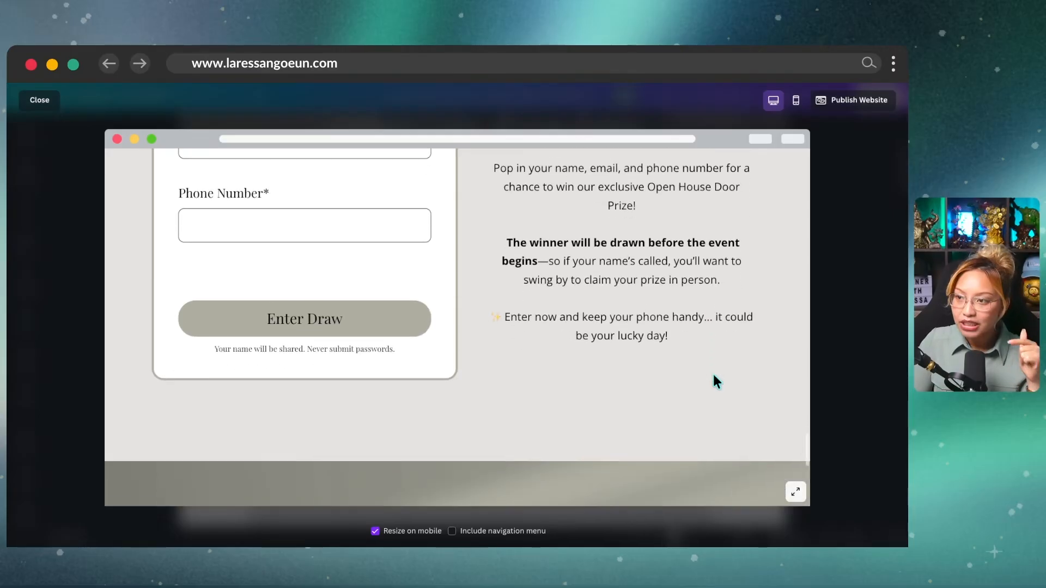
scroll(715, 376, "down", 1)
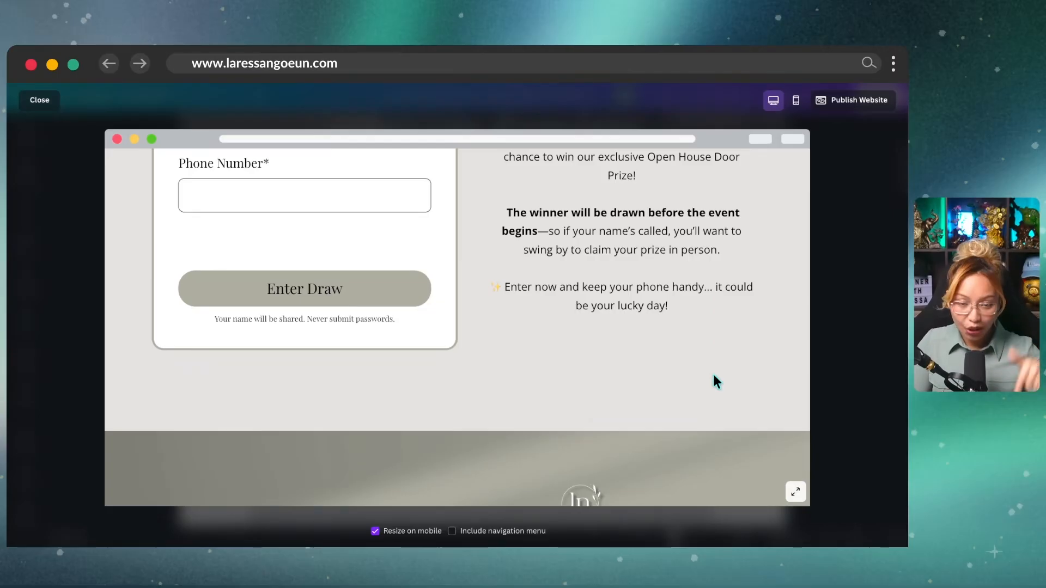
scroll(713, 374, "down", 6)
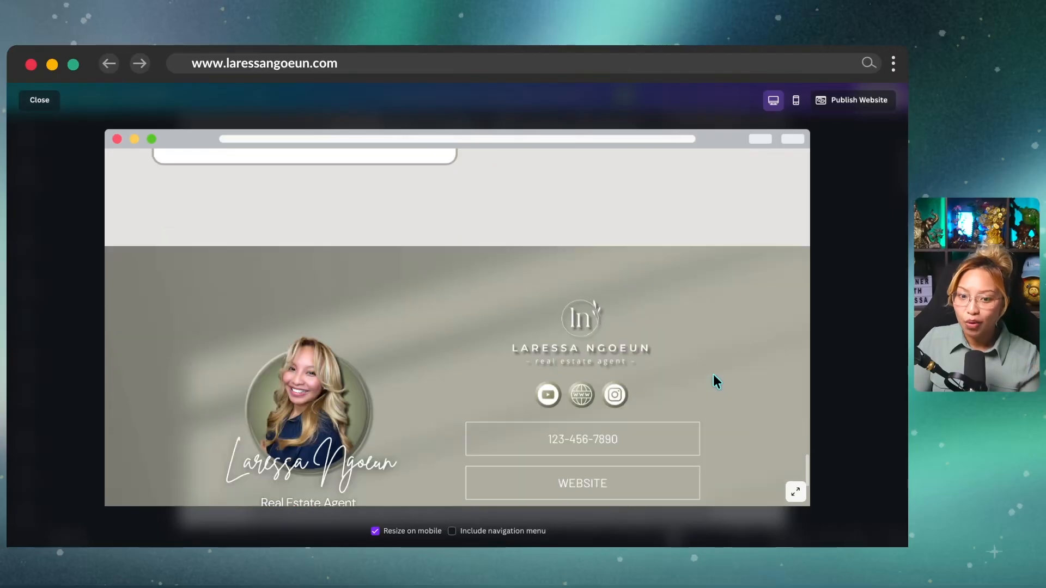
left_click(852, 316)
Step: Close the website preview and return to the editor
left_click(849, 328)
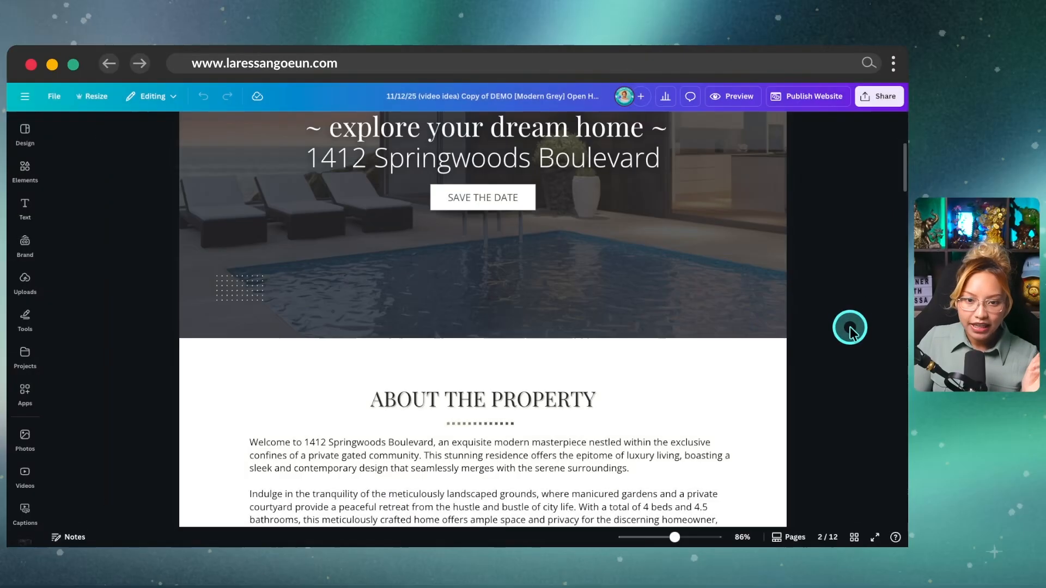
scroll(843, 328, "up", 5)
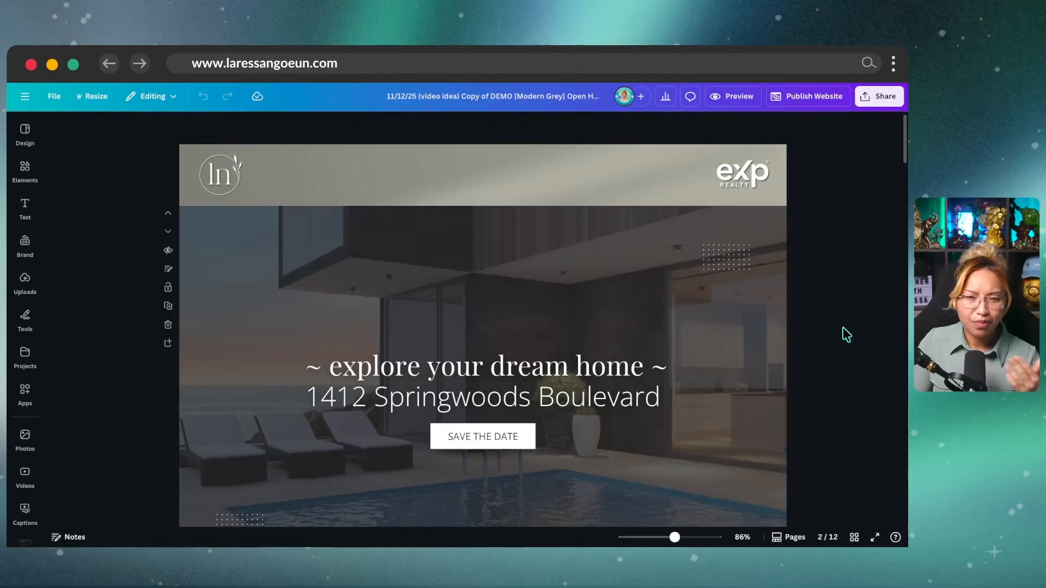
left_click(837, 330)
Step: Add a blank page 11 right after the door-prize form page
scroll(827, 337, "down", 10)
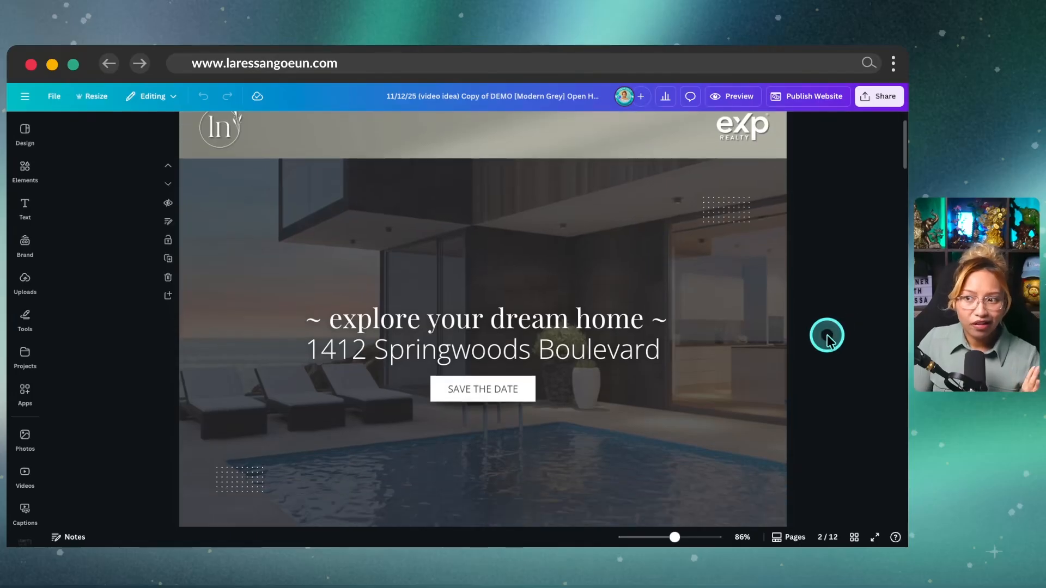
scroll(827, 338, "down", 8)
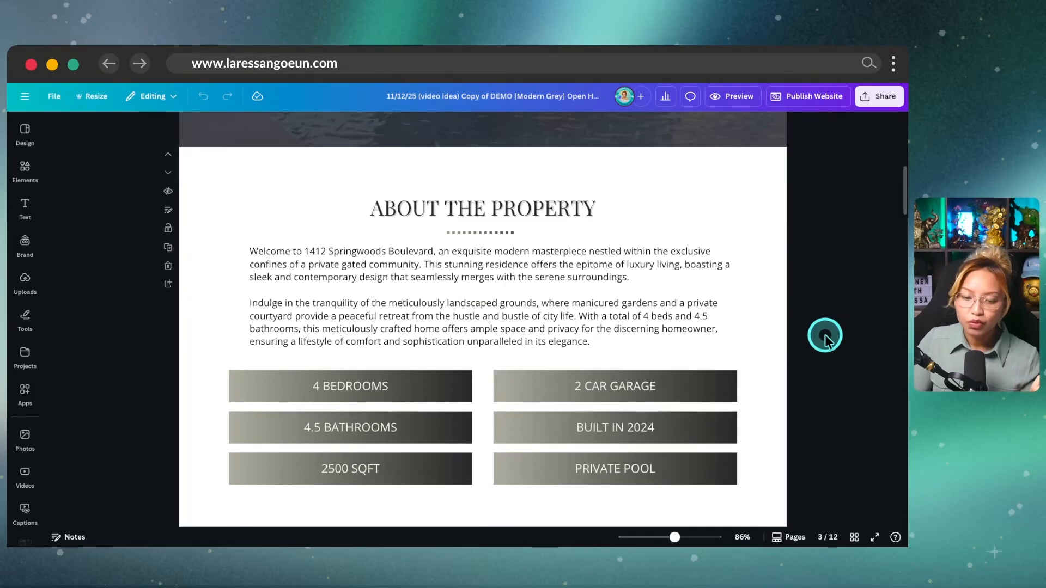
scroll(825, 337, "down", 15)
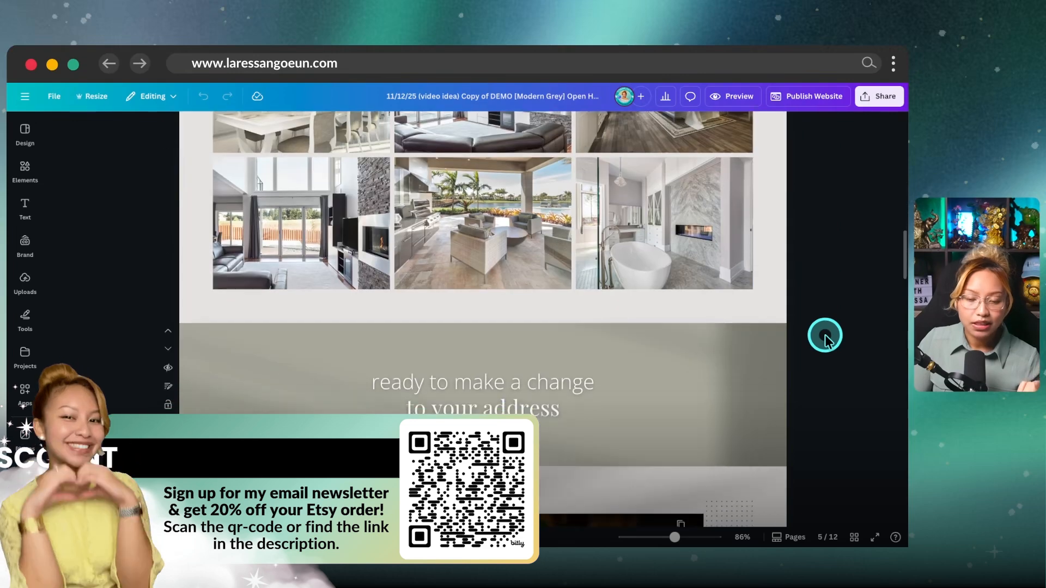
scroll(828, 342, "down", 12)
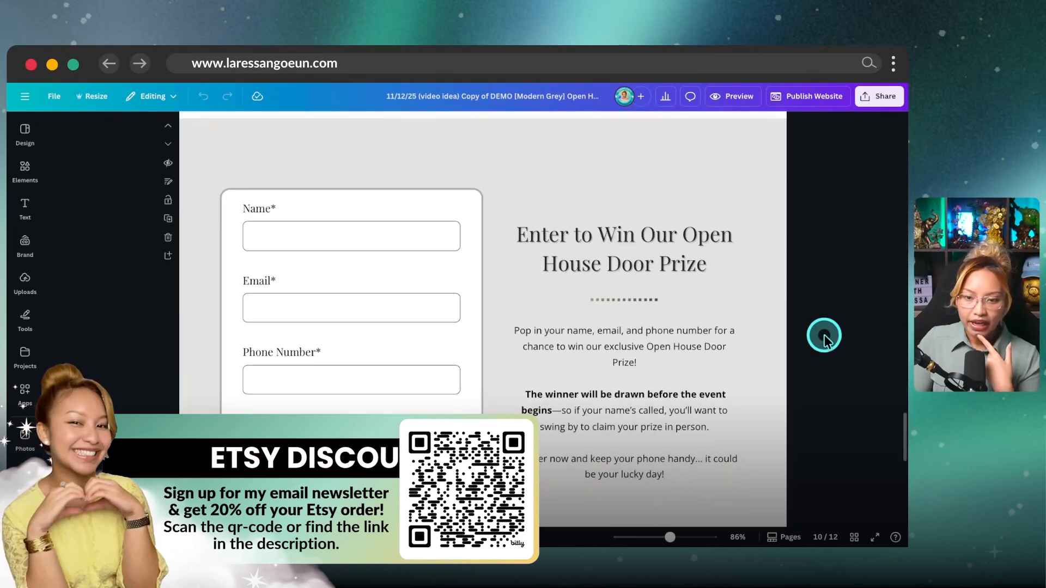
scroll(822, 334, "down", 1)
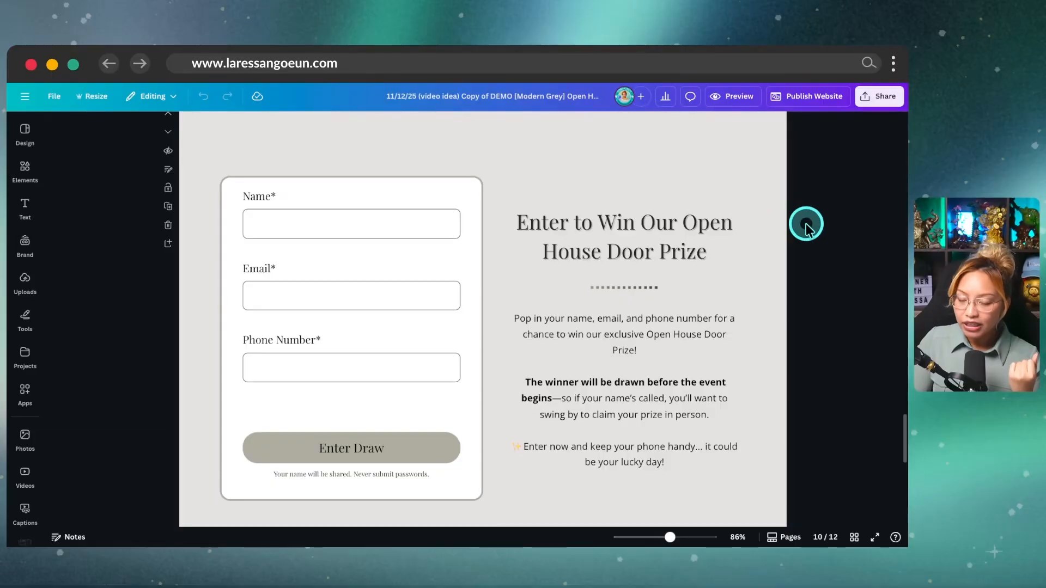
scroll(807, 245, "down", 1)
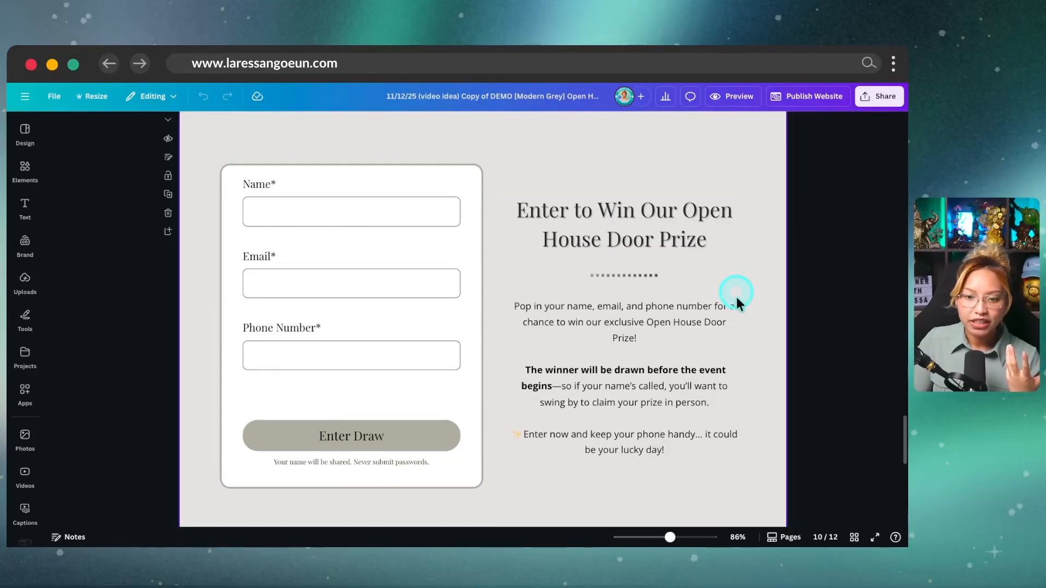
scroll(786, 330, "down", 3)
left_click(322, 381)
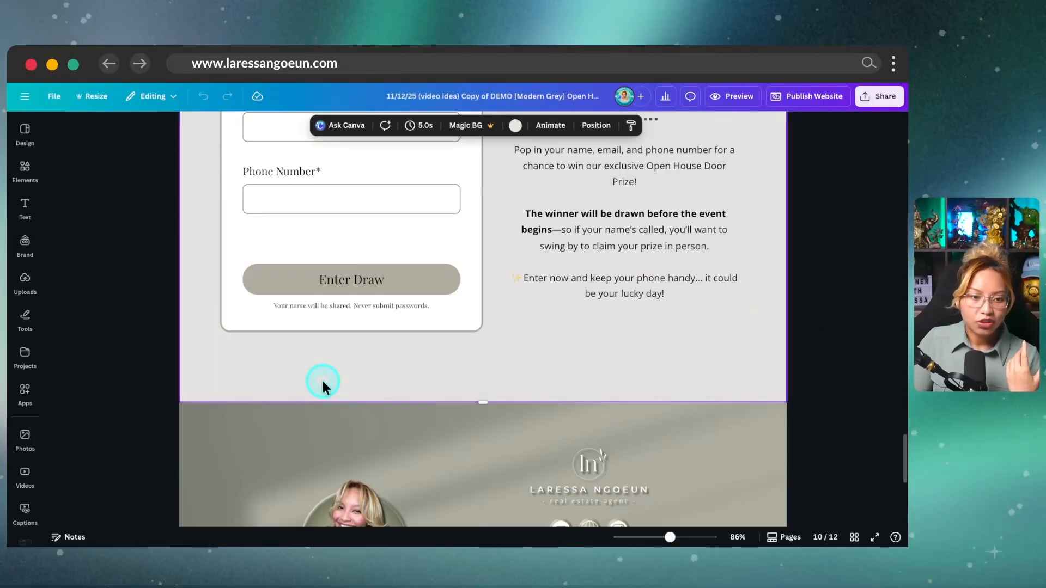
scroll(194, 361, "up", 2)
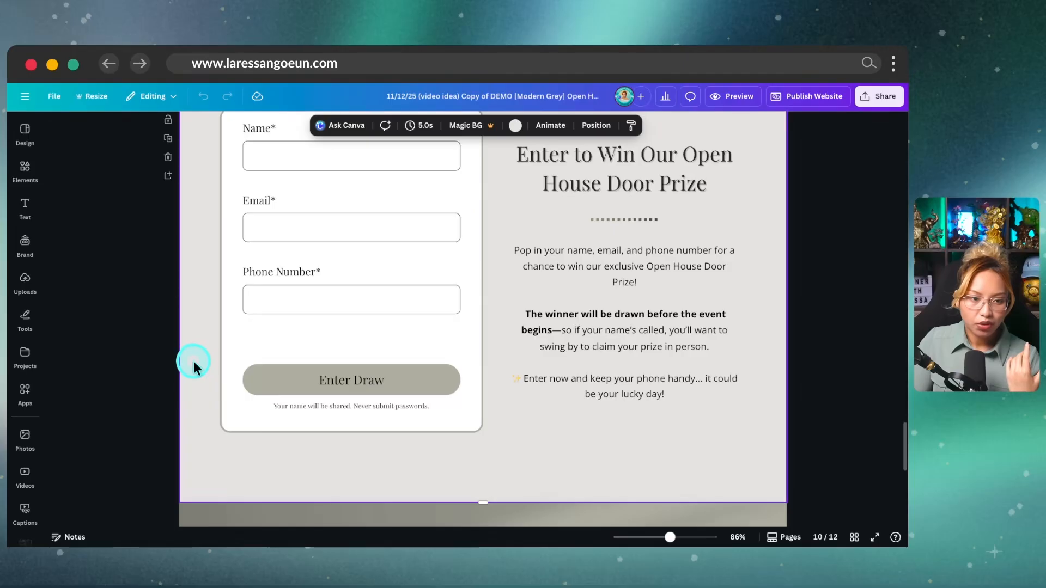
left_click(169, 176)
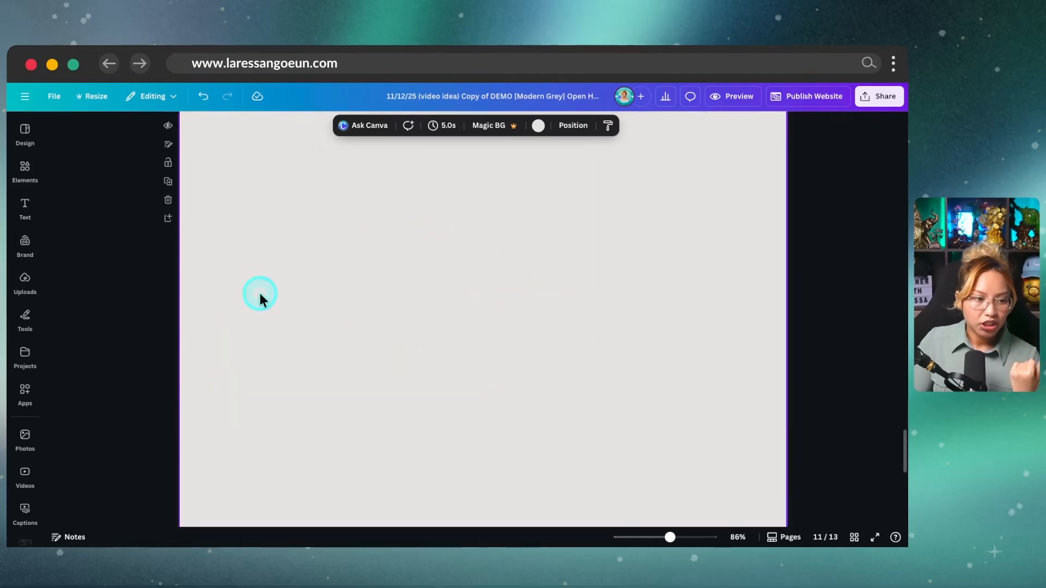
Step: Add the Business 'Subscribe to our newsletter' form from Elements > Forms to page 11
left_click(30, 170)
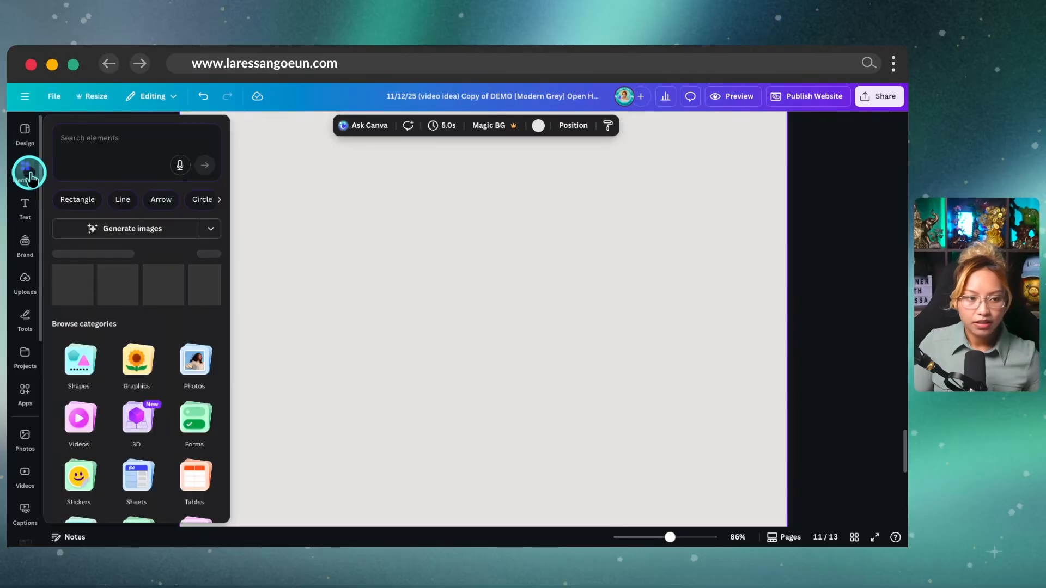
left_click(30, 171)
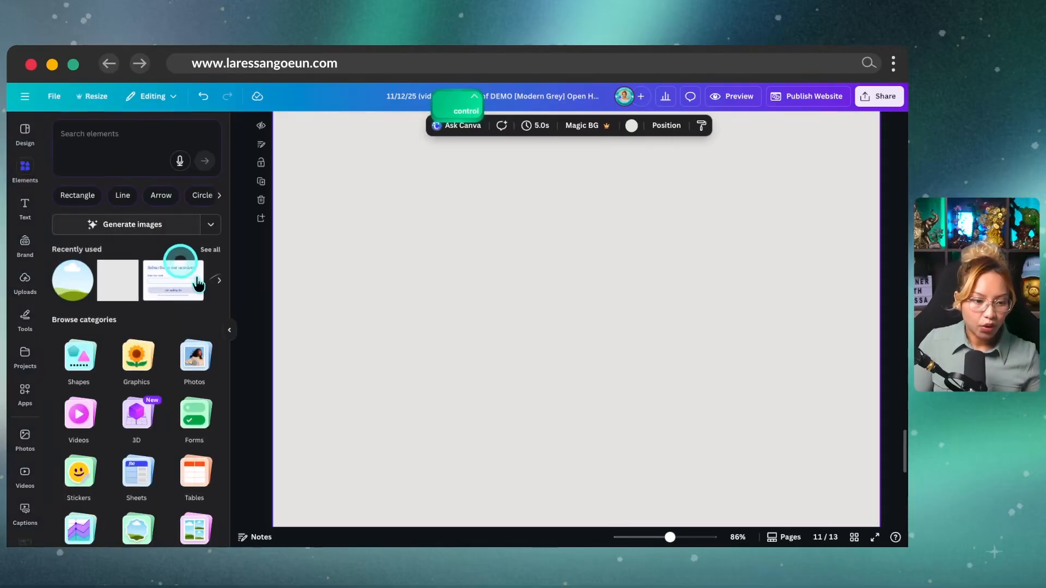
scroll(174, 384, "down", 1)
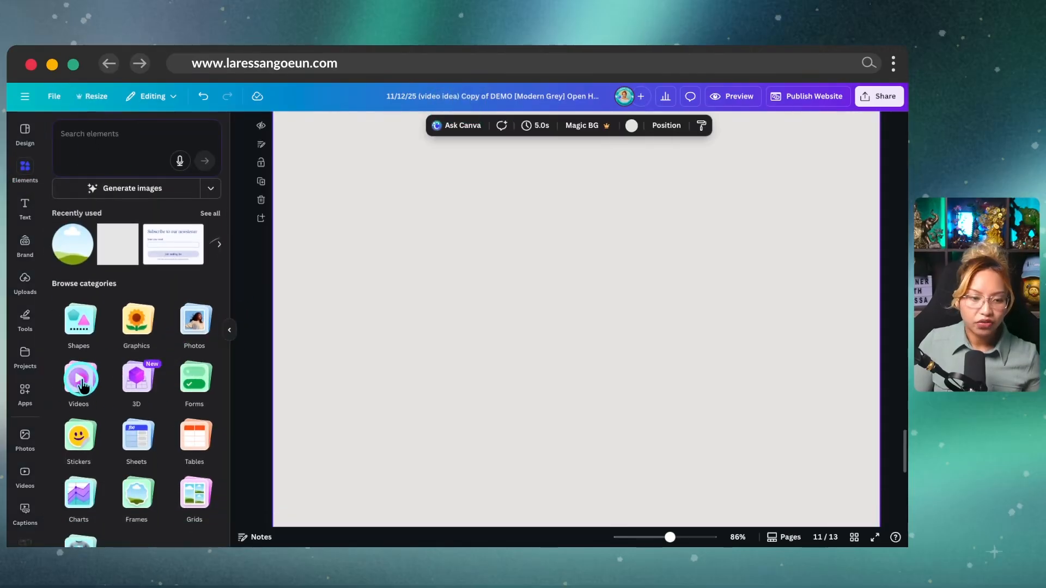
scroll(166, 379, "down", 2)
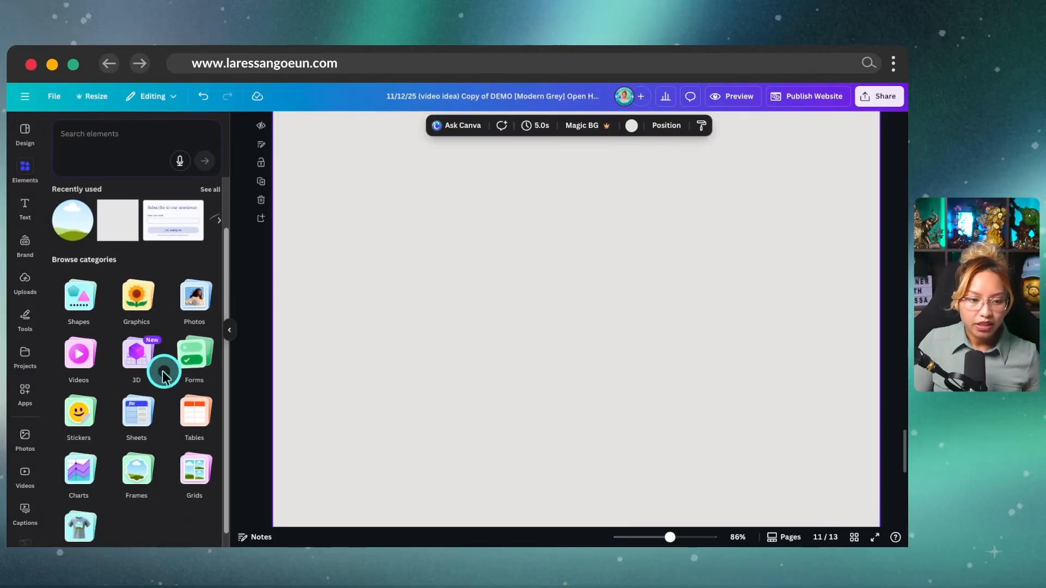
left_click(194, 353)
scroll(168, 281, "down", 3)
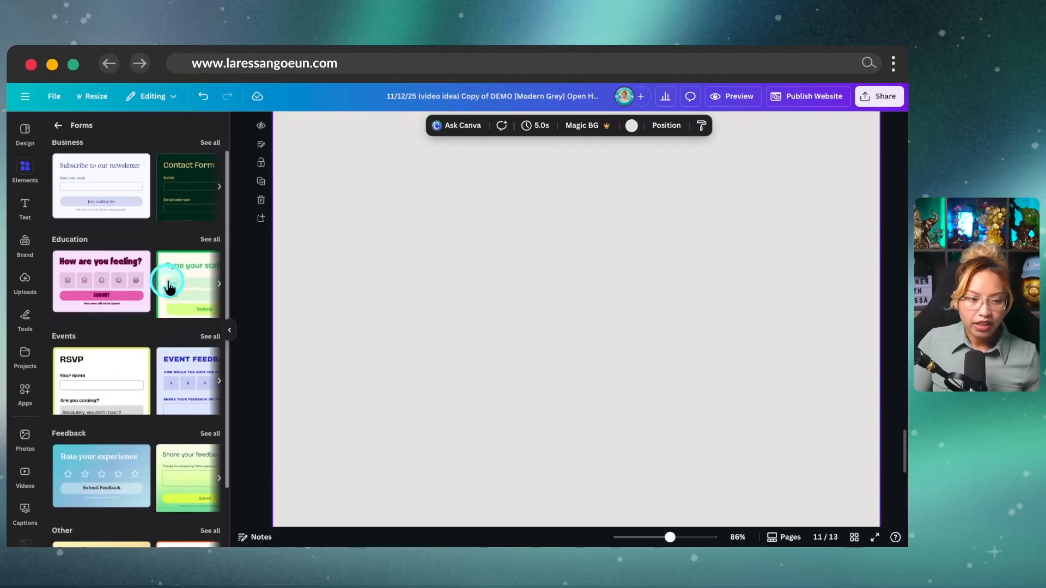
scroll(169, 282, "up", 3)
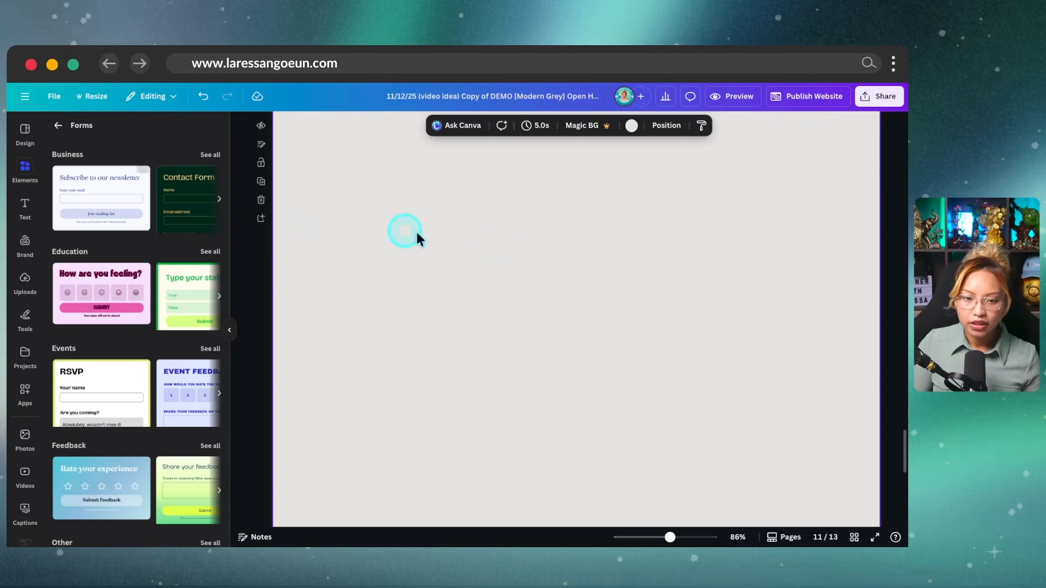
left_click(152, 218)
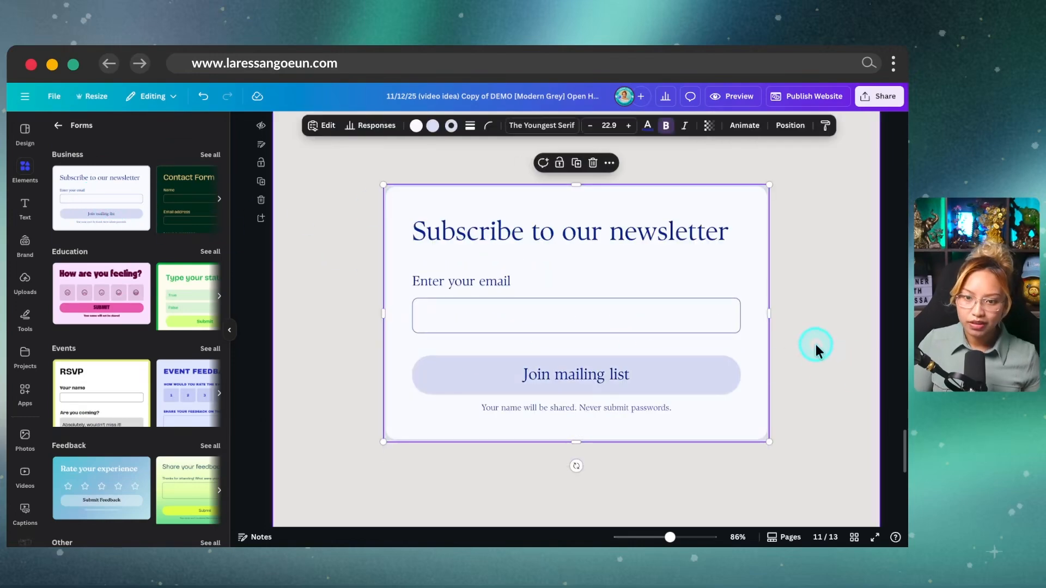
scroll(806, 357, "up", 1)
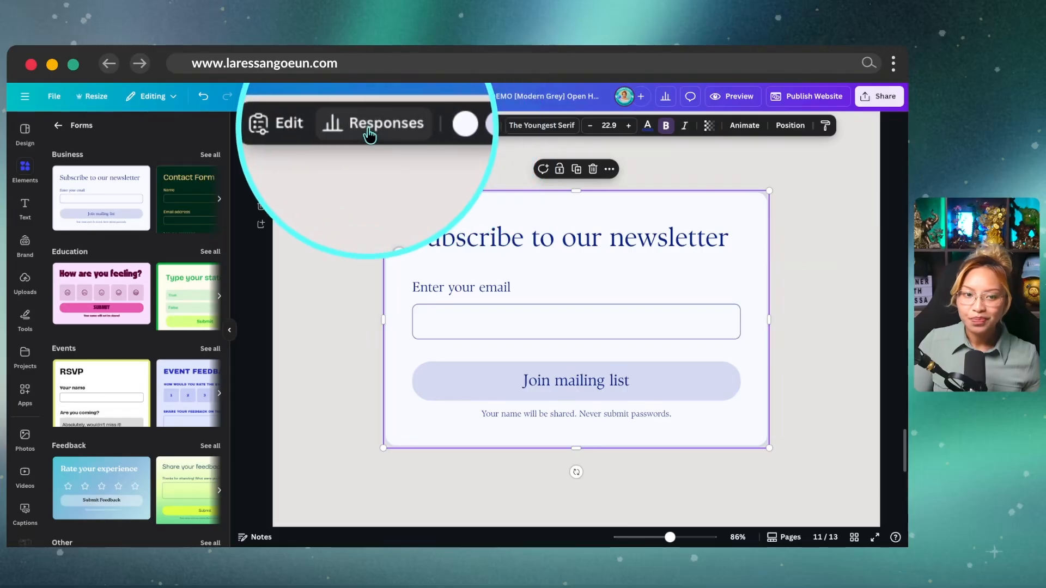
Step: Open the form's question editor, then raise, heighten and horizontally centre the newsletter form
key("ctrl")
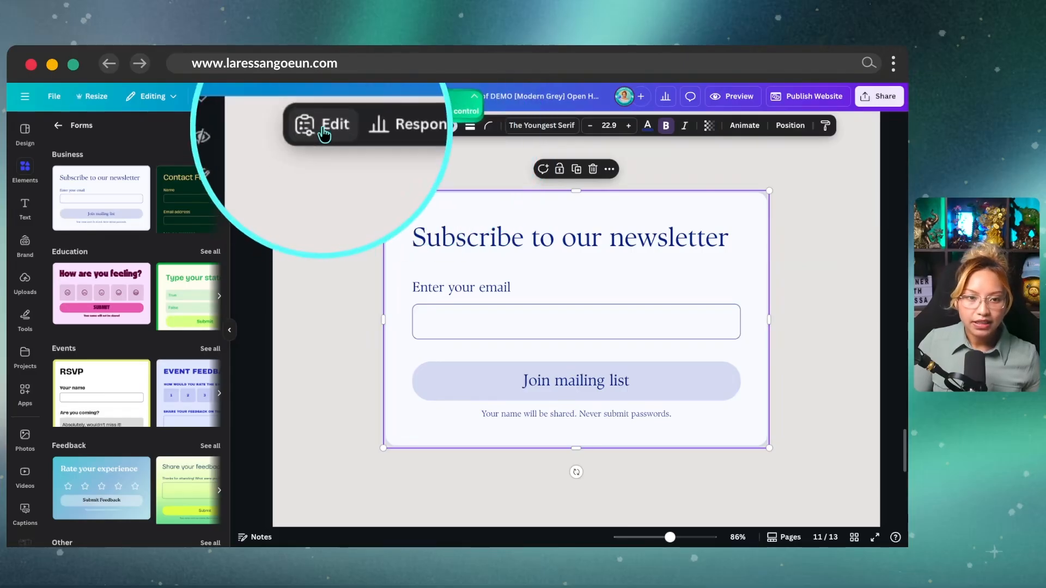
left_click(326, 130)
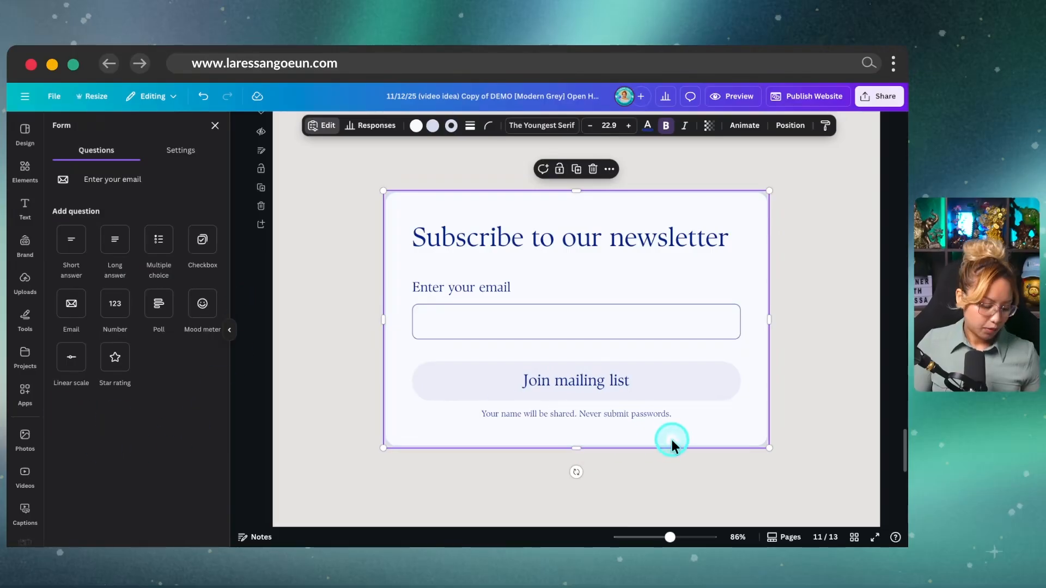
scroll(671, 442, "down", 5)
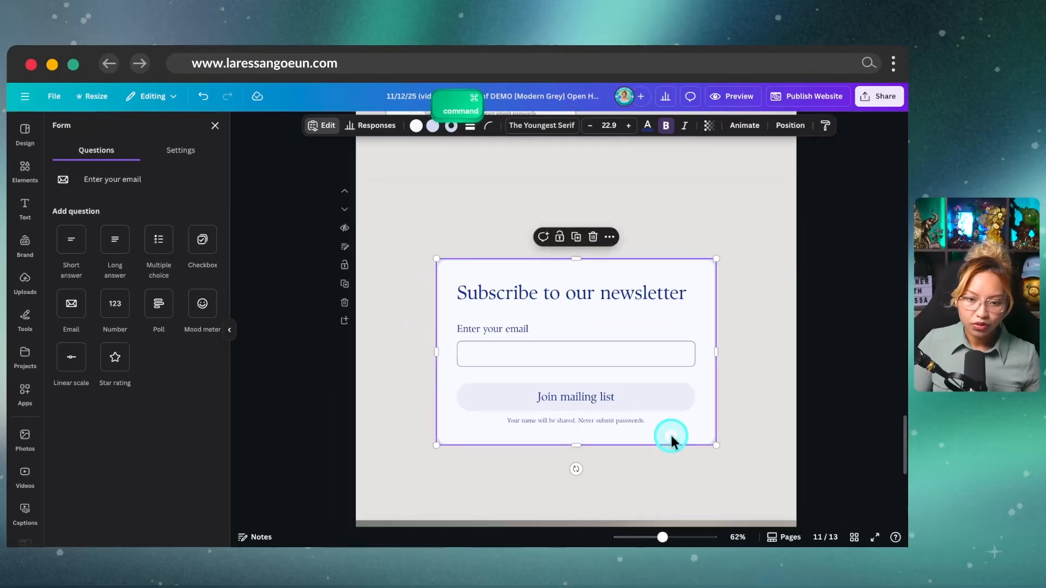
left_click_drag(564, 321, 568, 280)
scroll(710, 301, "up", 1)
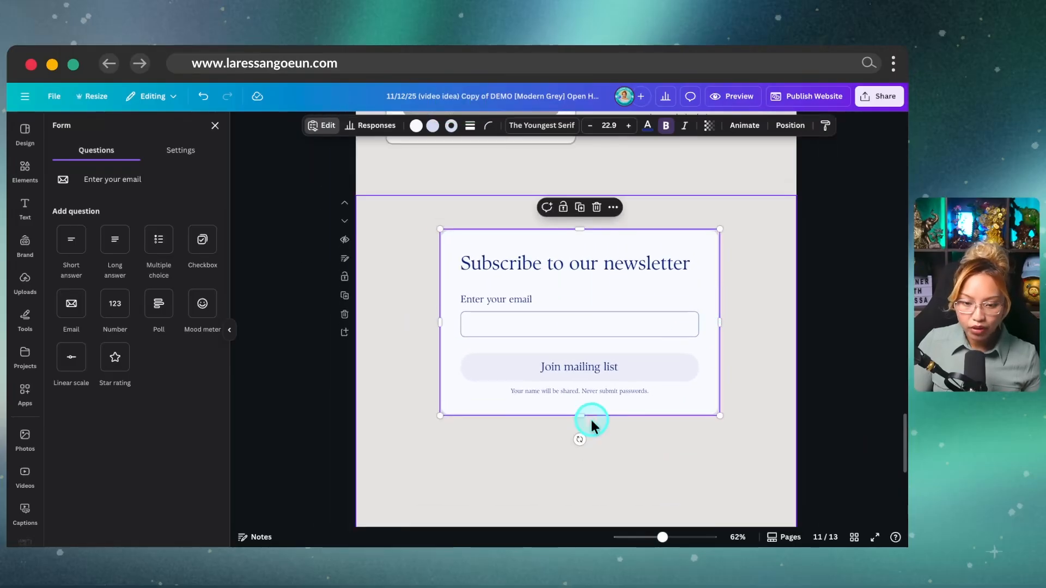
left_click_drag(579, 415, 579, 494)
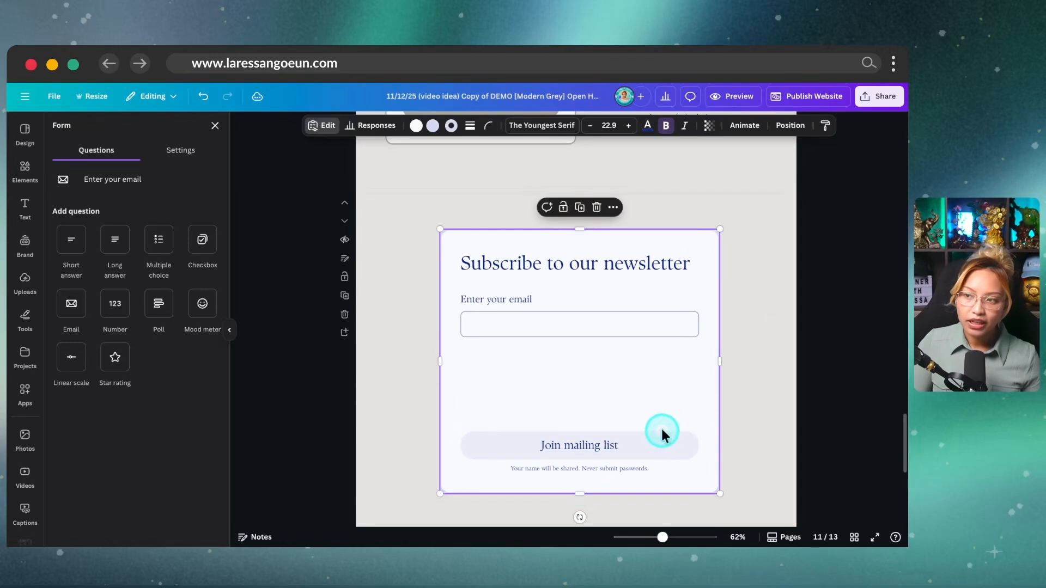
scroll(662, 426, "down", 2)
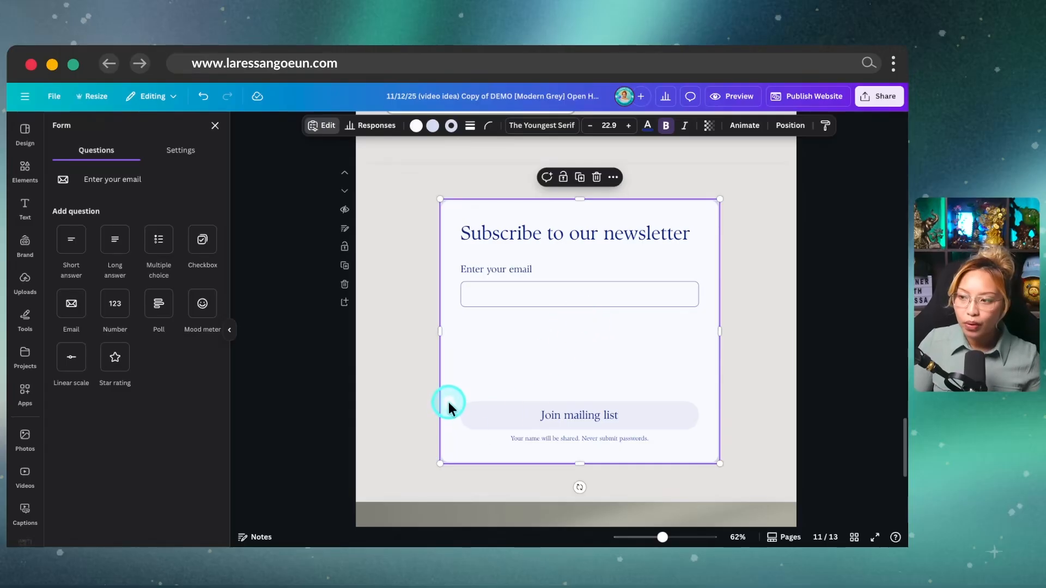
left_click_drag(611, 287, 606, 288)
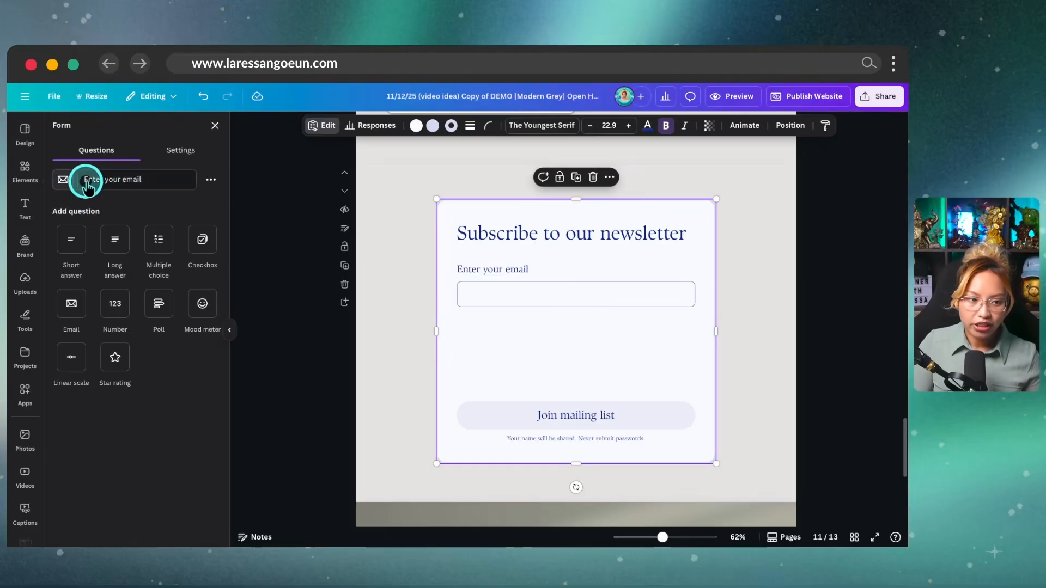
Step: Add Short answer and Checkbox questions, then shrink and re-centre the form on the page
left_click(73, 242)
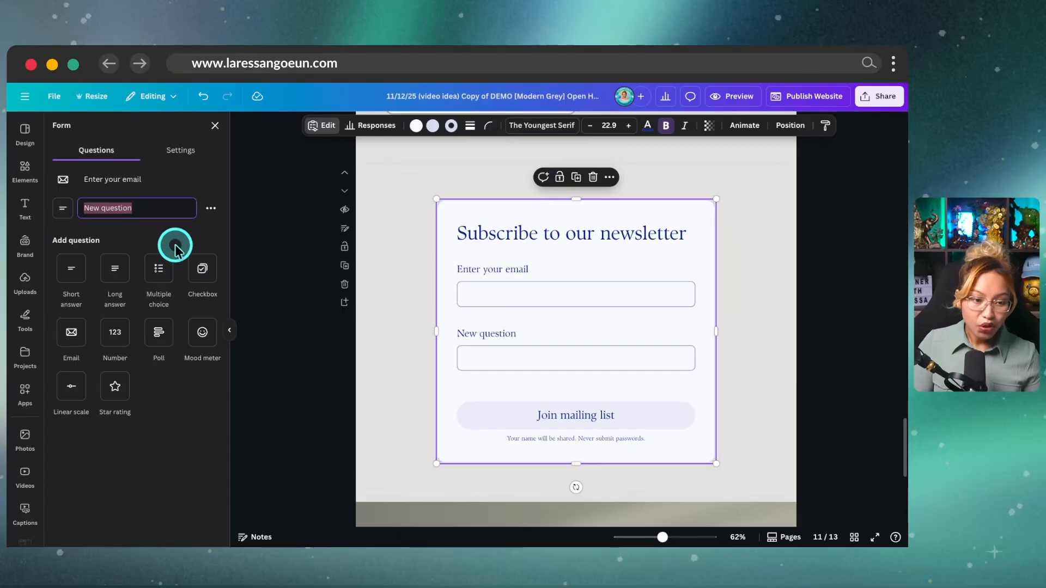
left_click(202, 268)
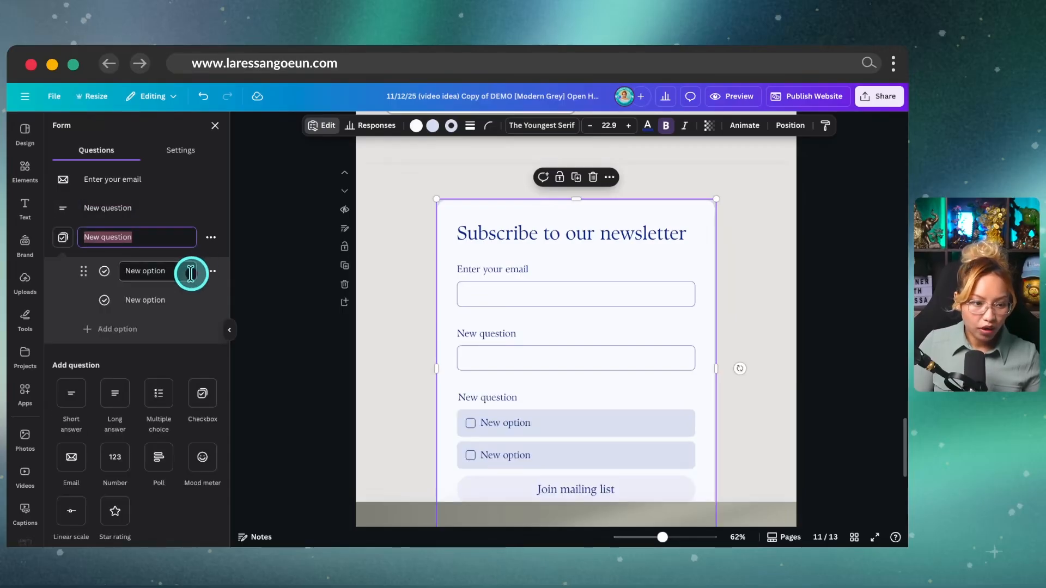
scroll(152, 355, "down", 1)
scroll(474, 417, "down", 1)
left_click(648, 388)
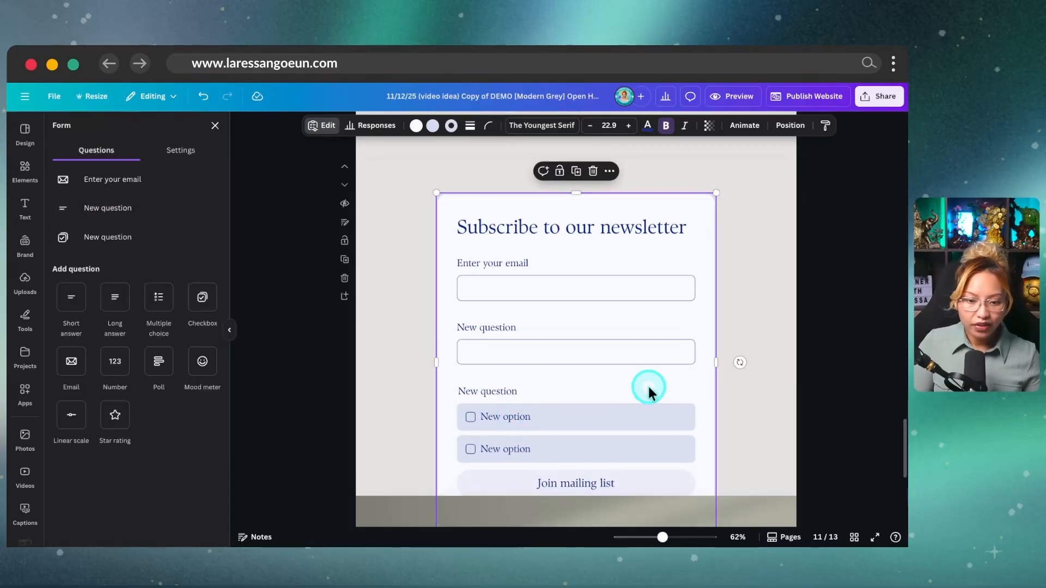
scroll(647, 387, "down", 1)
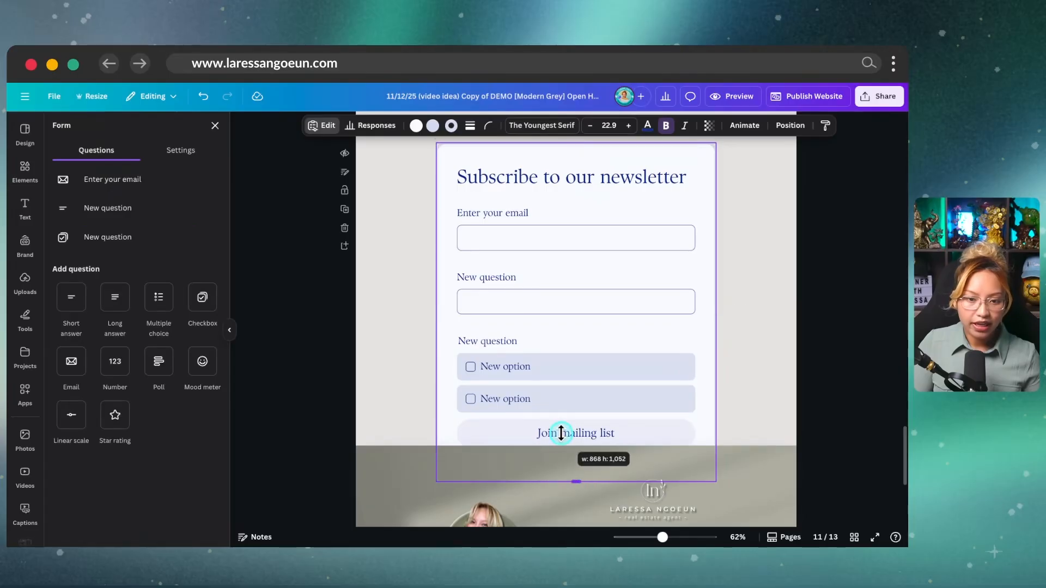
left_click_drag(716, 481, 675, 425)
left_click_drag(538, 325, 561, 343)
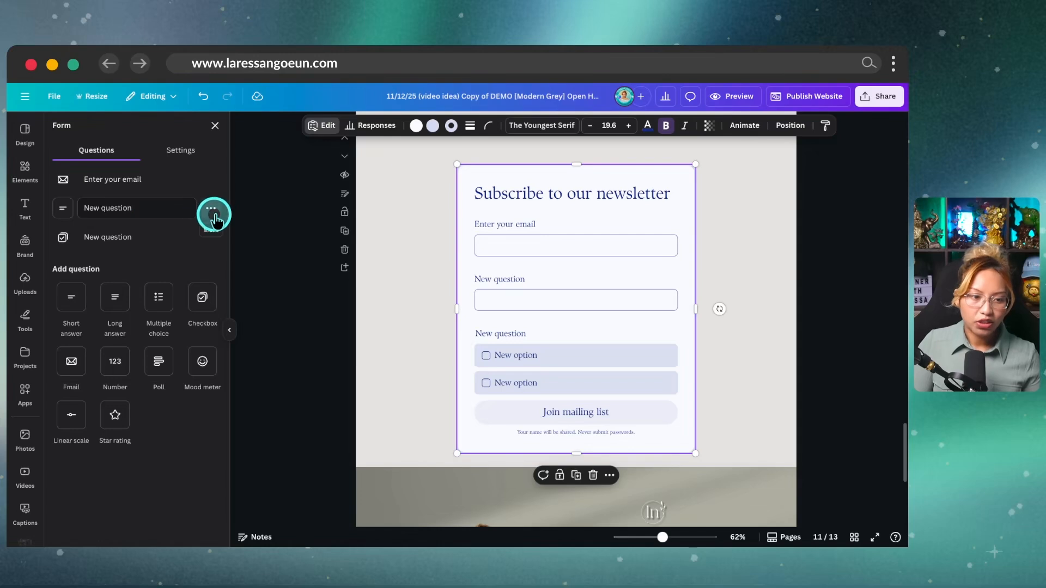
Step: Delete the checkbox question and move the short-answer question above the email field
left_click(210, 240)
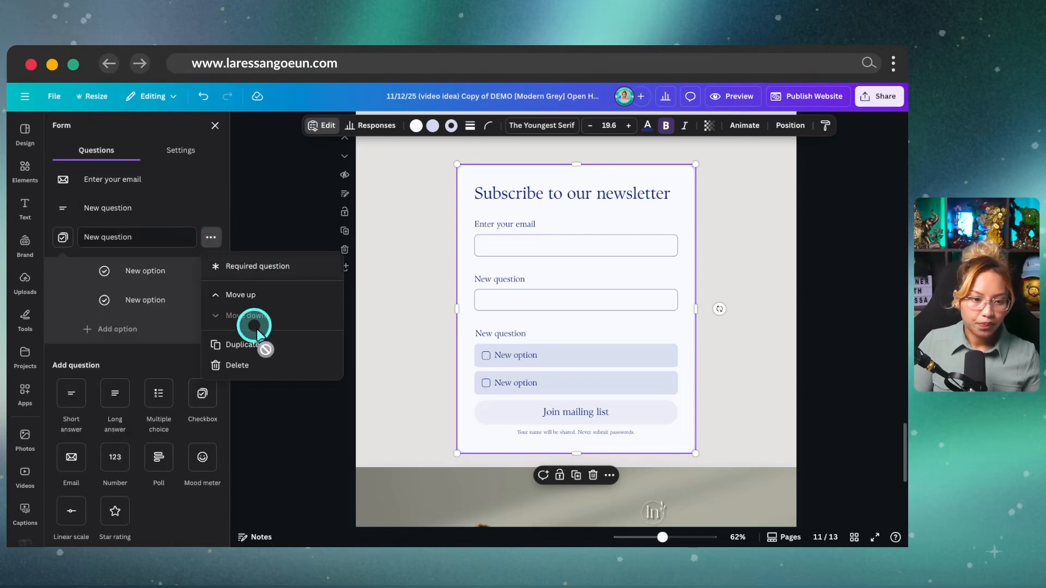
left_click(268, 378)
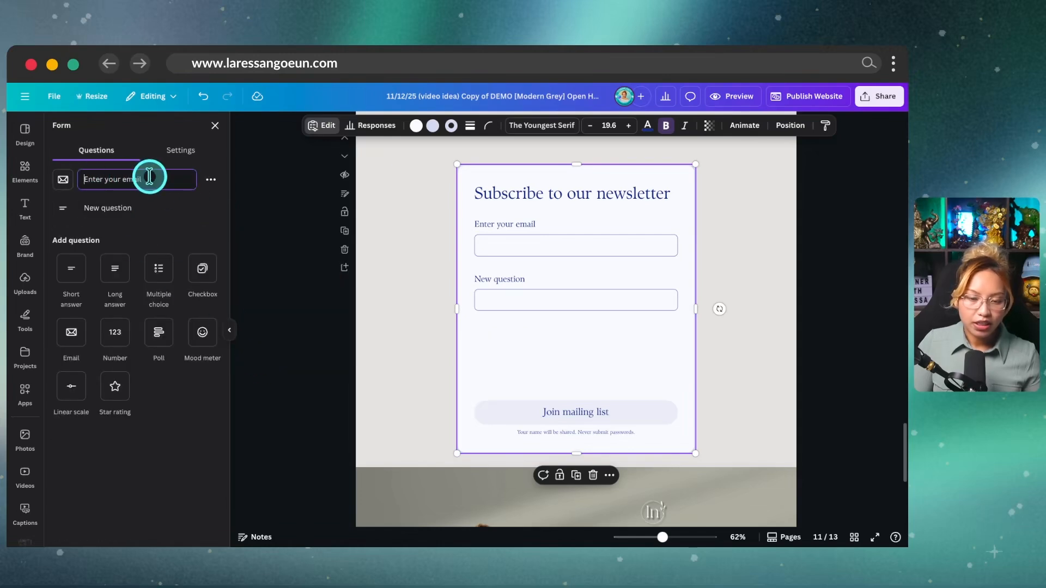
mouse_move(61, 183)
left_mouse_down()
mouse_move(63, 221)
mouse_move(66, 172)
mouse_move(70, 181)
left_mouse_up()
left_click(131, 183)
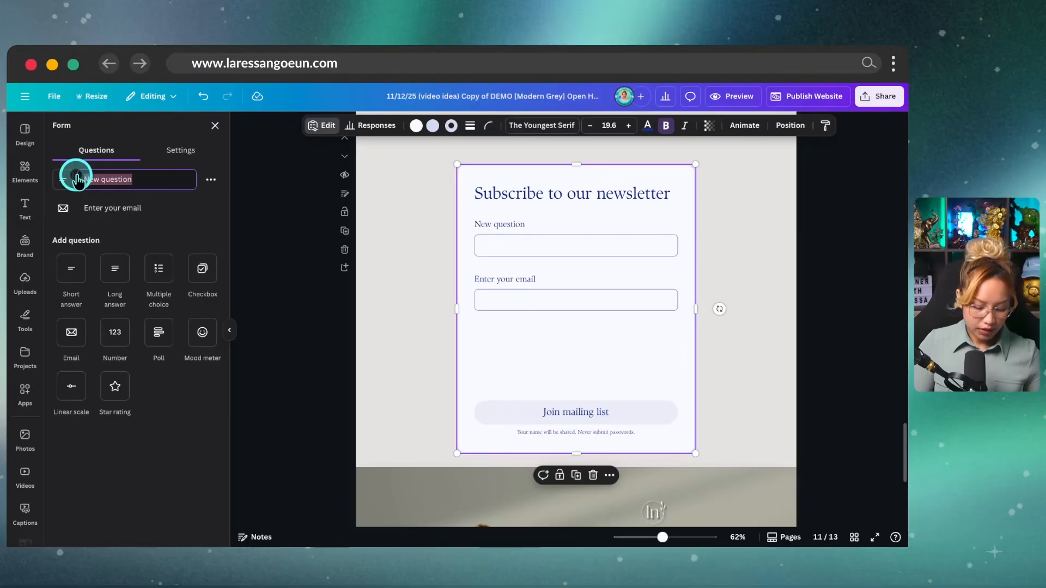
Step: Label the first question 'Name' and add a short-answer question labelled 'Phone'
type("Name")
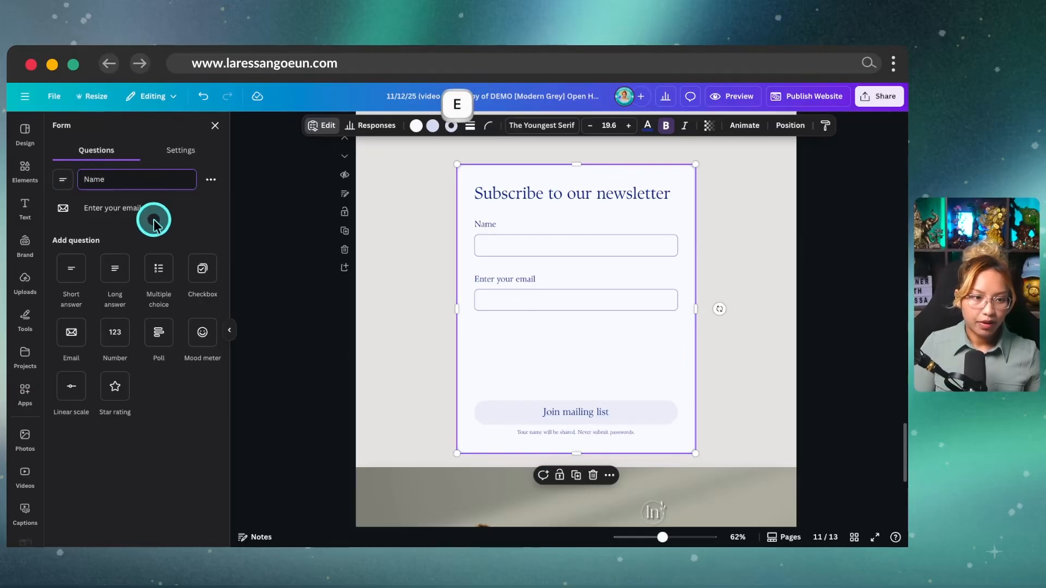
left_click(75, 270)
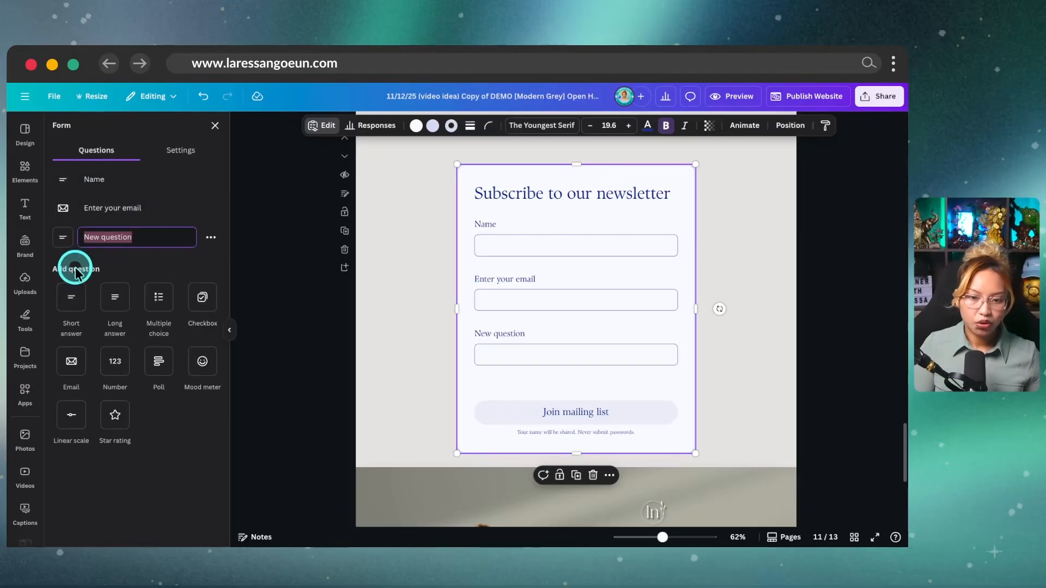
left_click(148, 237)
type("Phone")
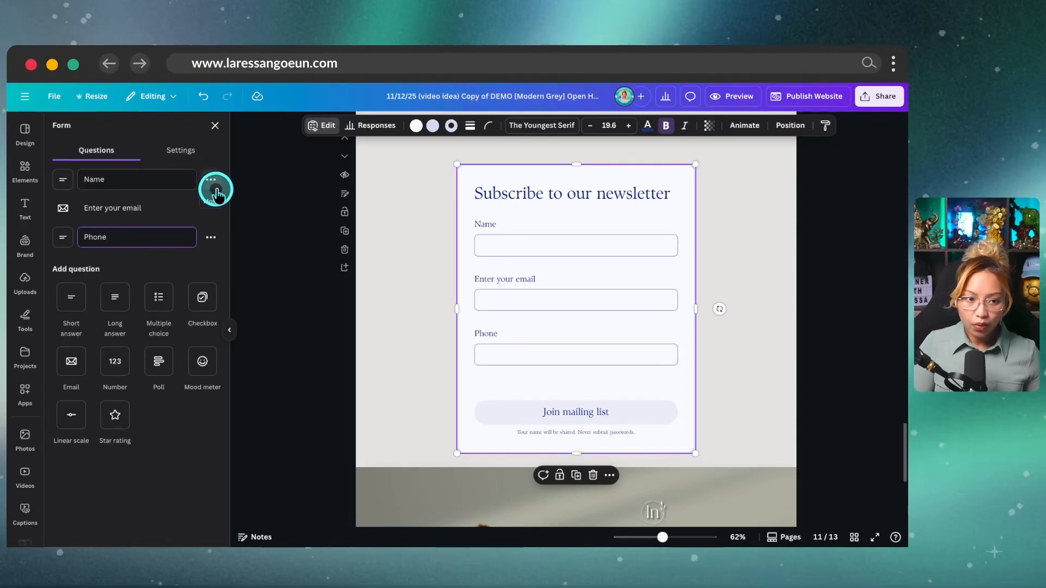
Step: Mark the Name, email and Phone questions as required
key("ctrl")
left_click(211, 181)
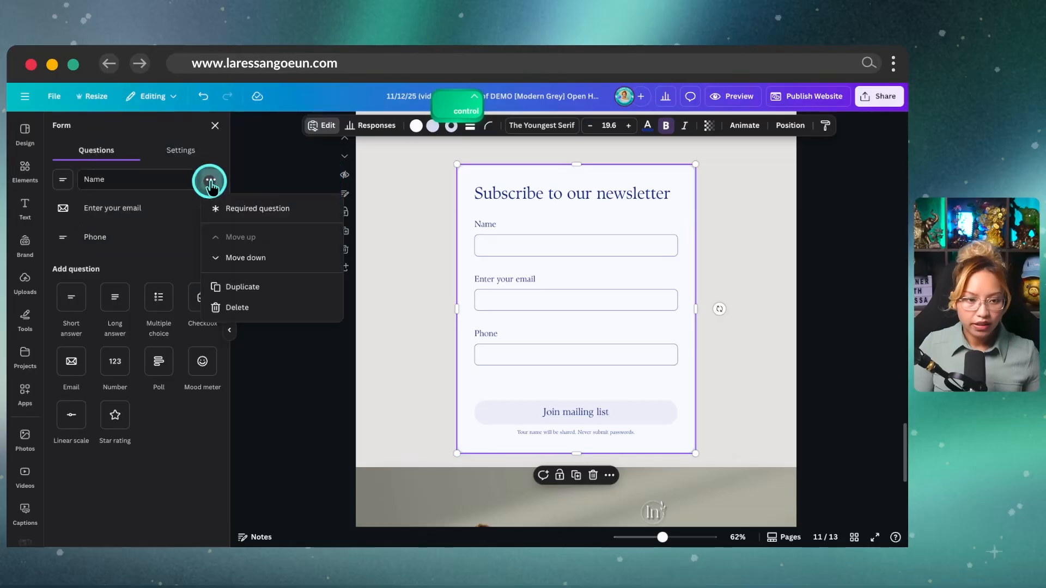
left_click(255, 218)
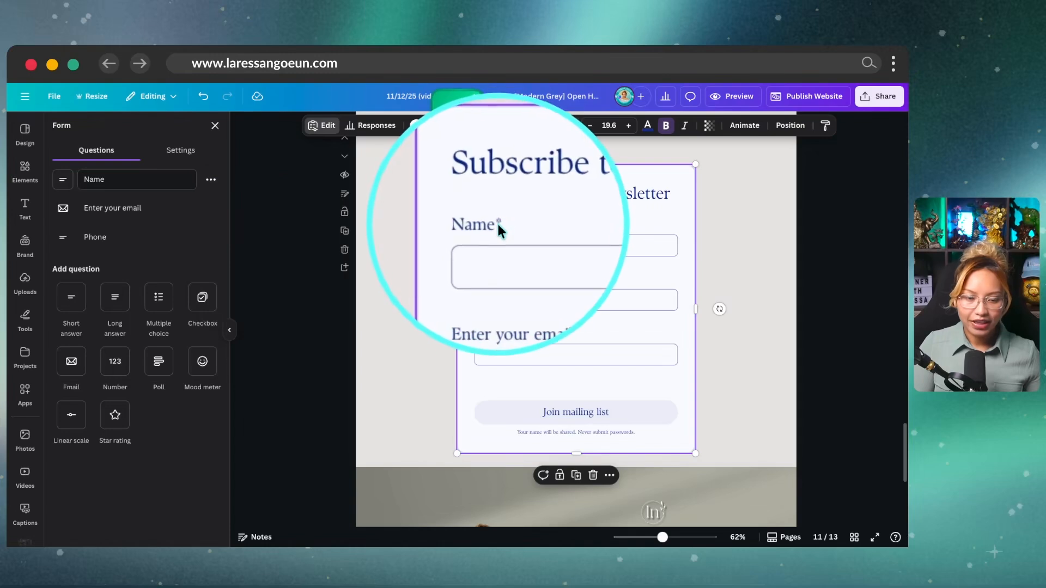
key("ctrl")
left_click(211, 208)
left_click(246, 238)
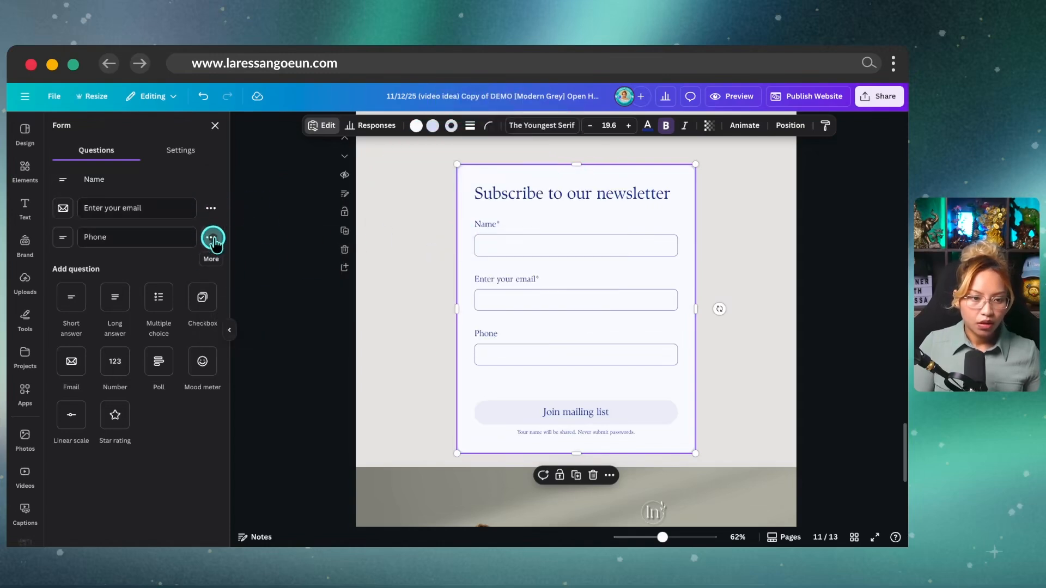
left_click(211, 237)
left_click(272, 265)
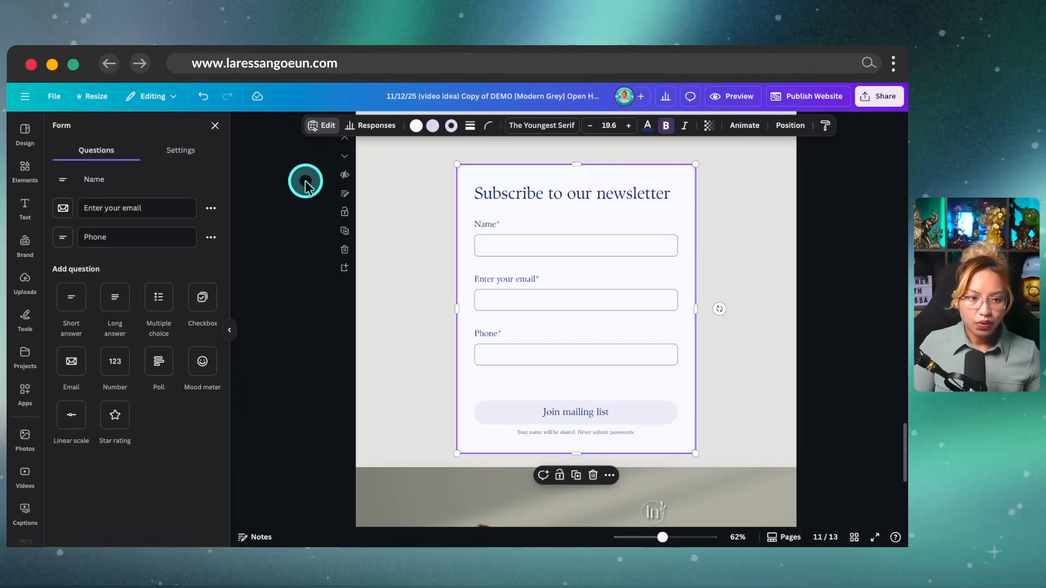
left_click(179, 152)
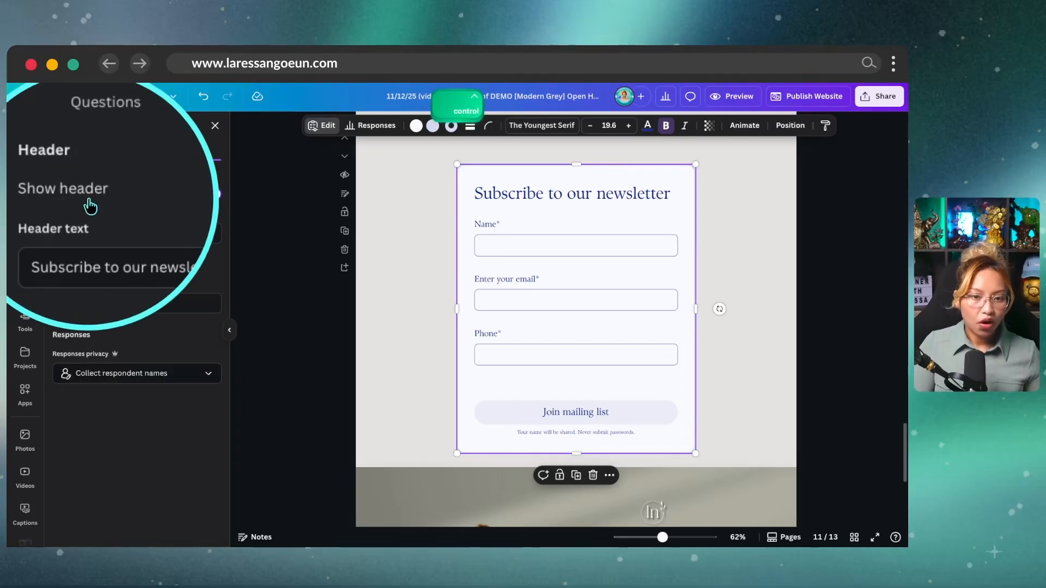
Step: Hide the form's newsletter heading and change the button label to 'Enter Now'
left_click(211, 194)
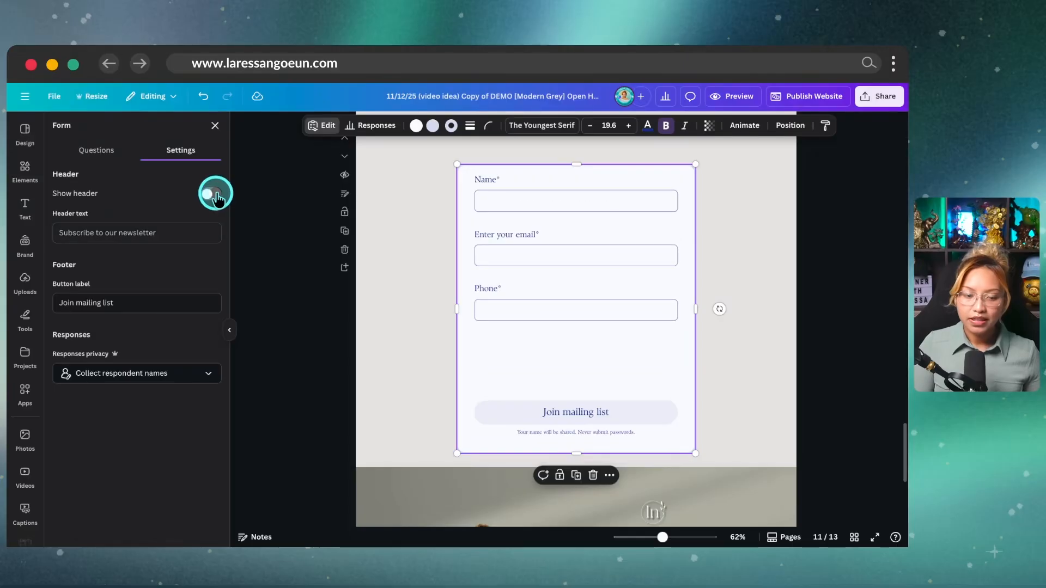
scroll(621, 331, "up", 10)
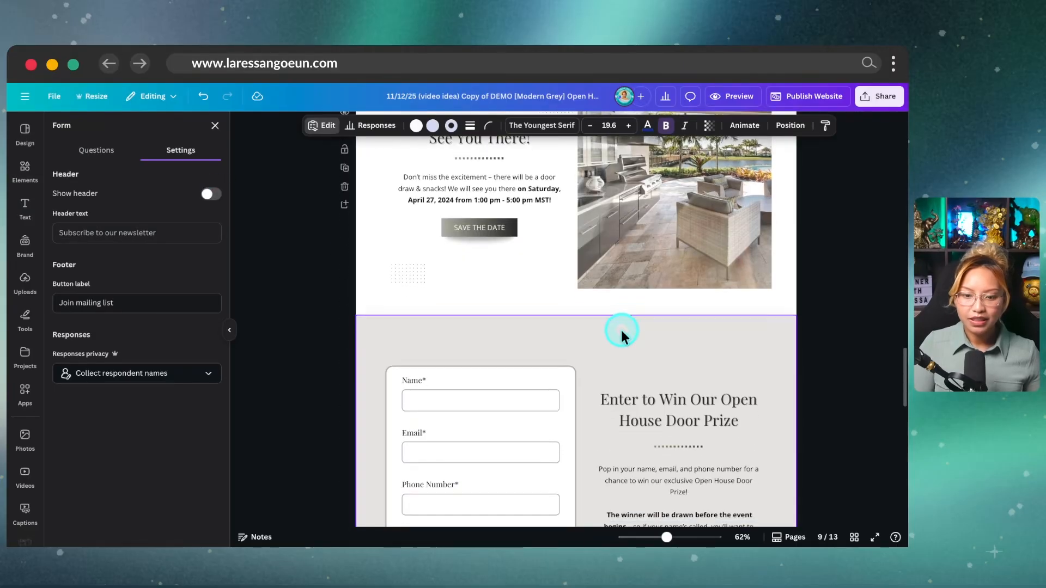
scroll(665, 367, "down", 8)
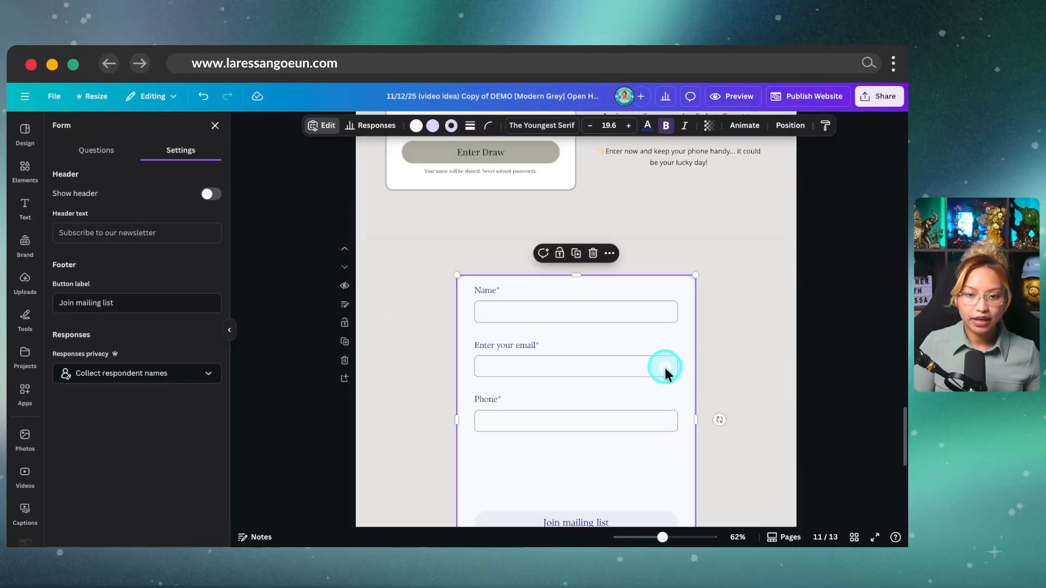
scroll(664, 366, "up", 2)
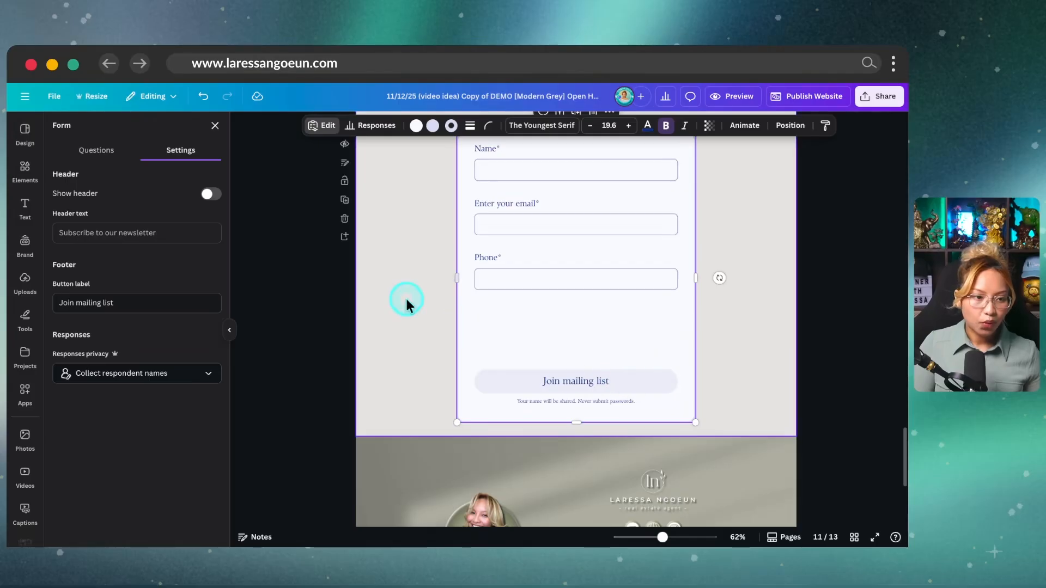
left_click(110, 309)
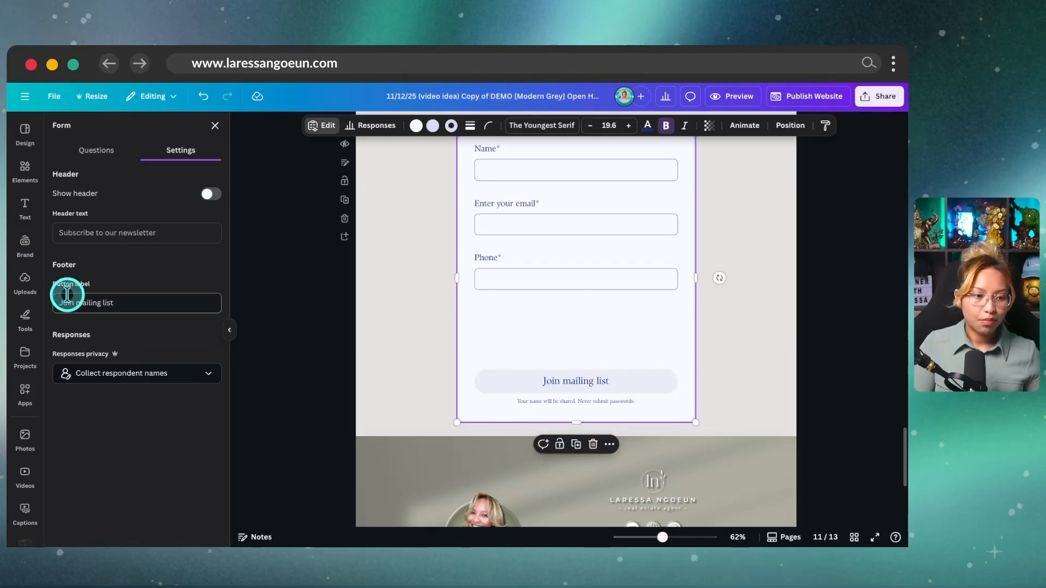
key("ctrl")
left_click_drag(135, 321, 85, 305)
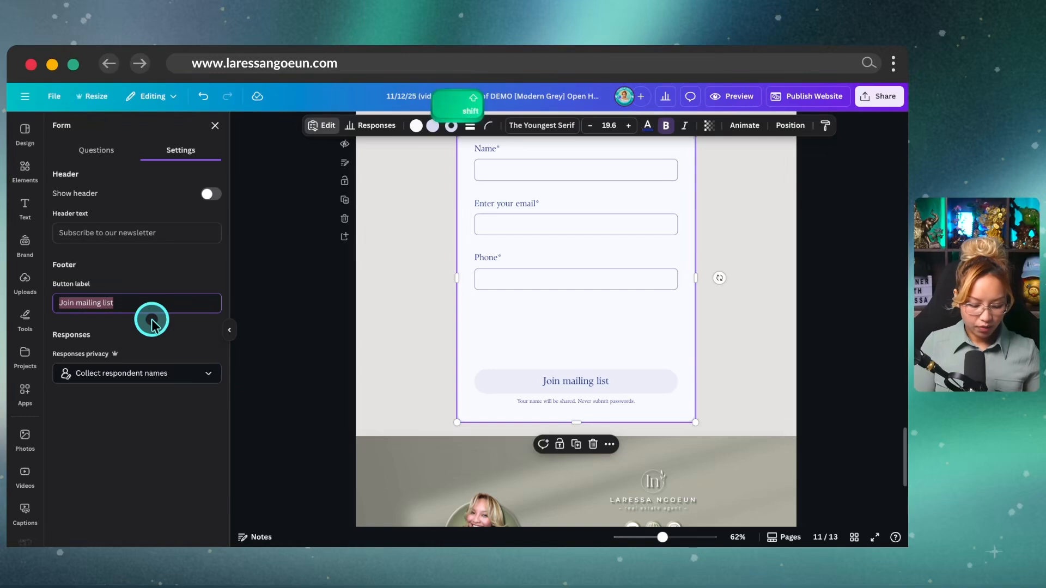
type("Enter Now")
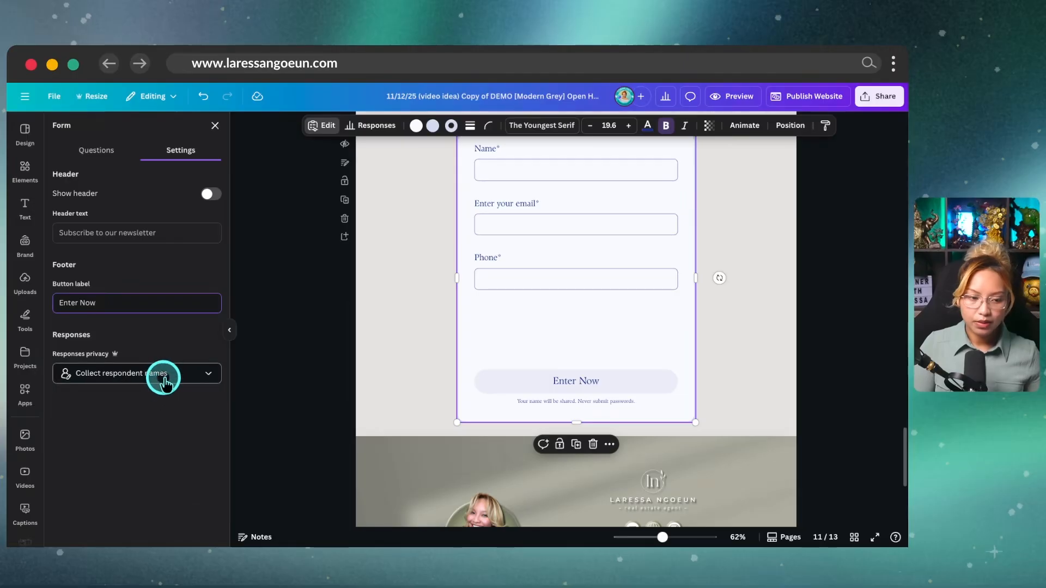
left_click(164, 376)
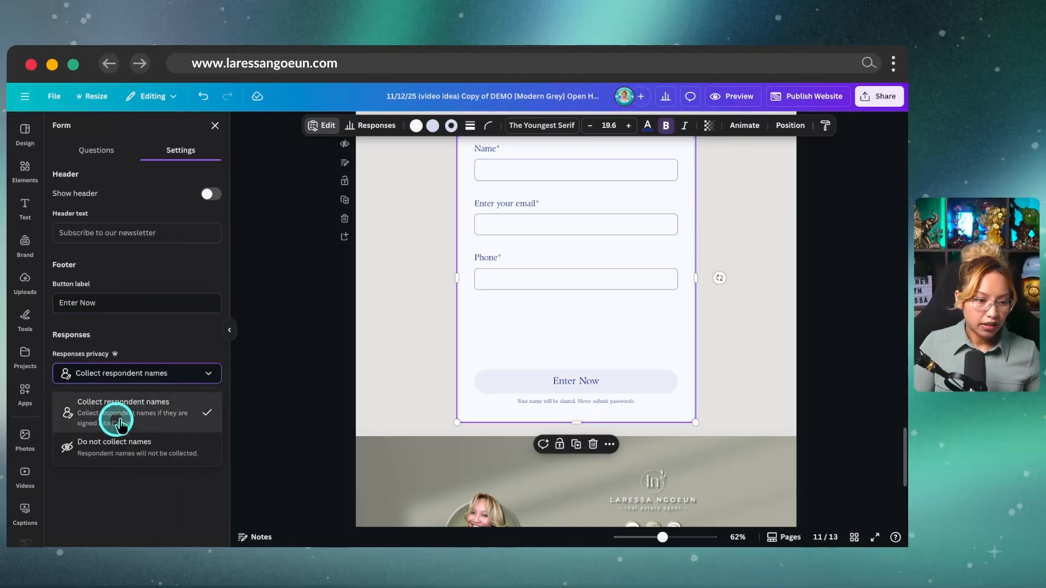
left_click(175, 492)
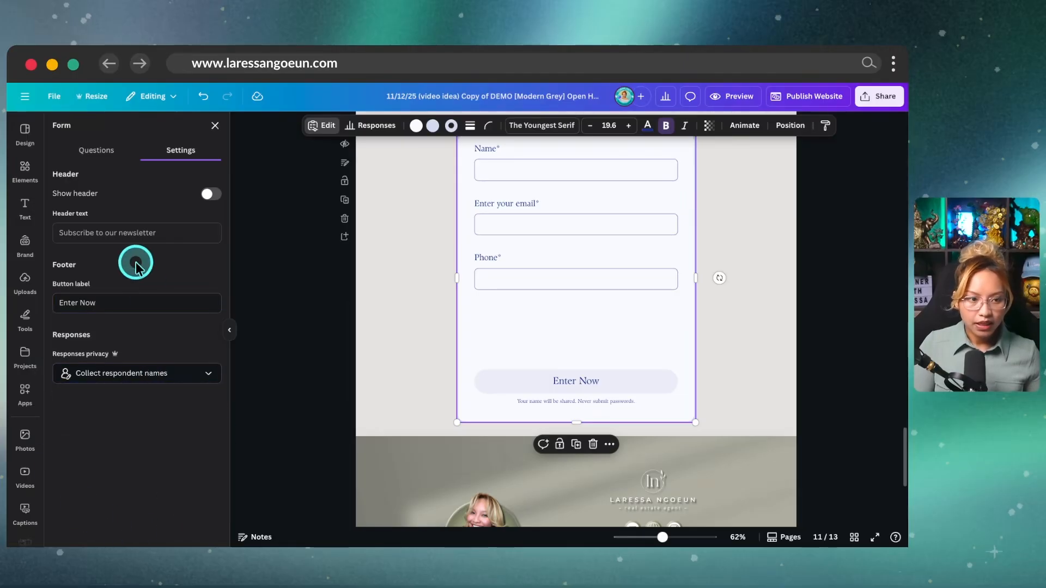
Step: Shorten the form by raising its bottom edge and reposition it on the page
scroll(504, 303, "up", 2)
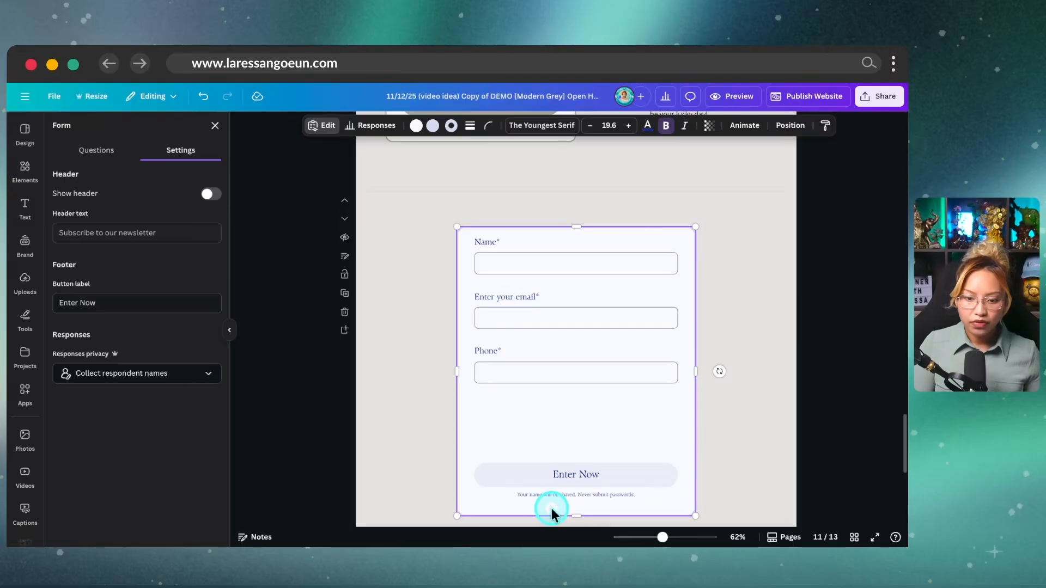
left_click_drag(575, 516, 575, 453)
left_click(724, 369)
left_click(715, 352)
mouse_move(584, 355)
left_mouse_down()
mouse_move(615, 371)
mouse_move(555, 364)
mouse_move(584, 371)
left_mouse_up()
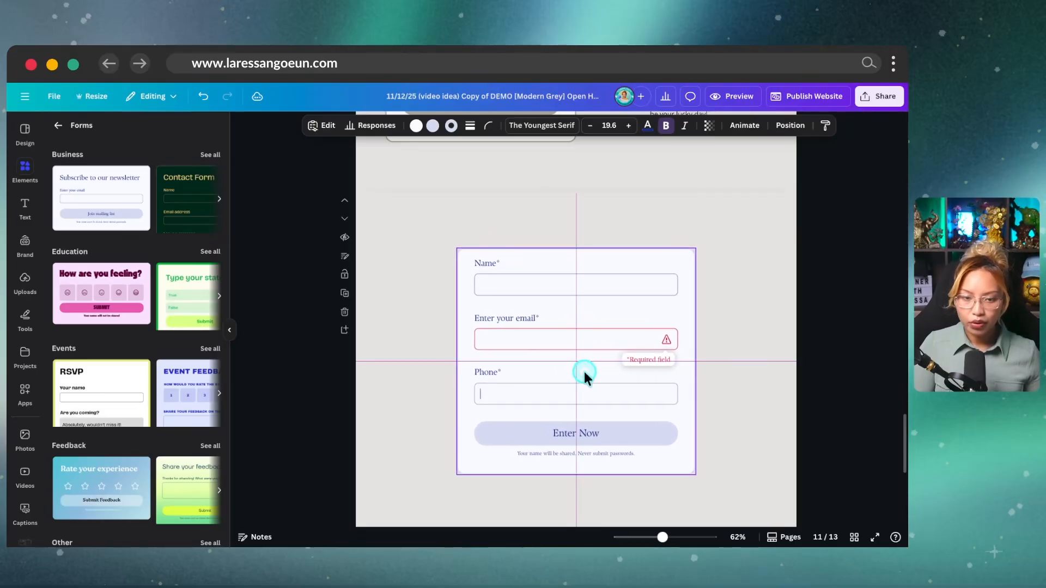
Step: Give the form a dark navy background with white text
left_click(415, 129)
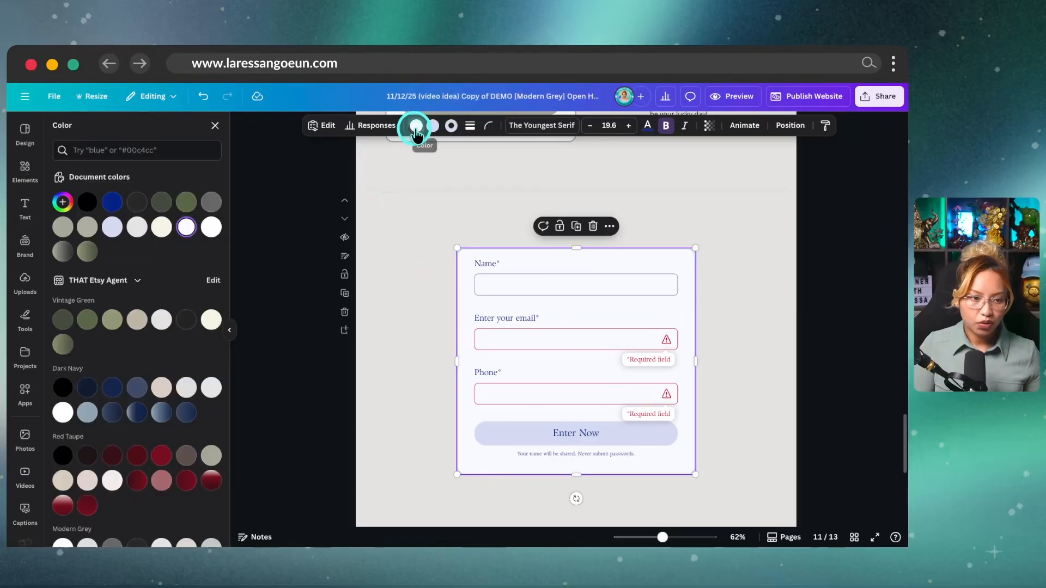
left_click(138, 390)
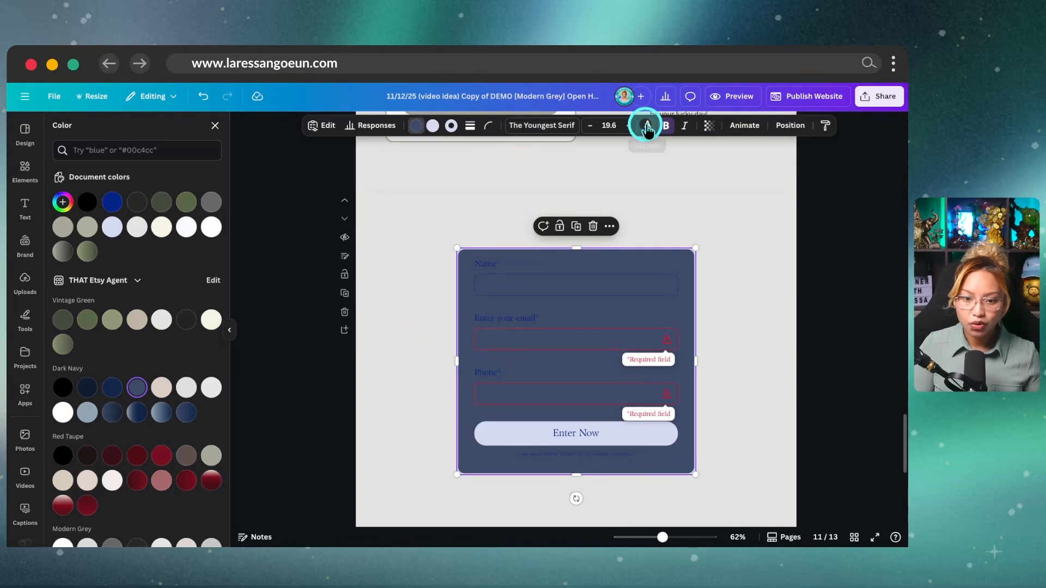
left_click(647, 128)
left_click(212, 227)
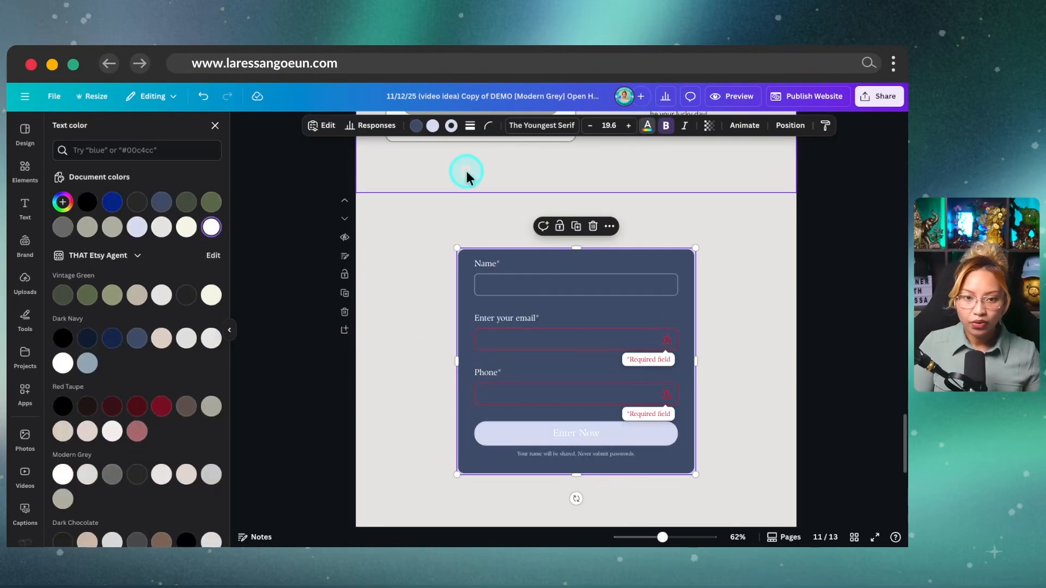
Step: Make the Enter Now button light grey, keeping the form text white
left_click(433, 127)
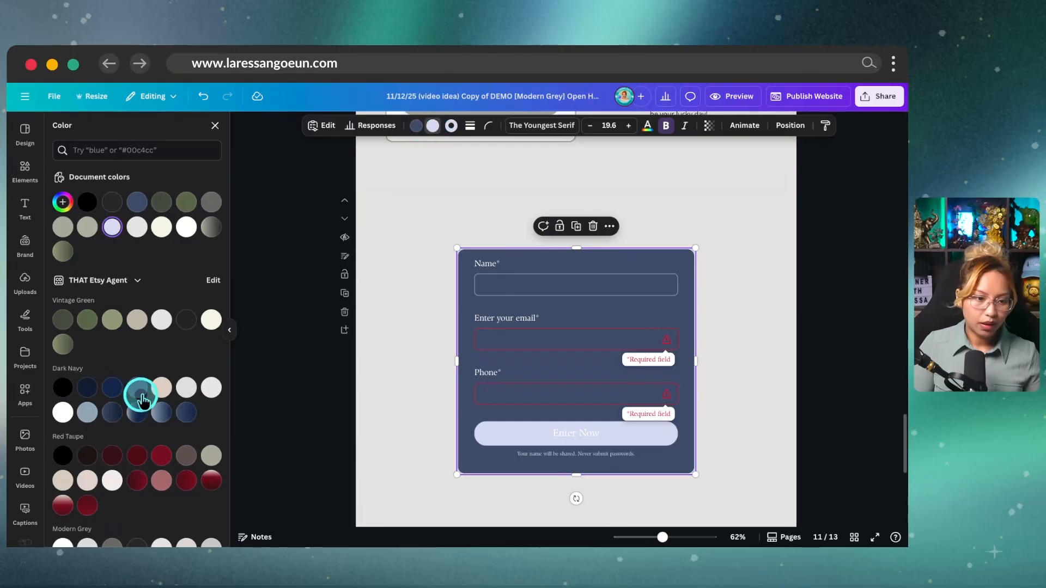
left_click(211, 391)
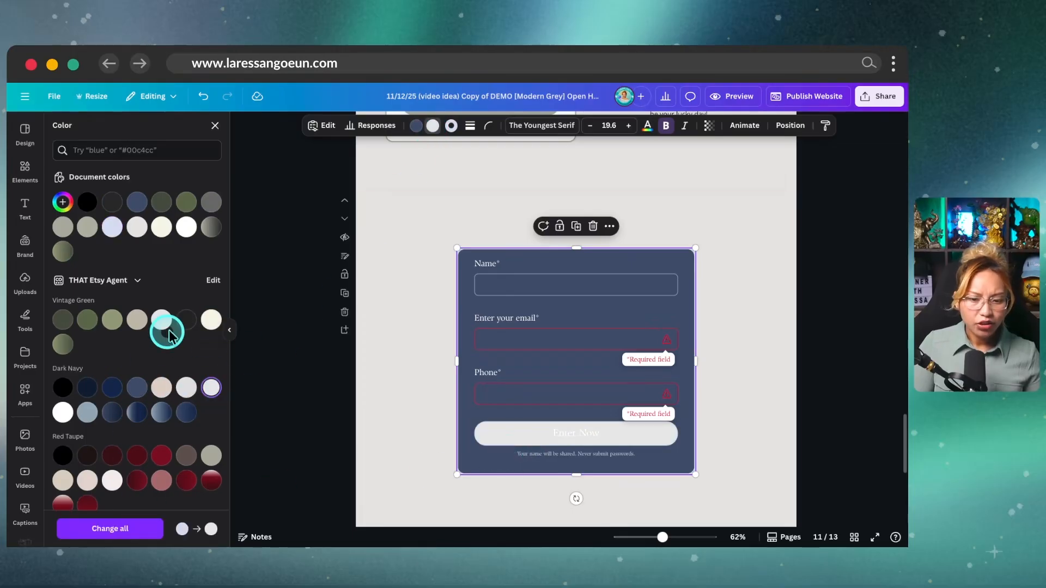
left_click(648, 128)
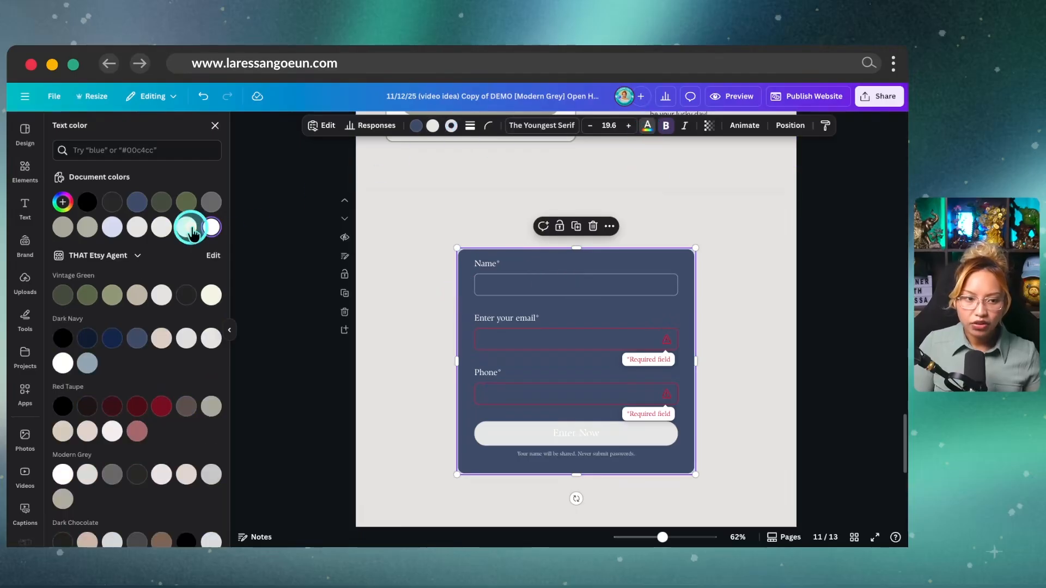
left_click(88, 204)
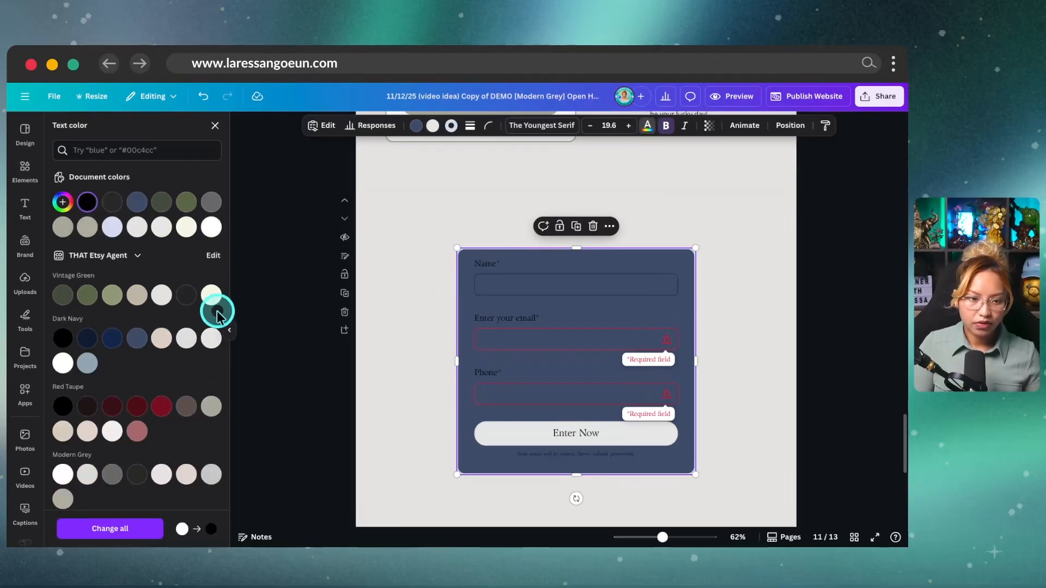
left_click(211, 240)
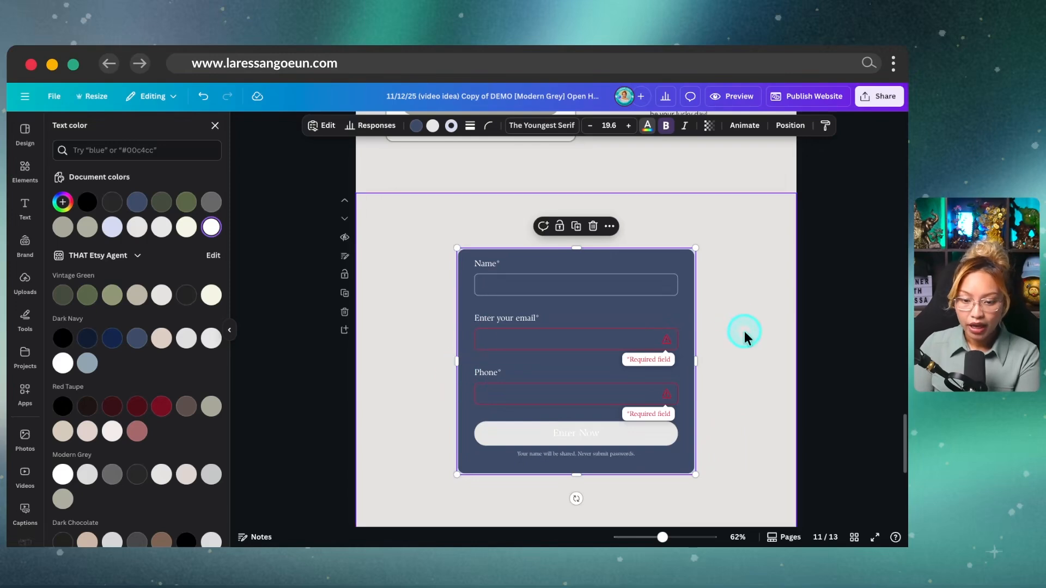
scroll(744, 331, "up", 6)
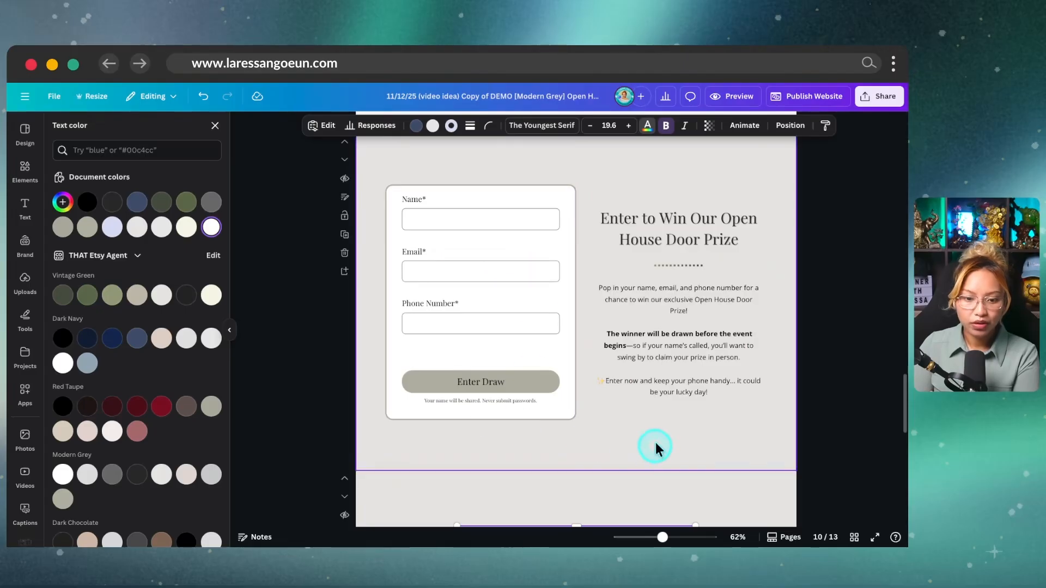
scroll(655, 442, "down", 5)
scroll(789, 392, "down", 1)
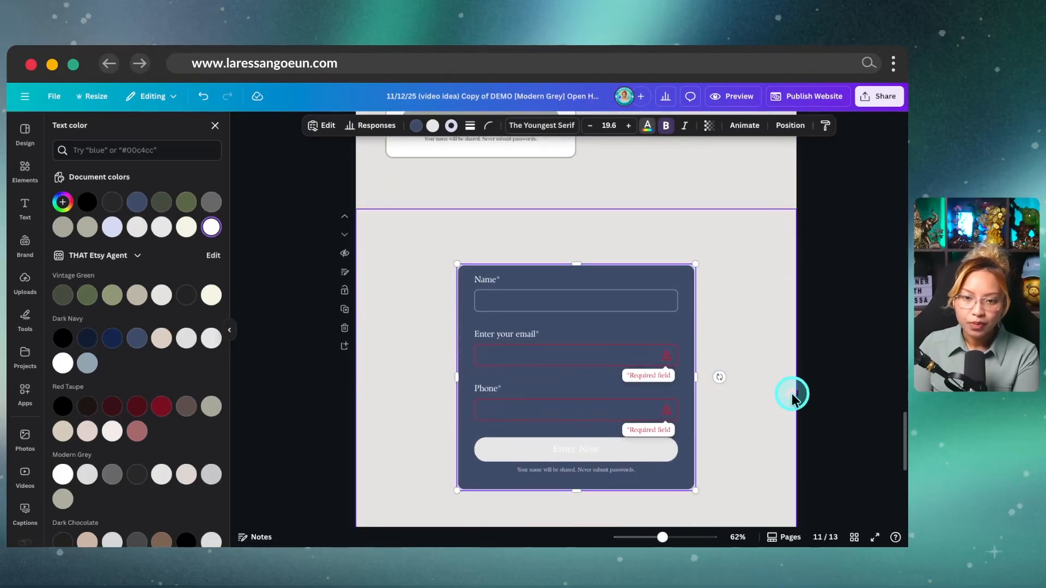
Step: Set the Name, email, Phone and Enter Now text in Open Sans, italic, not bold
left_click(555, 126)
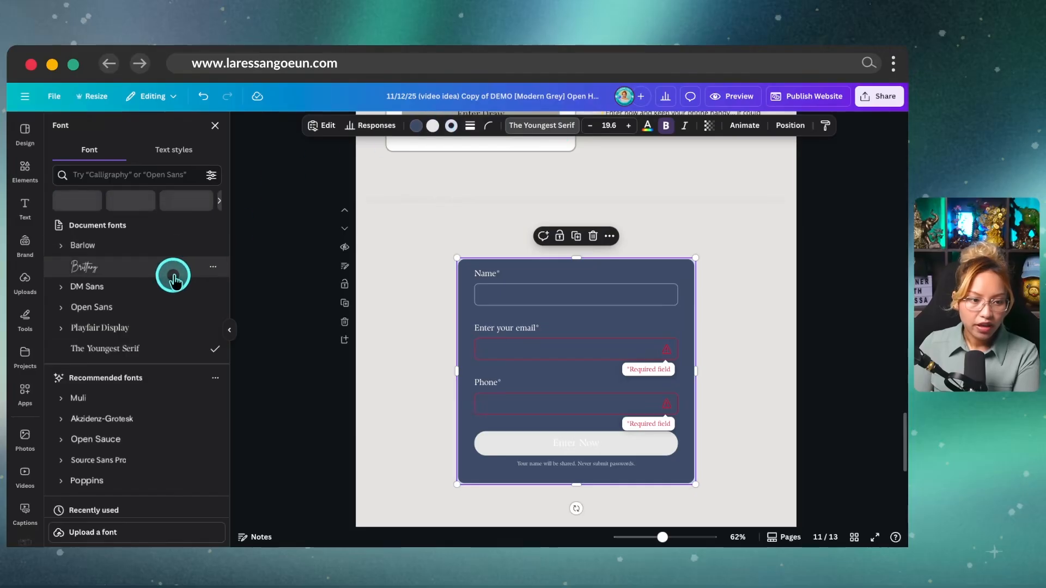
left_click(140, 312)
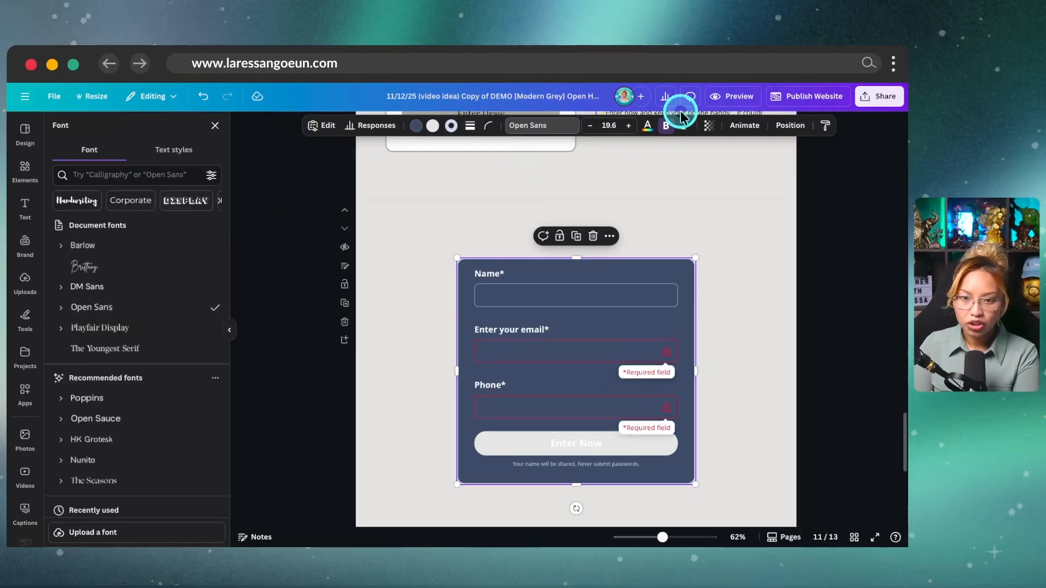
left_click(665, 129)
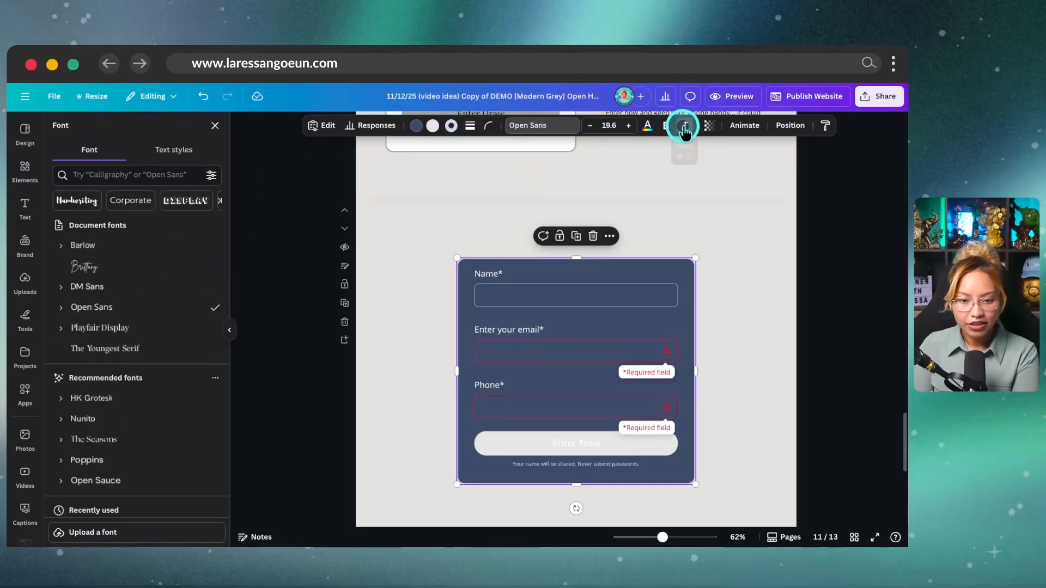
left_click(678, 129)
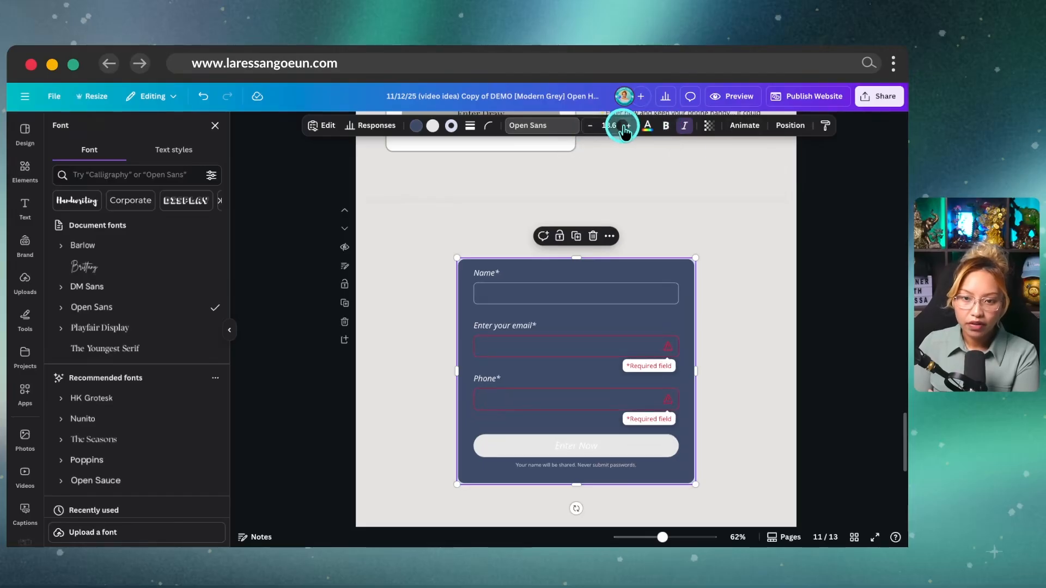
scroll(705, 423, "down", 1)
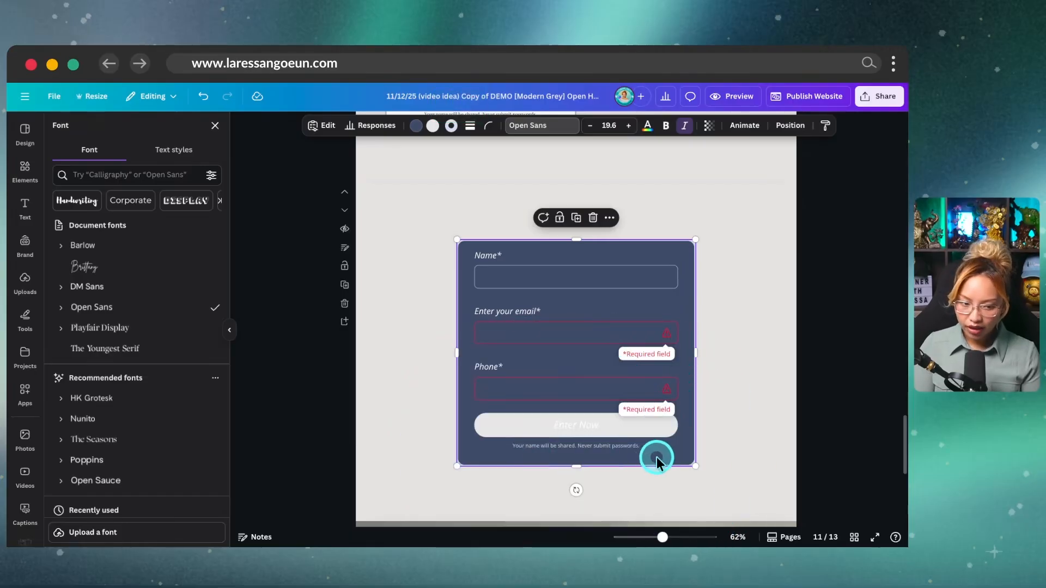
left_click(328, 127)
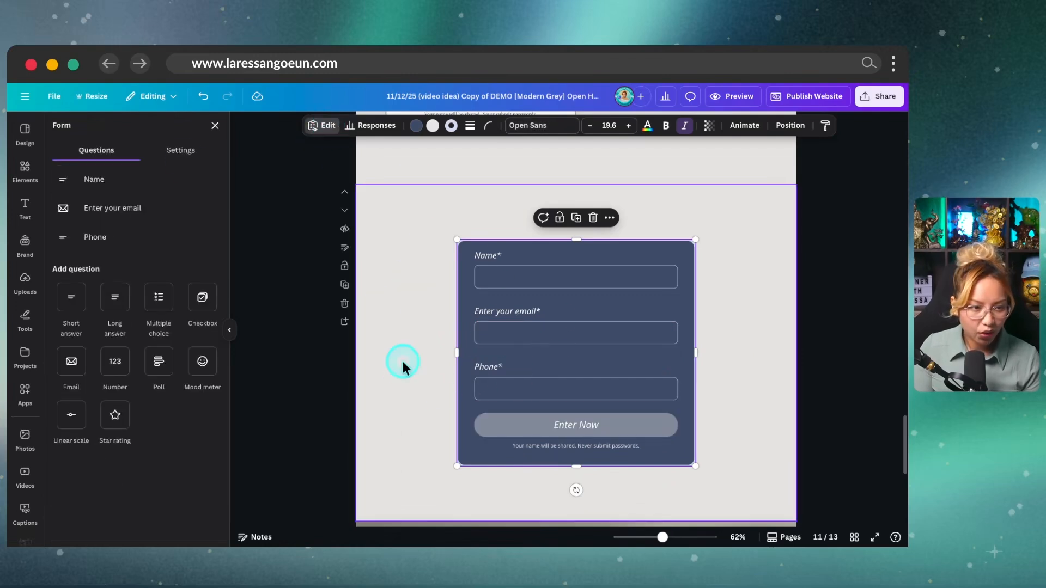
left_click(194, 158)
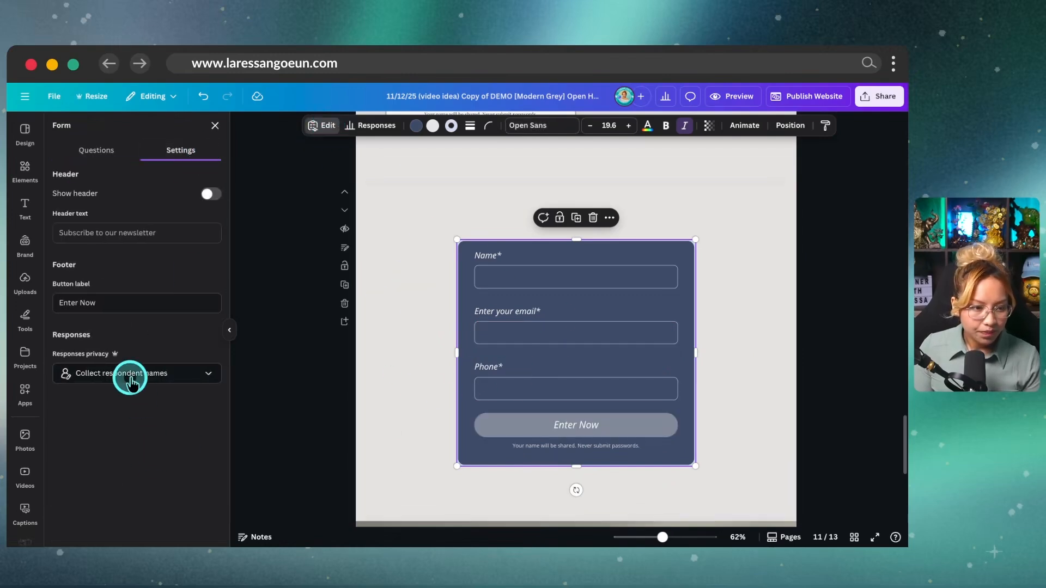
left_click(147, 384)
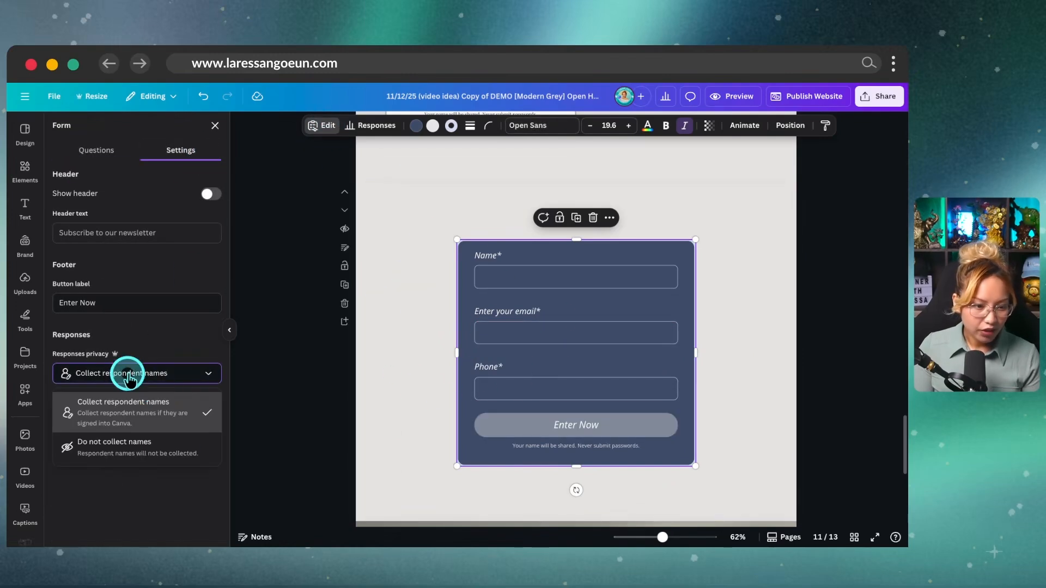
left_click(128, 452)
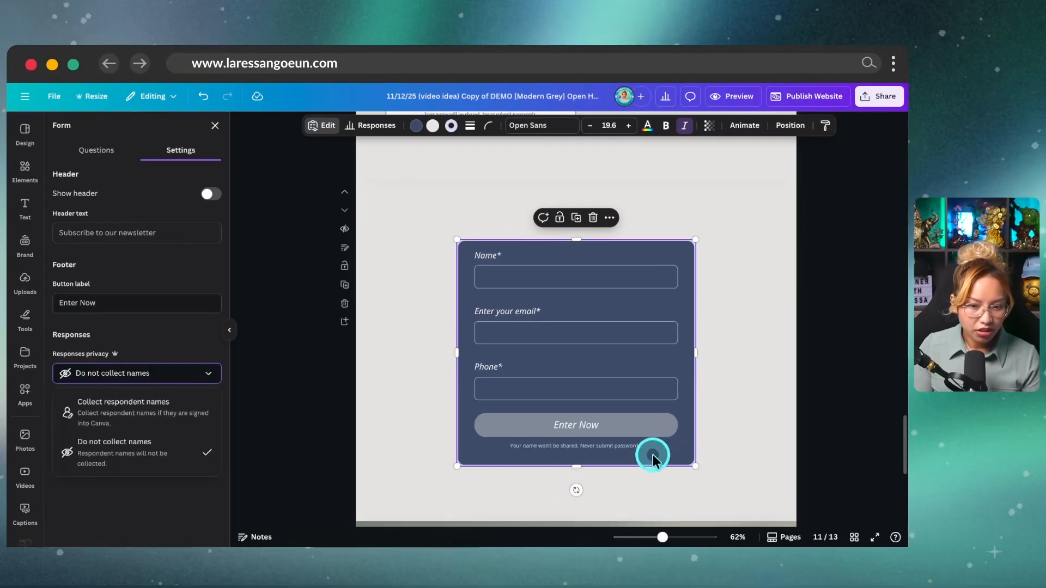
left_click(173, 415)
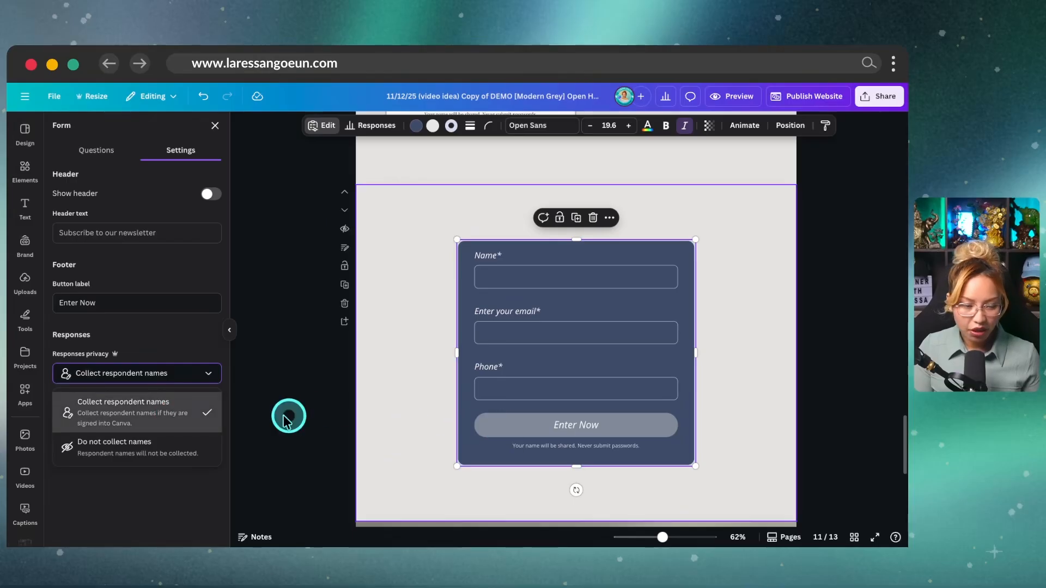
left_click(107, 151)
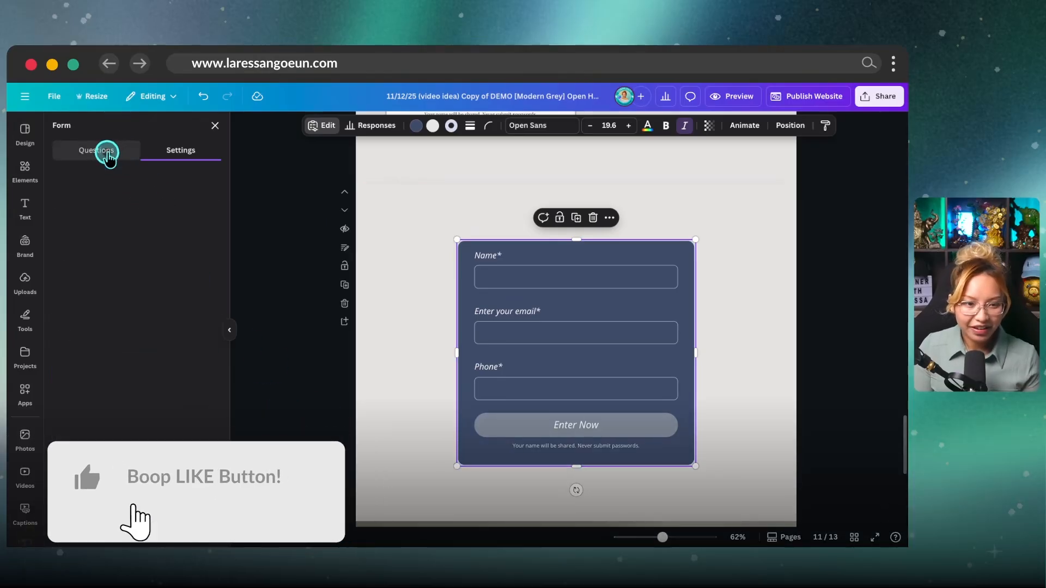
left_click(406, 306)
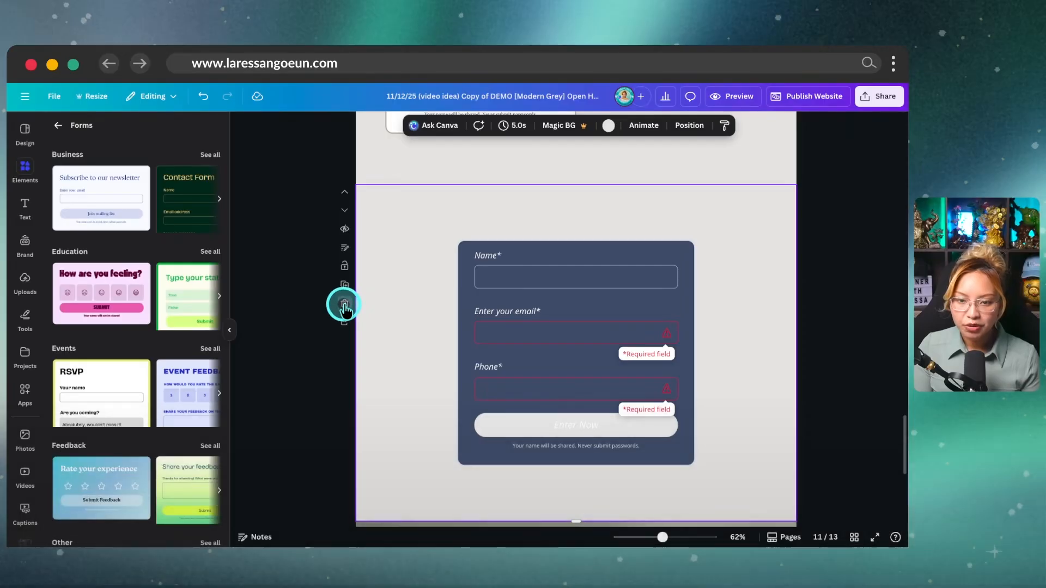
Step: Delete the dark-form page, select the door-prize section and open the website publishing panel
left_click(344, 305)
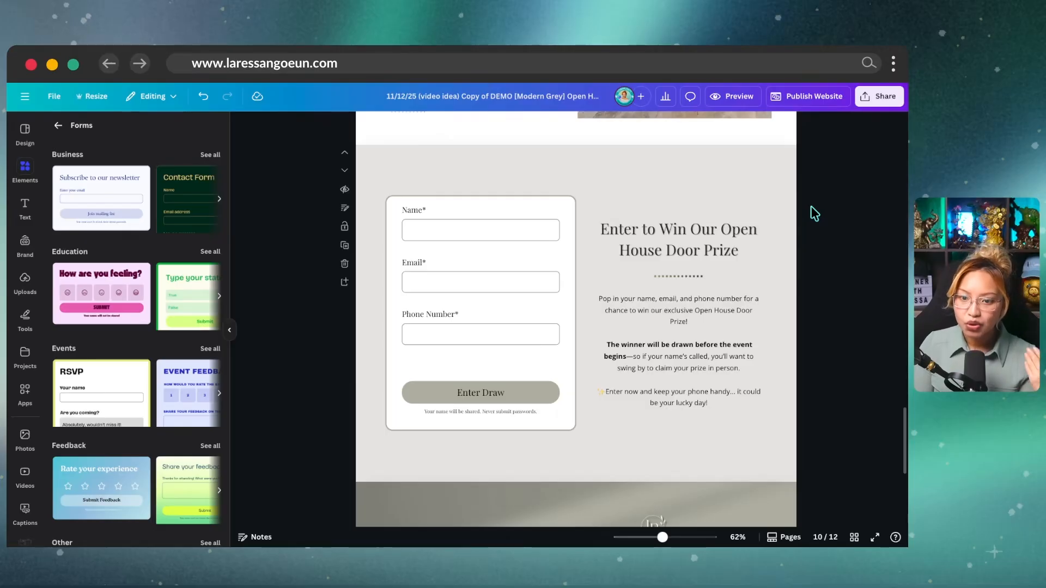
left_click(778, 252)
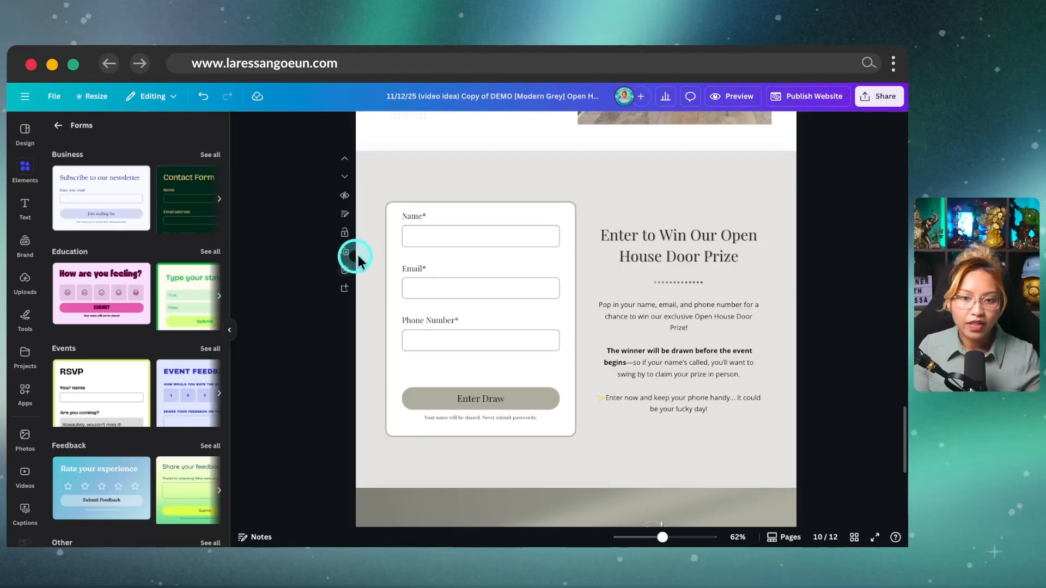
left_click(826, 104)
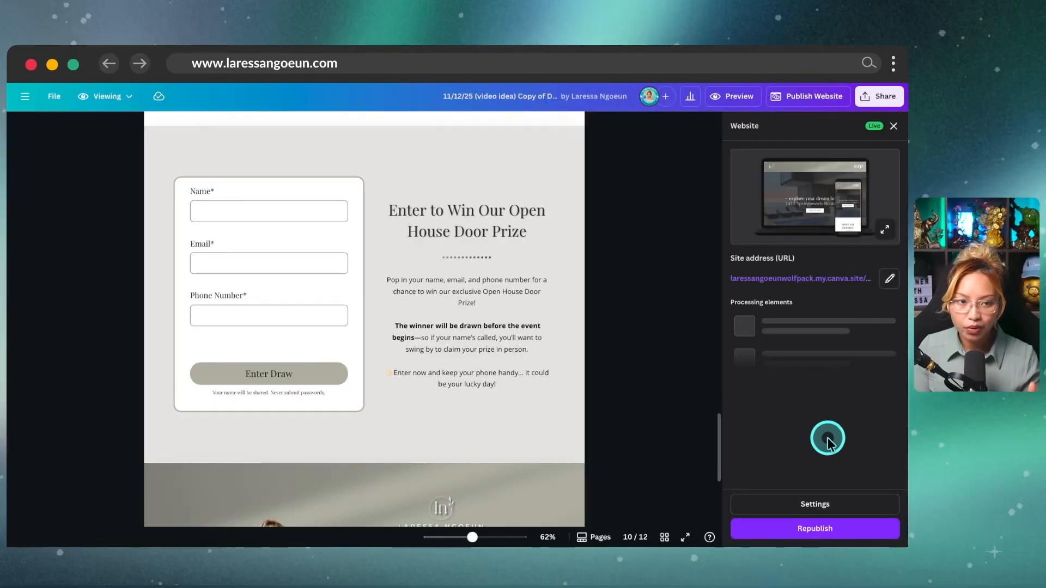
left_click(825, 532)
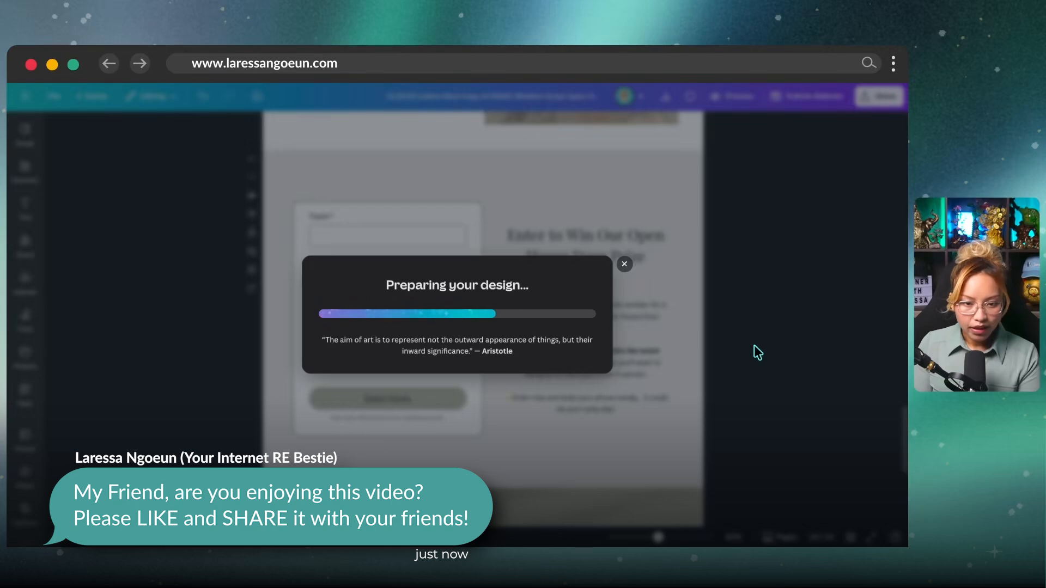
left_click(749, 349)
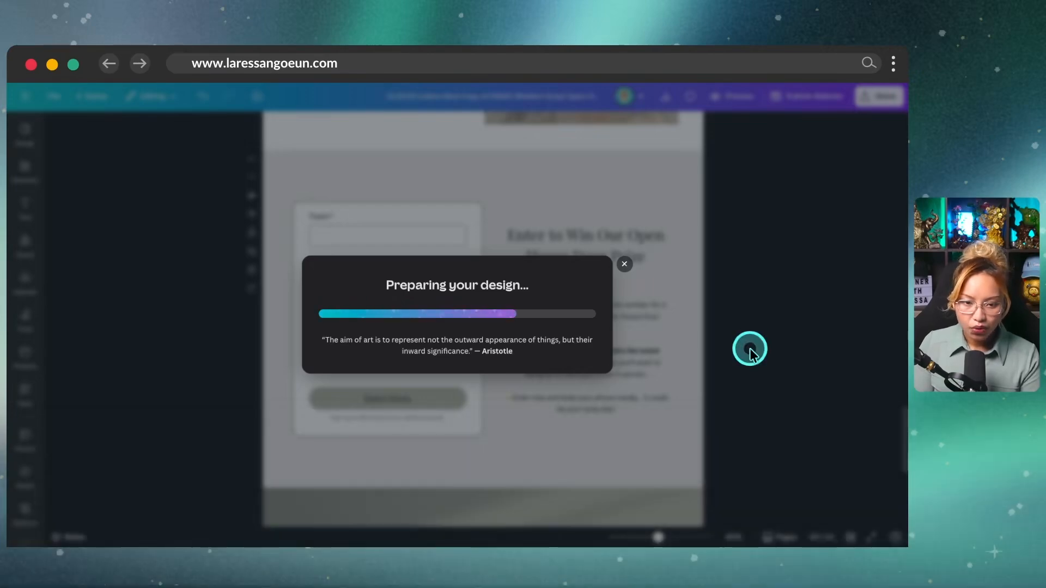
left_click(325, 263)
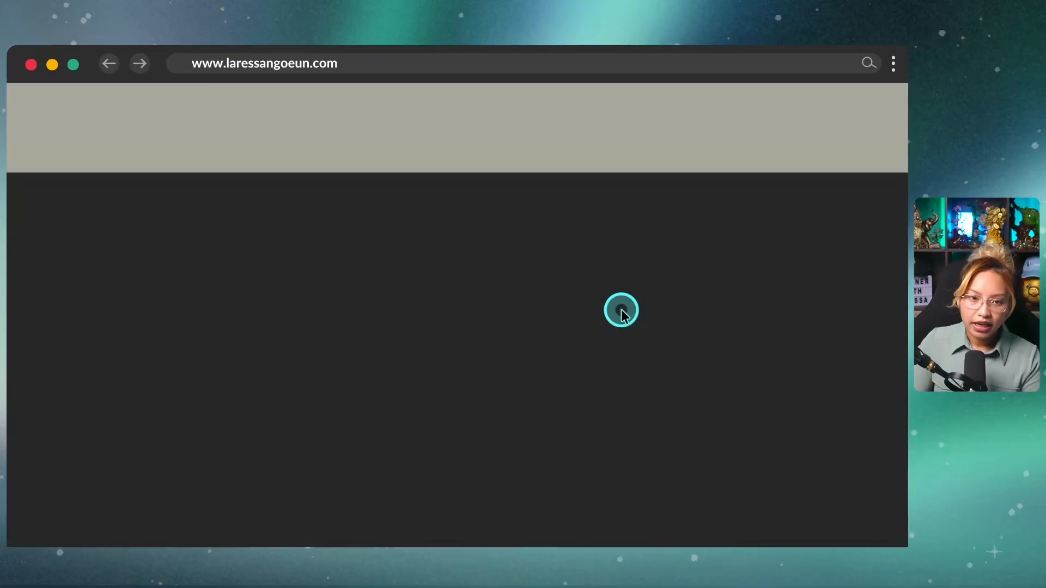
scroll(621, 311, "down", 4)
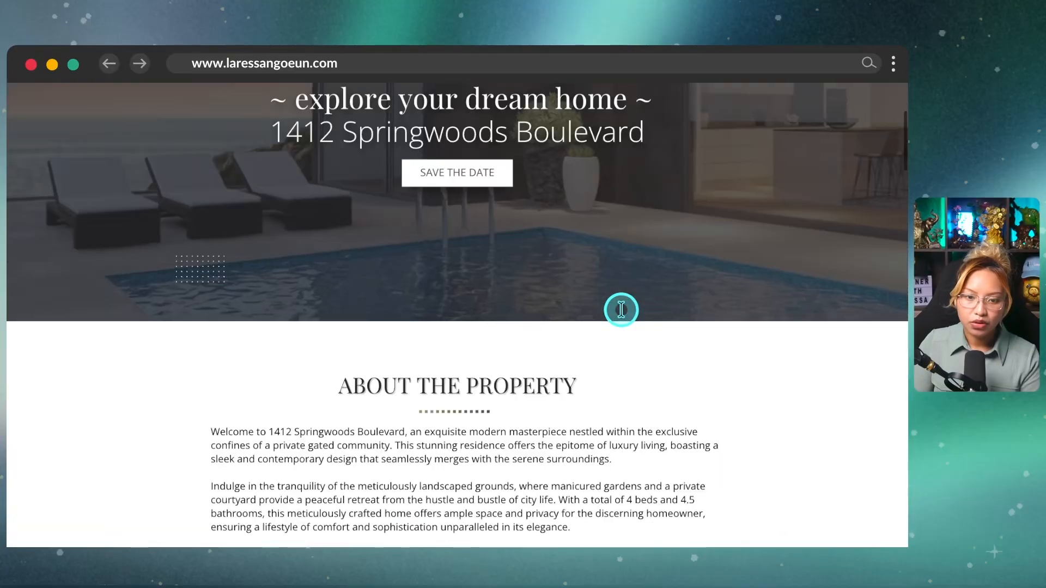
Step: On the live site's door-prize form, enter 'Name' as the name and a test e-mail
left_click(473, 173)
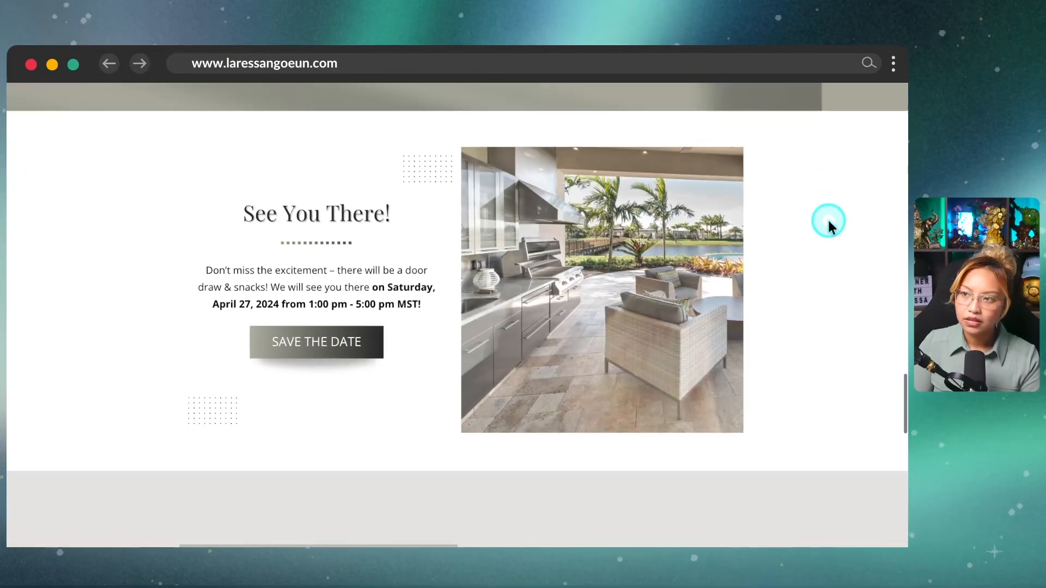
scroll(548, 279, "down", 3)
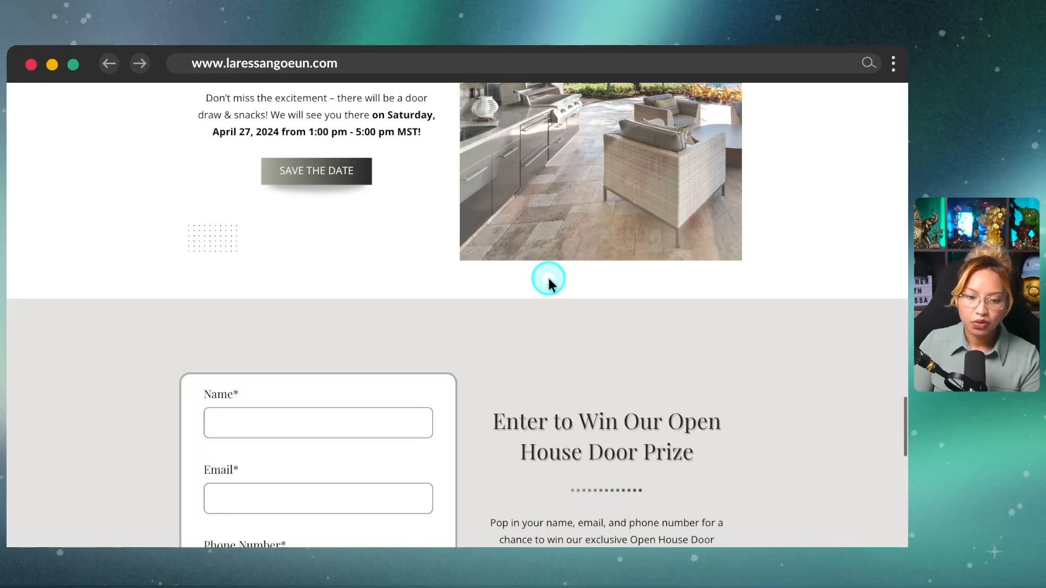
scroll(548, 277, "down", 4)
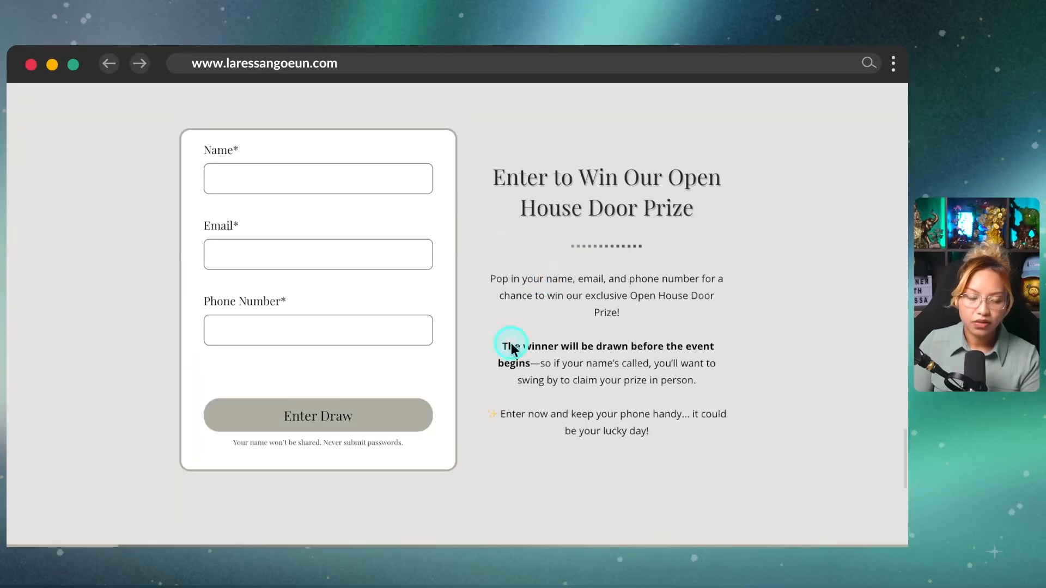
left_click(278, 176)
type("Name")
left_click(260, 260)
key("BackSpace")
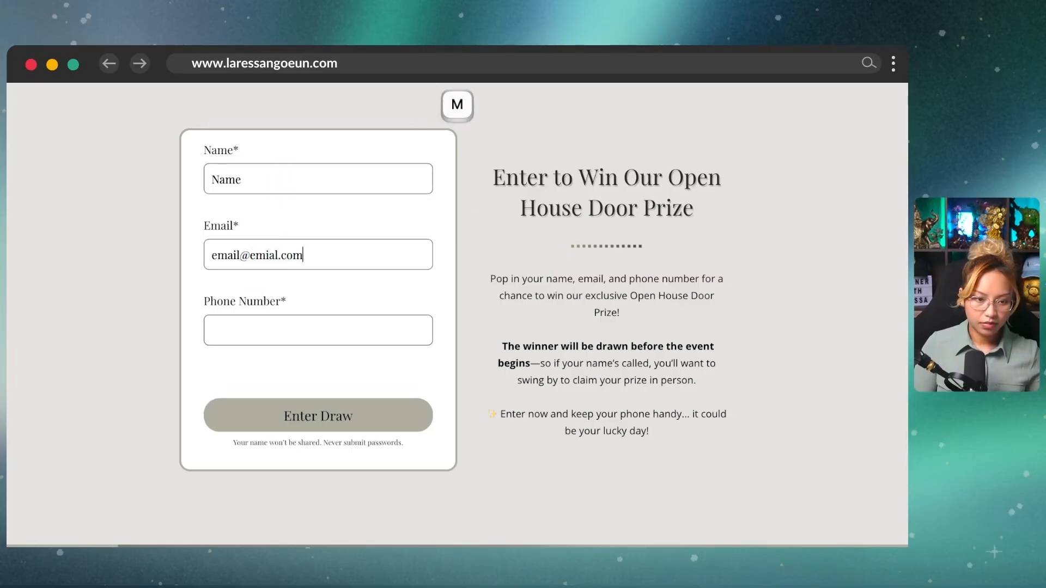
Step: Enter a test phone number and submit the entry with Enter Draw
left_click(250, 343)
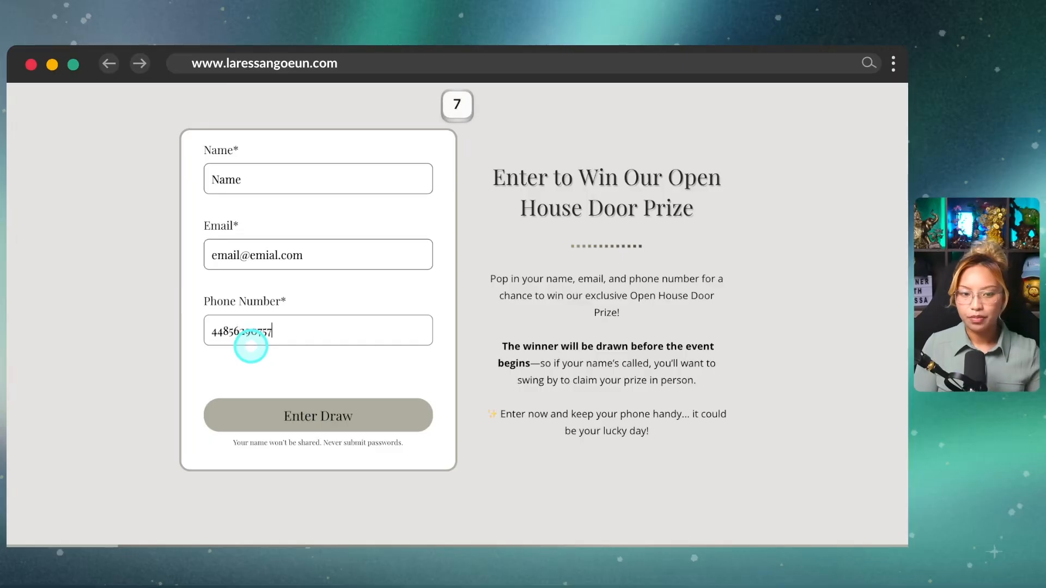
left_click(357, 428)
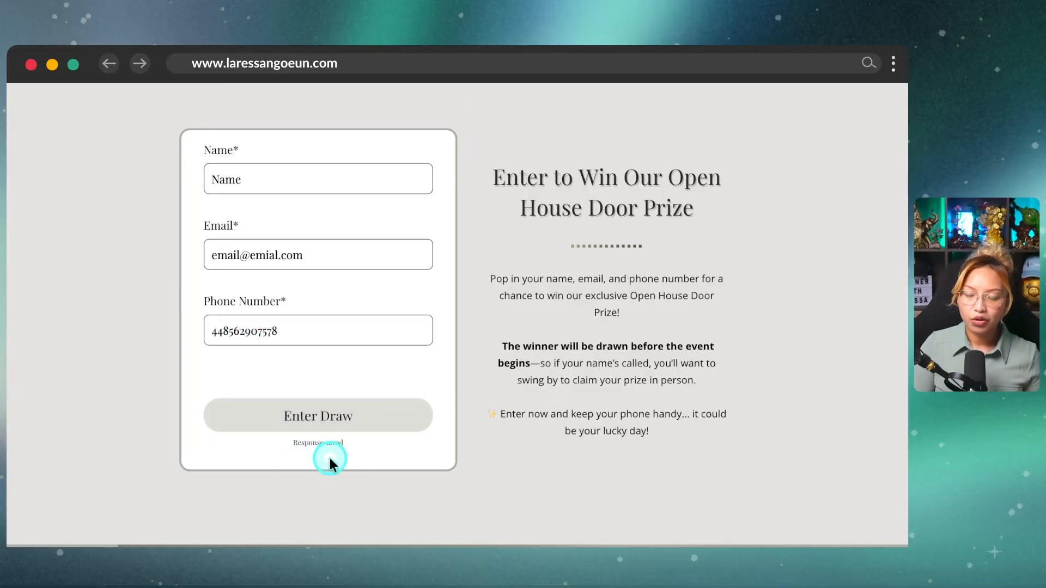
scroll(544, 329, "up", 1)
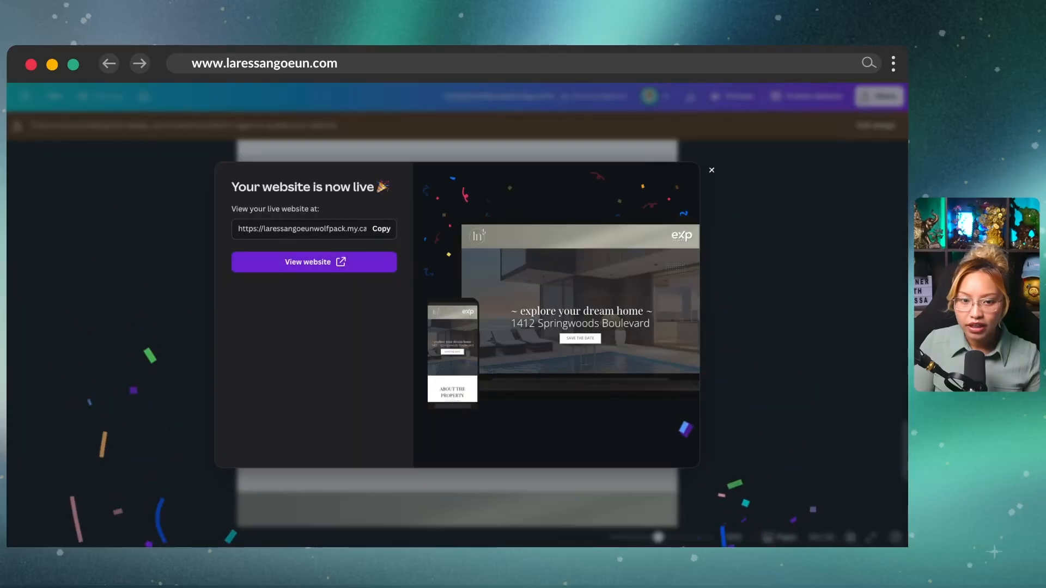
Step: Close the live announcement, return to editing, and show the door-prize form's Responses list
left_click(713, 171)
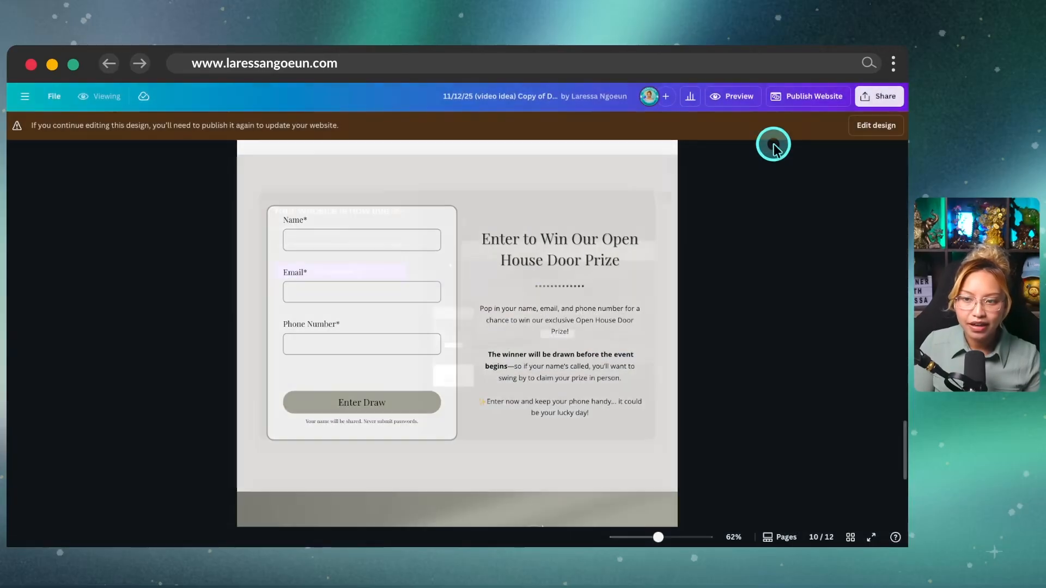
left_click(879, 131)
scroll(817, 362, "down", 1)
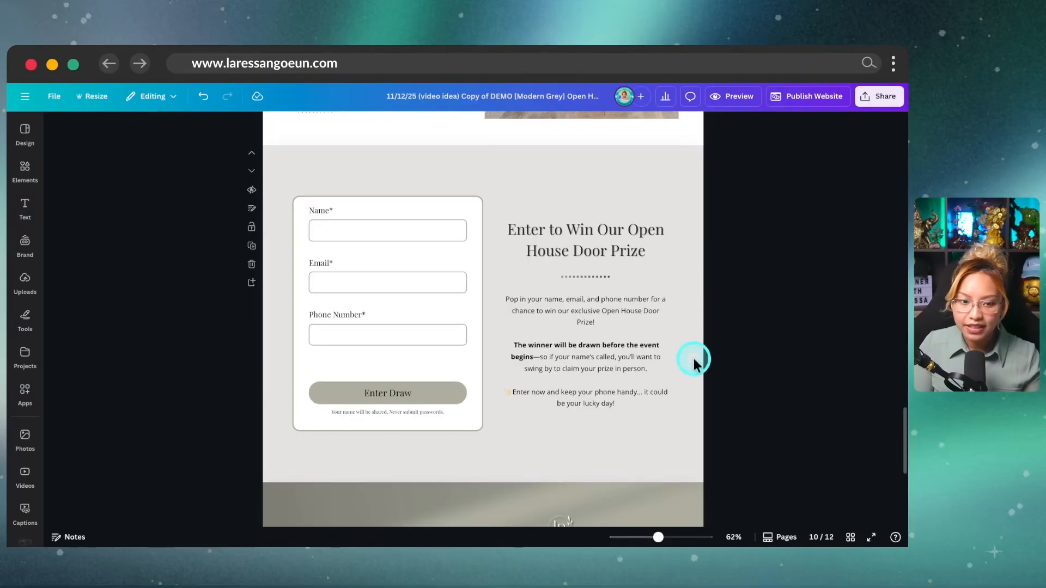
left_click(355, 252)
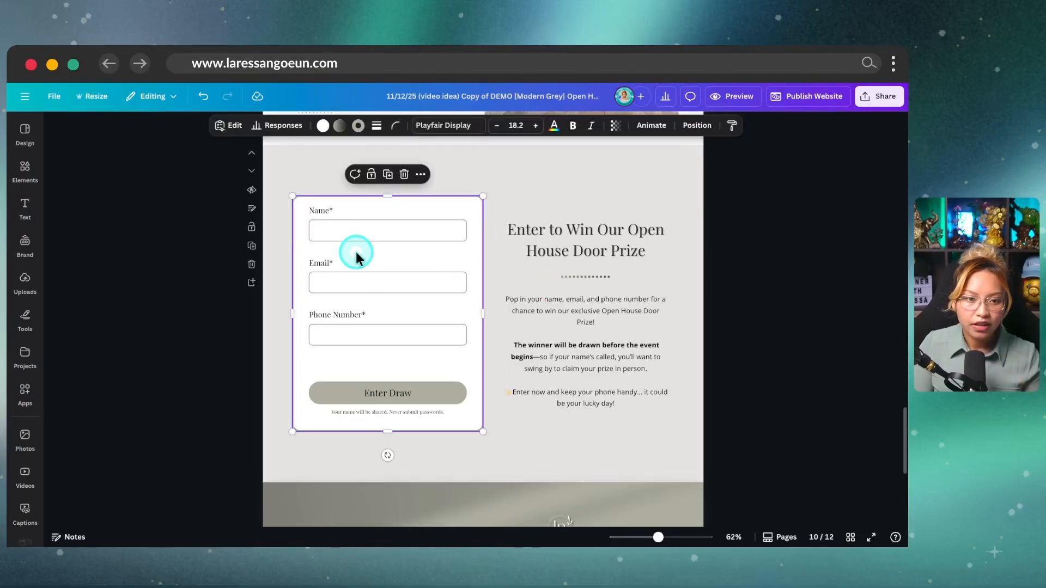
key("ctrl")
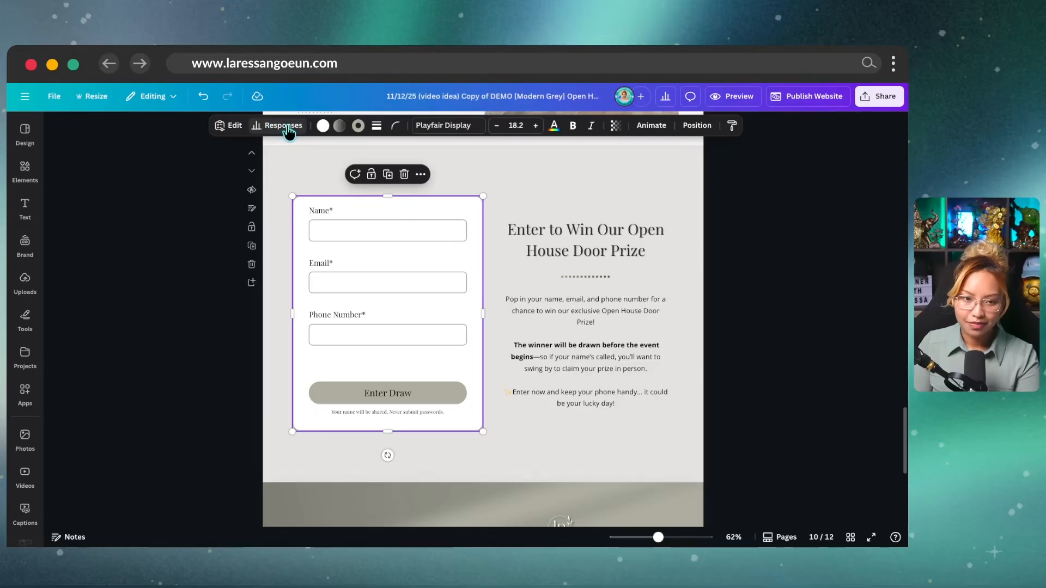
key("ctrl")
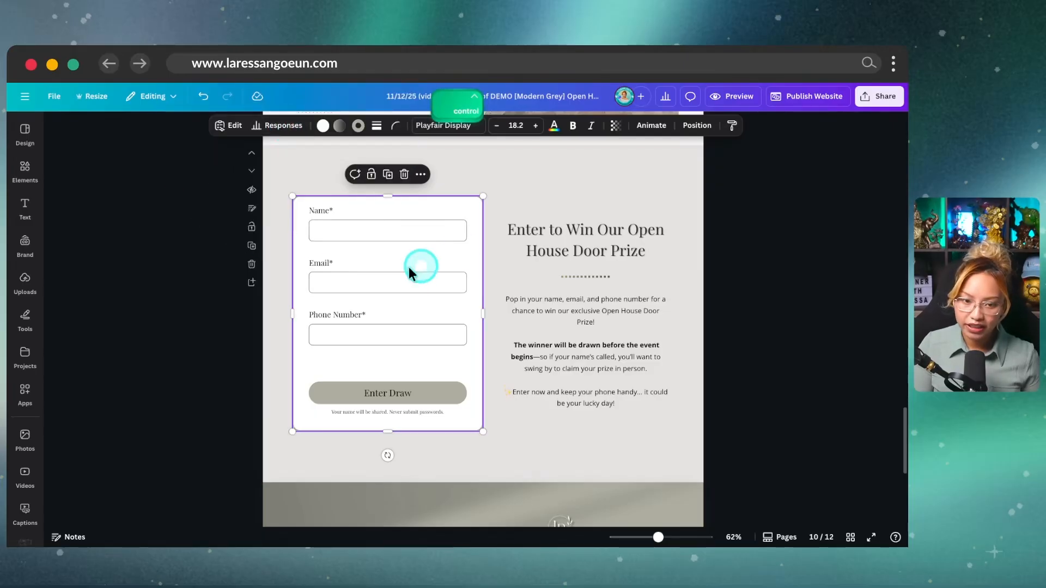
left_click(276, 125)
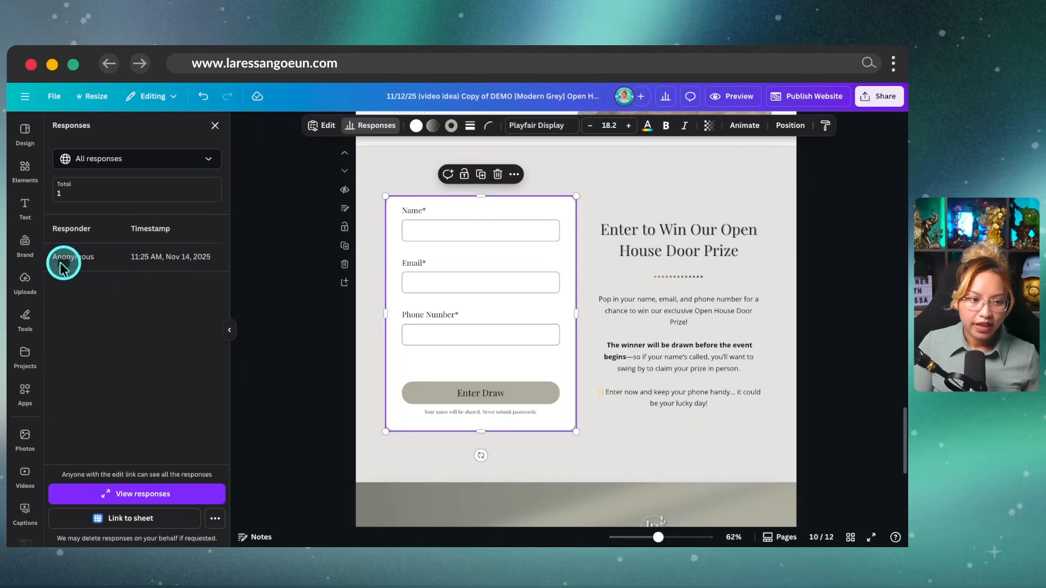
Step: Review the submitted test entry in the Form data table, then close it
key("ctrl")
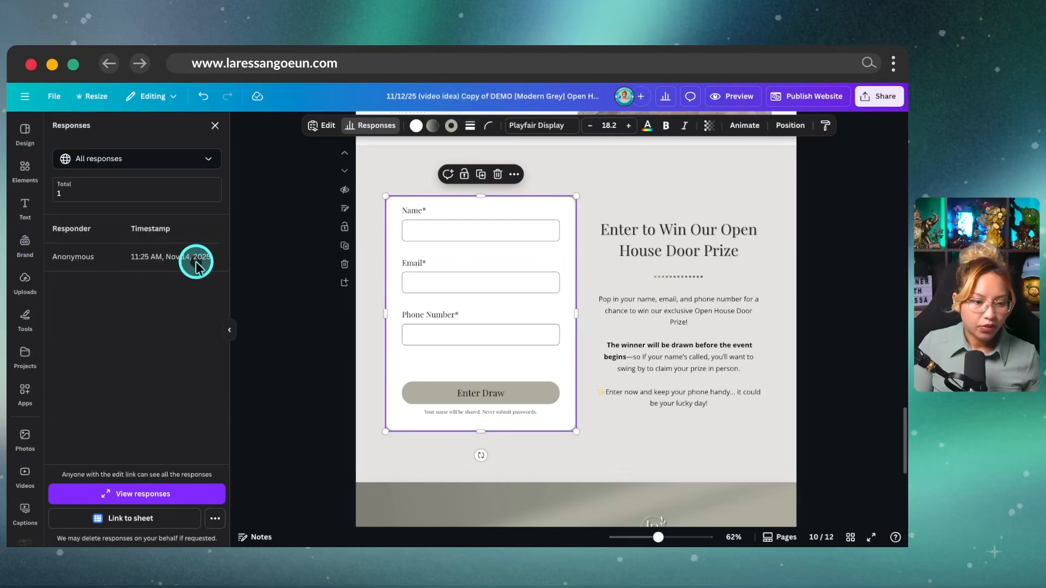
key("ctrl")
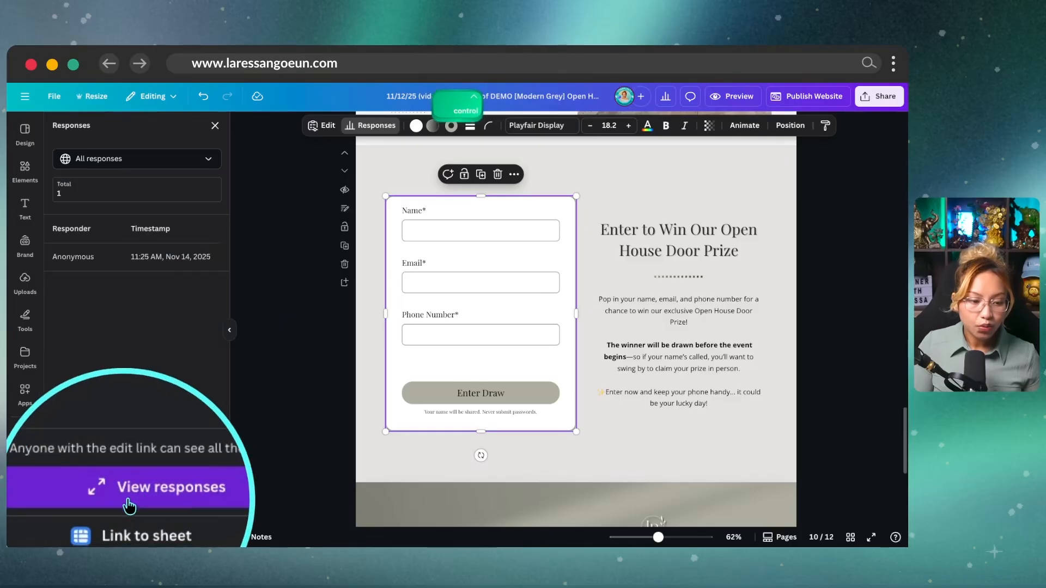
left_click(130, 498)
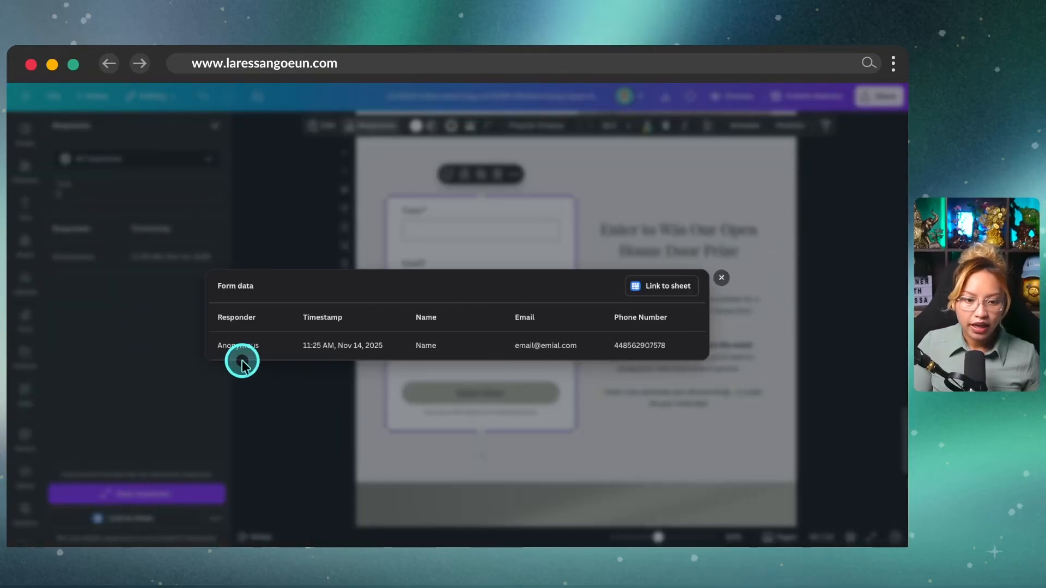
key("ctrl")
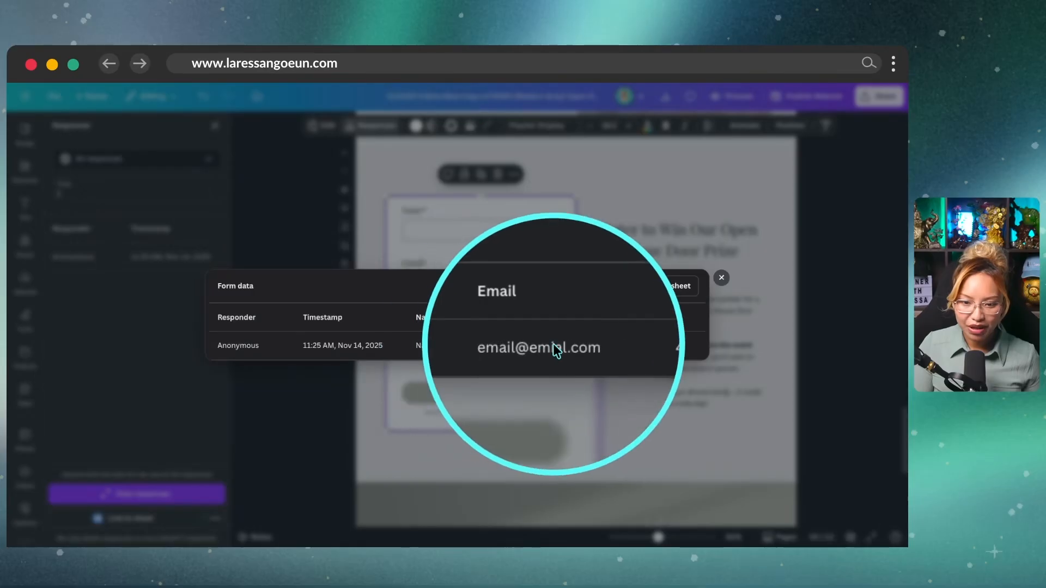
left_click(722, 278)
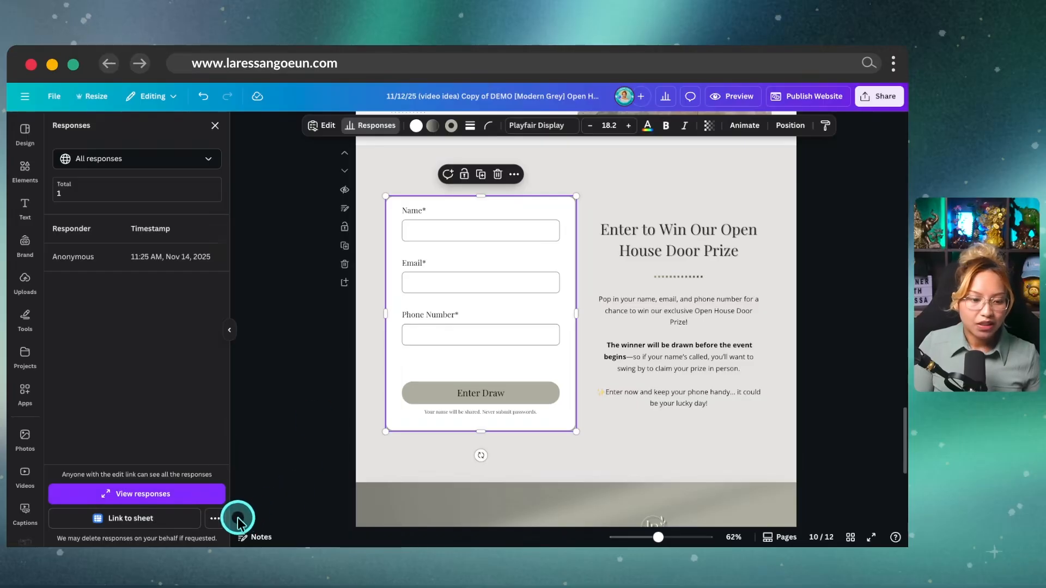
Step: Download the form responses as a CSV file and close the responses list
left_click(215, 518)
left_click(183, 487)
left_click(420, 458)
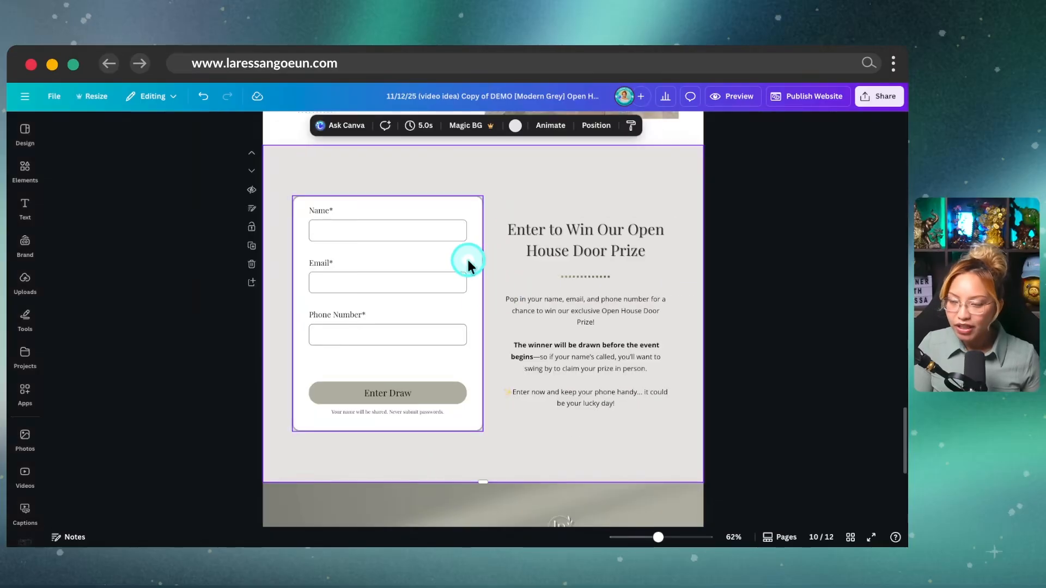
Step: Delete the accidental duplicate of the door-prize form and reselect the original
left_click(437, 262)
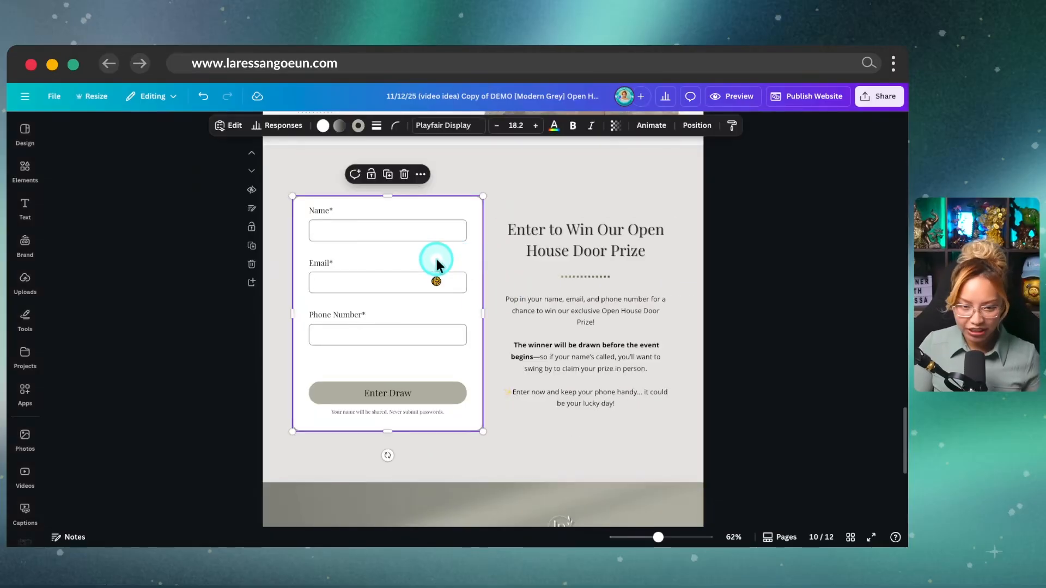
scroll(424, 251, "down", 1)
left_click_drag(412, 247, 551, 256)
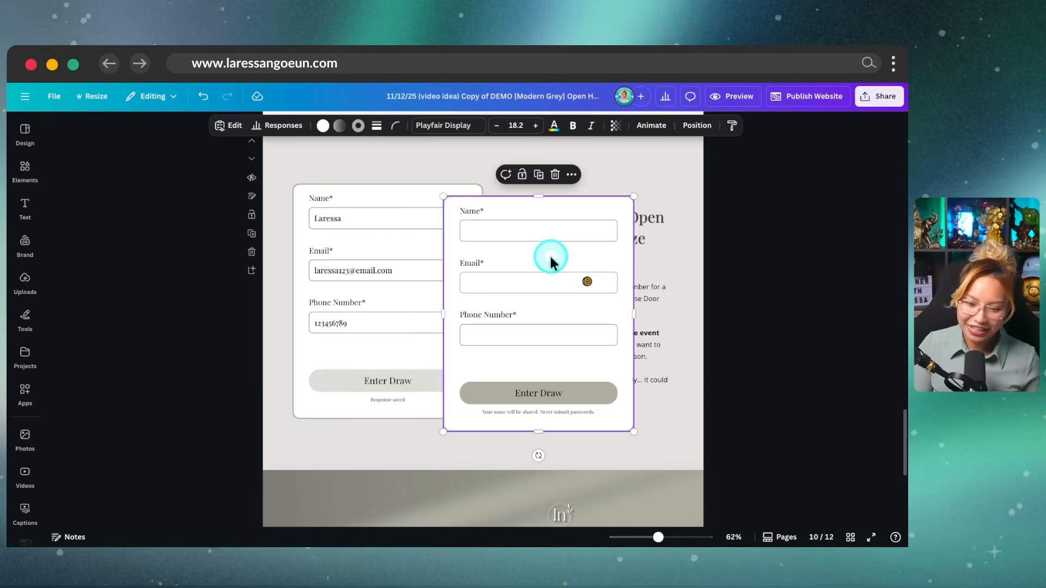
key("BackSpace")
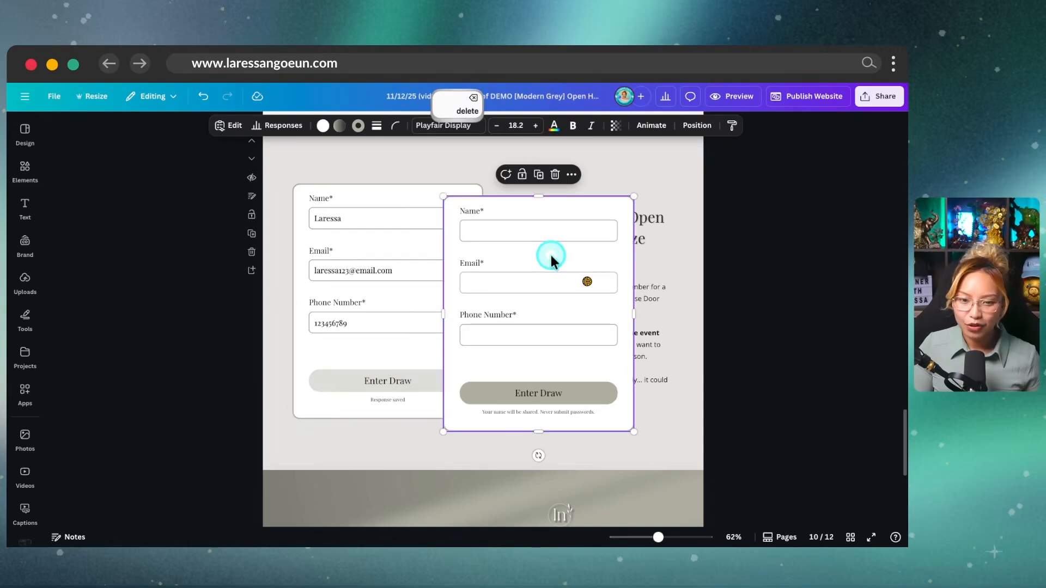
key("BackSpace")
left_click(382, 231)
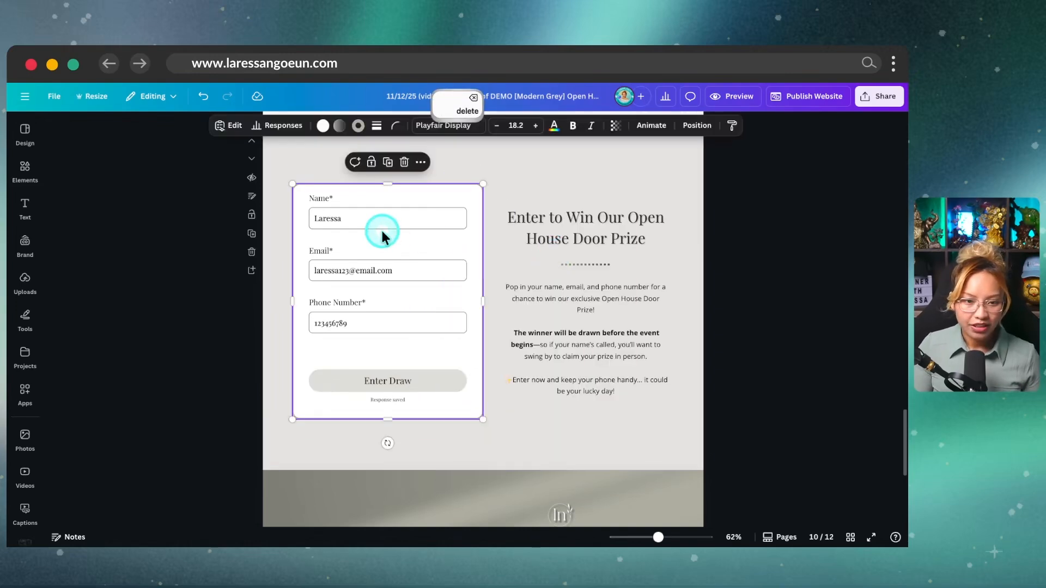
Step: Preview the three form responses and download them as a CSV file
left_click(284, 126)
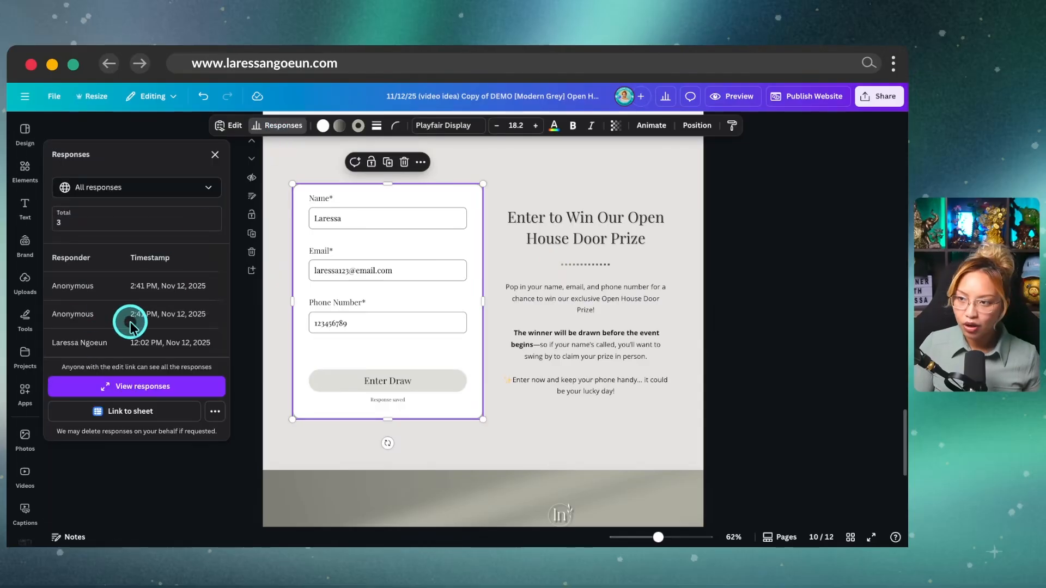
key("ctrl")
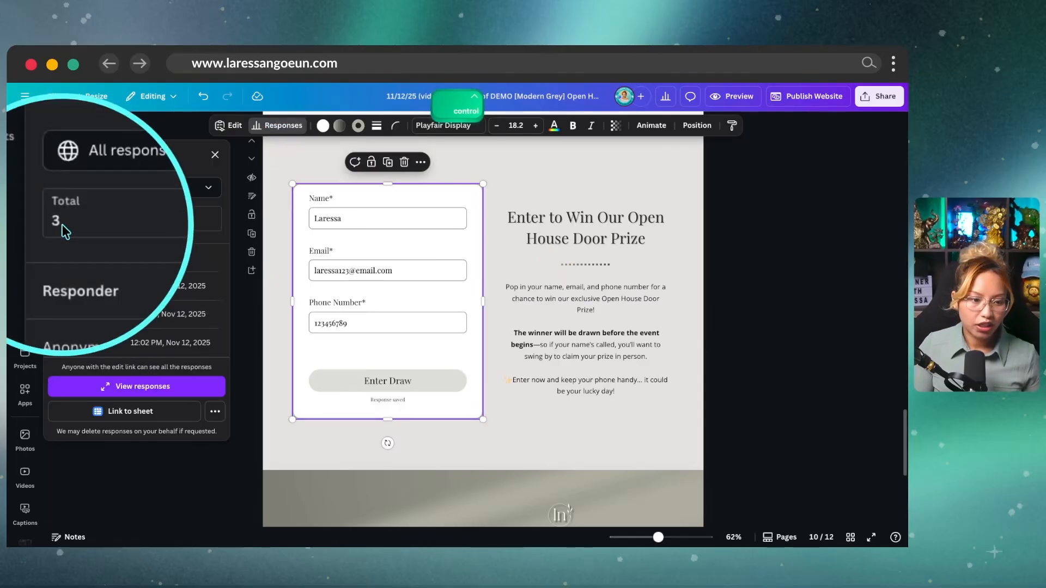
left_click(201, 387)
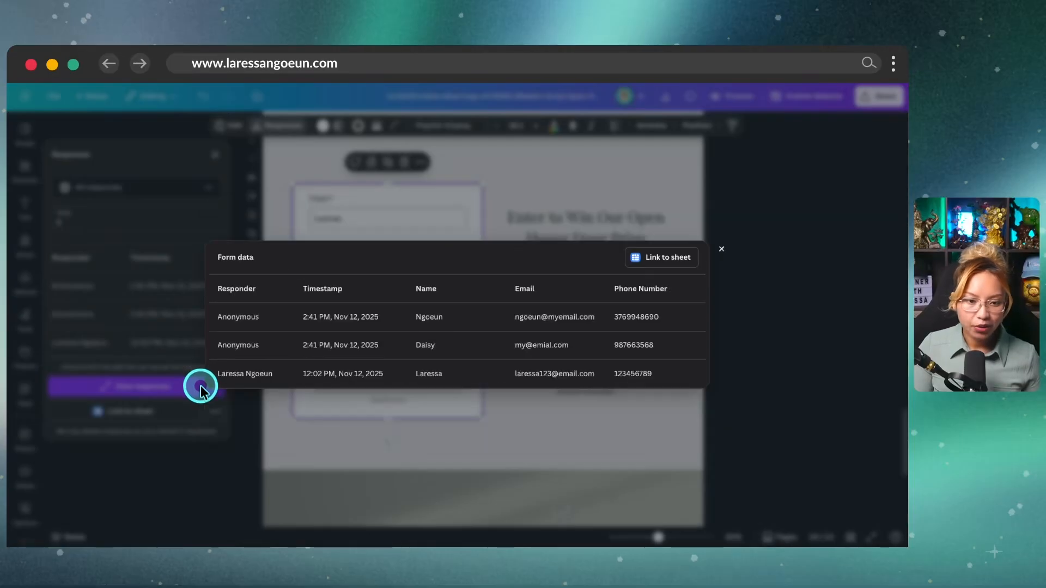
left_click(720, 248)
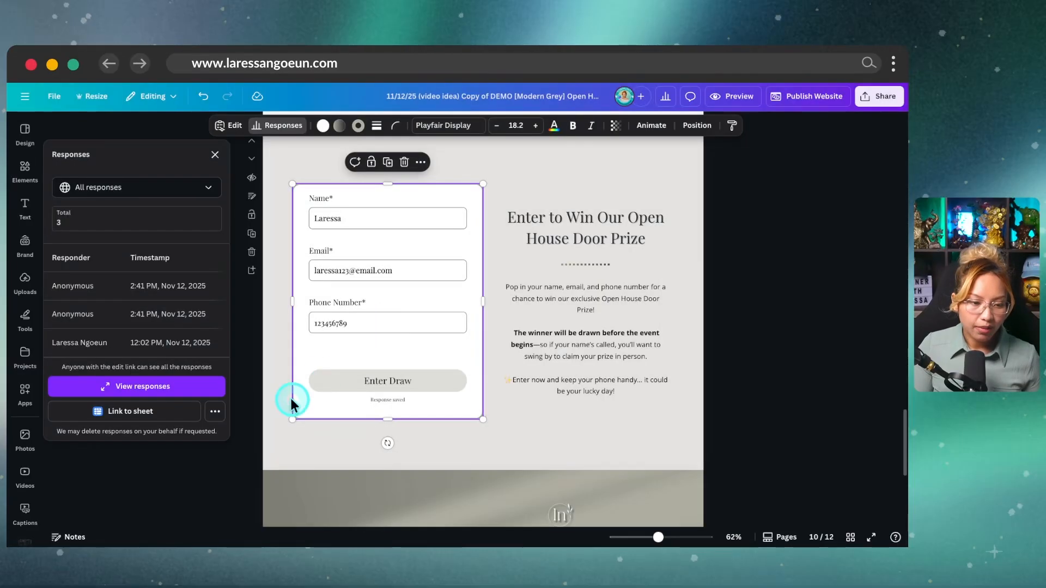
left_click(217, 417, "ctrl")
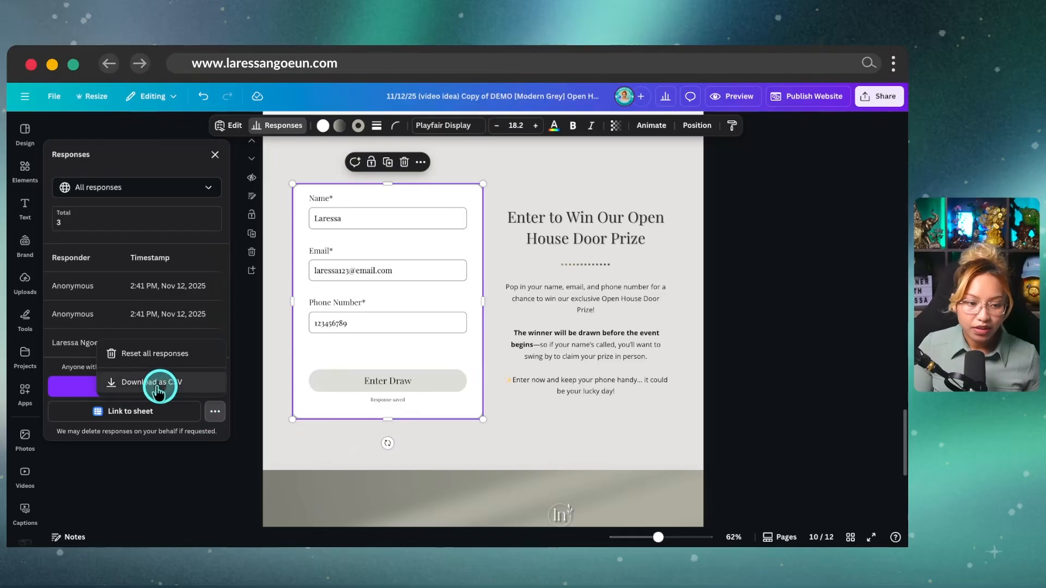
left_click(188, 385)
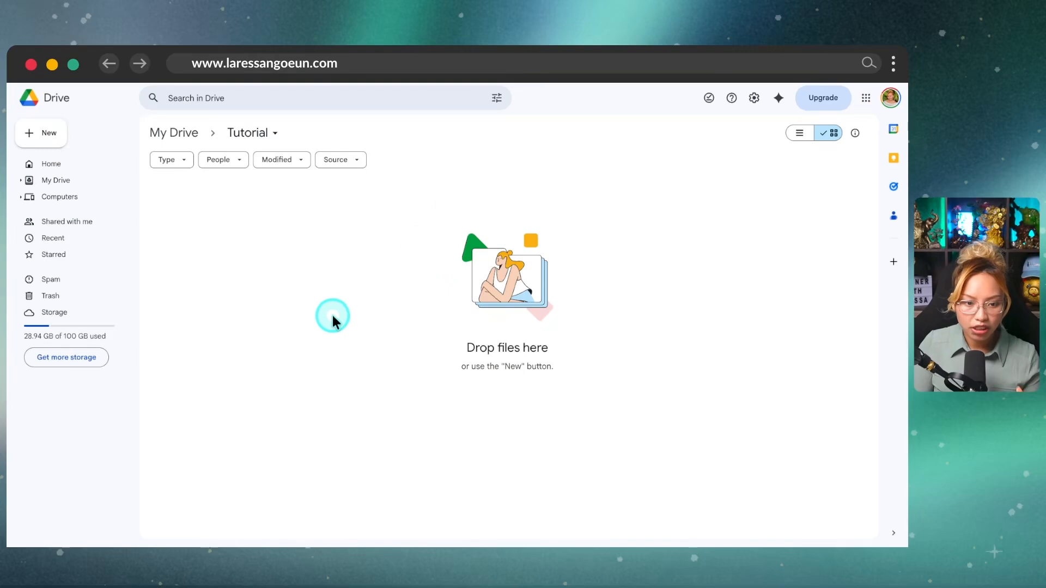
Step: Drag the downloaded submissions CSV into the Tutorial folder to upload it
right_click(334, 316)
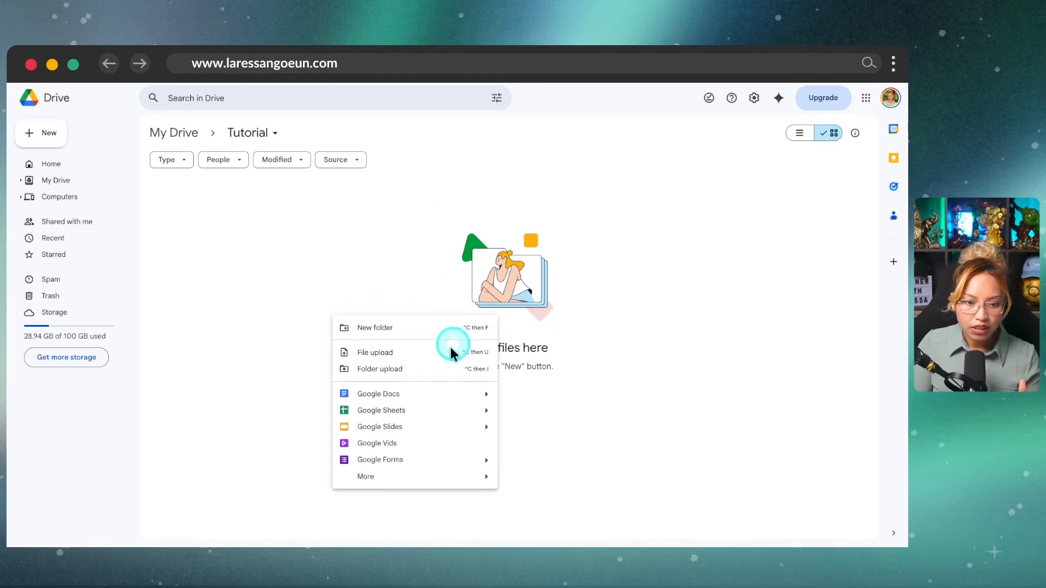
left_click(384, 355)
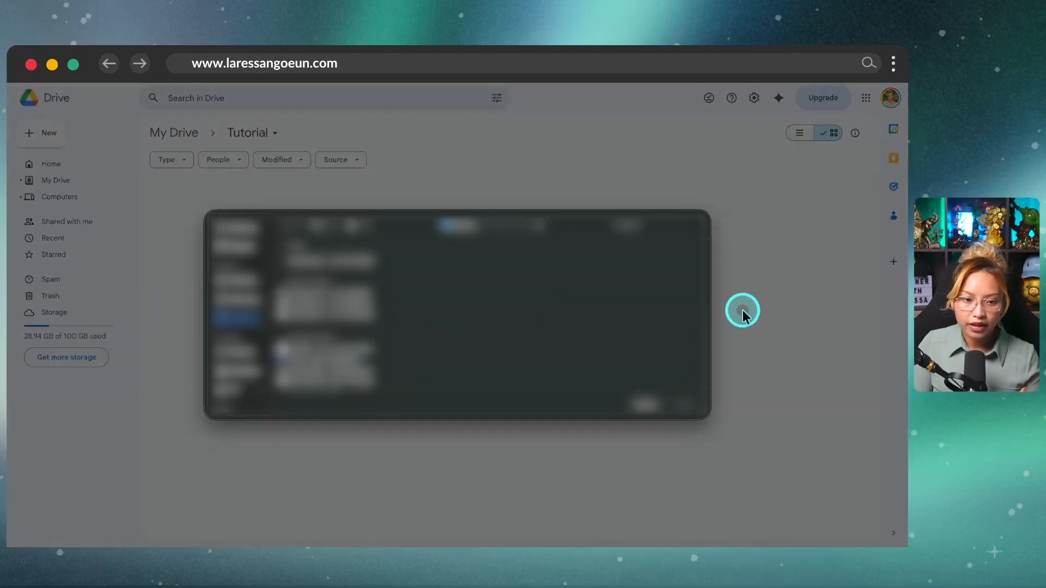
left_click(641, 403)
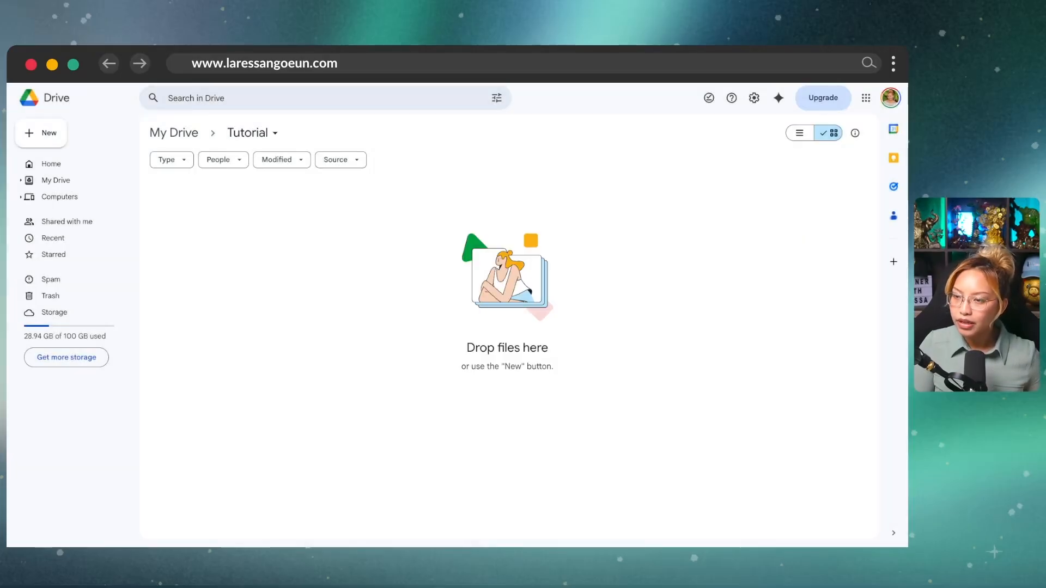
left_click_drag(708, 393, 510, 321)
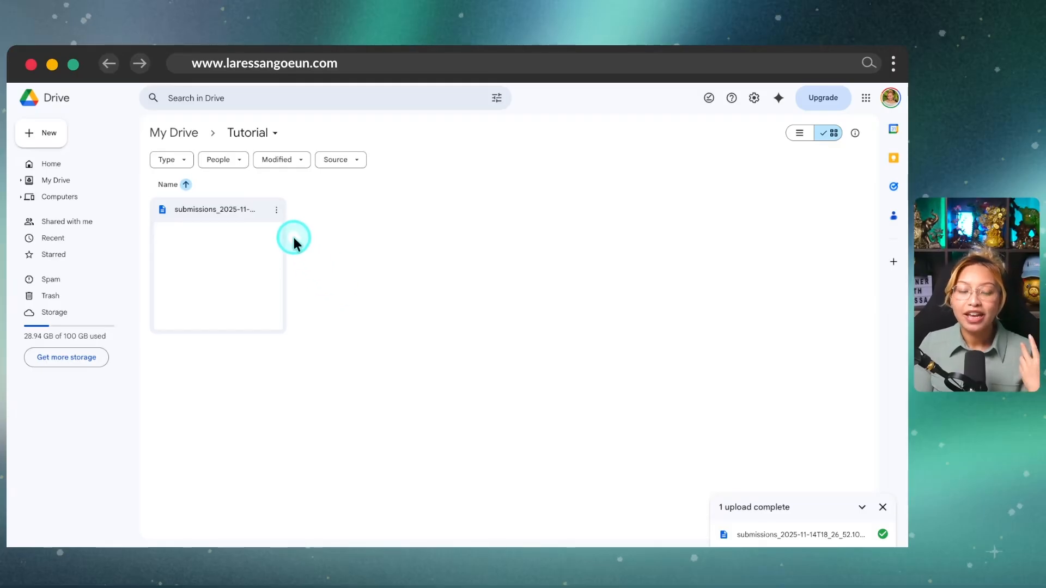
Step: Open the uploaded submissions CSV with Google Sheets
left_click(276, 210)
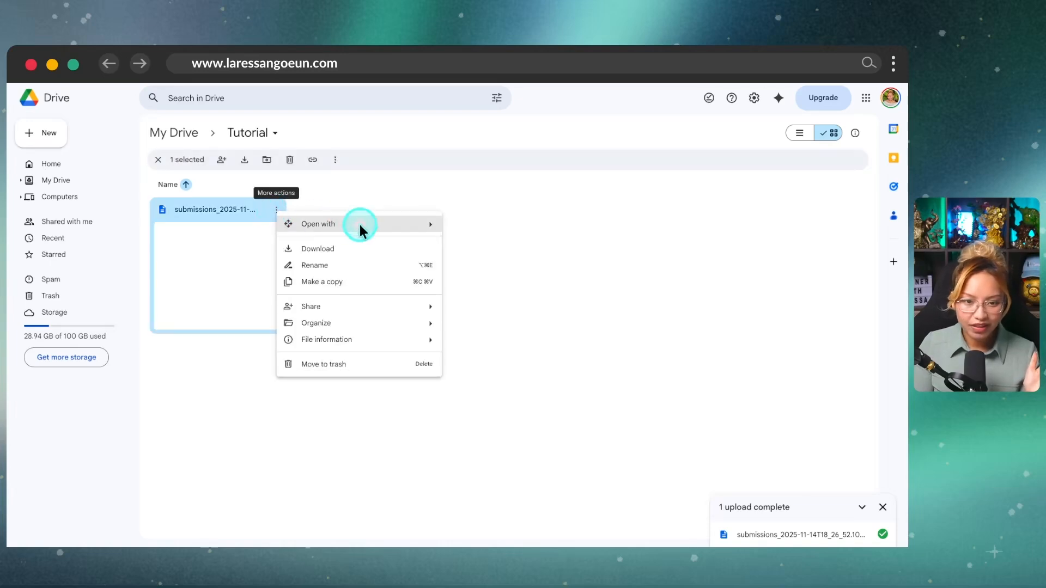
left_click(406, 228)
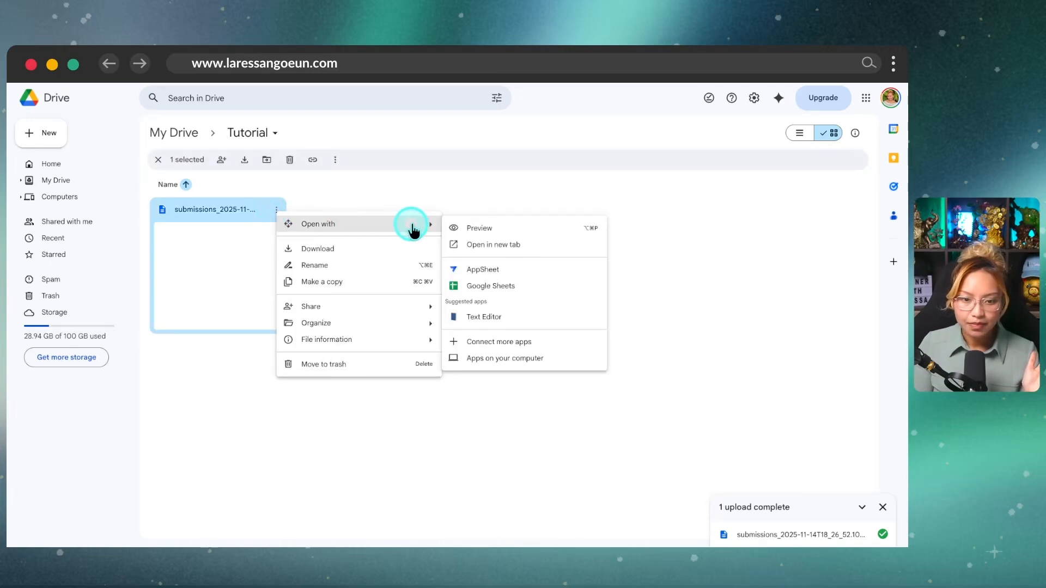
left_click(501, 288)
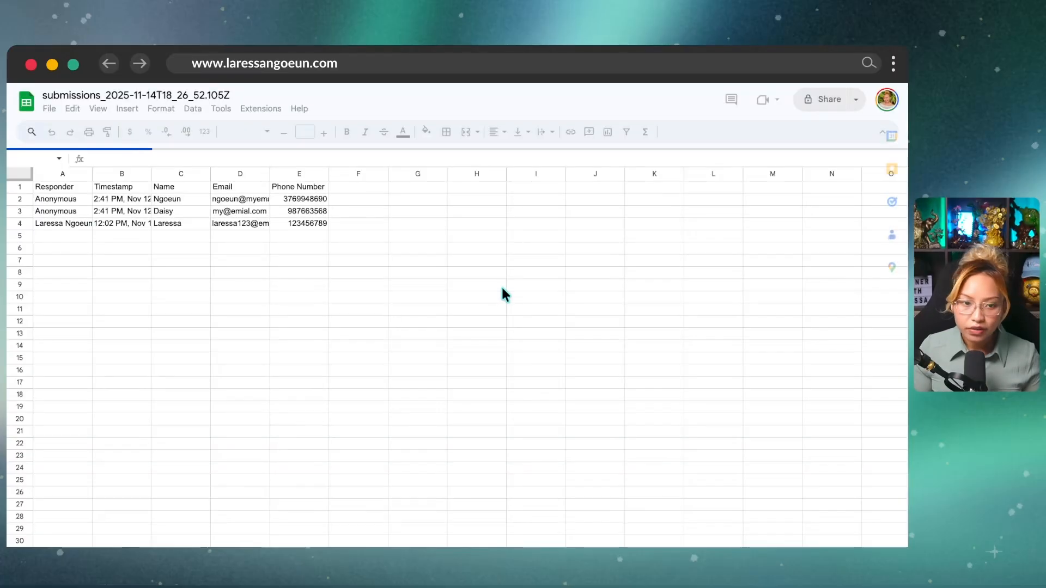
Step: Widen columns A through E to about 150 px
left_click(65, 171)
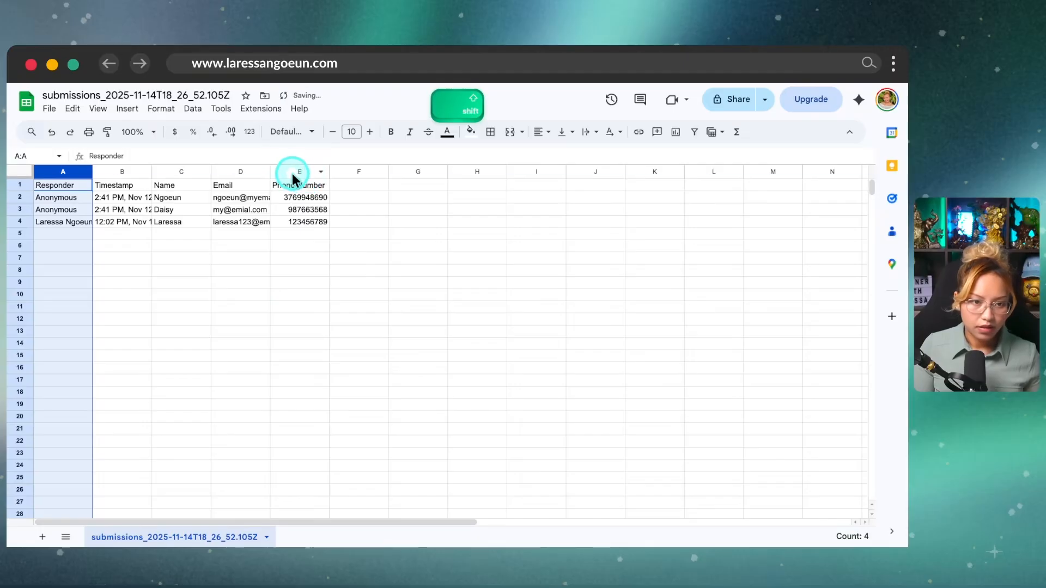
left_click(289, 172, "shift")
mouse_move(272, 172)
left_mouse_down()
mouse_move(286, 172)
mouse_move(266, 173)
left_mouse_up()
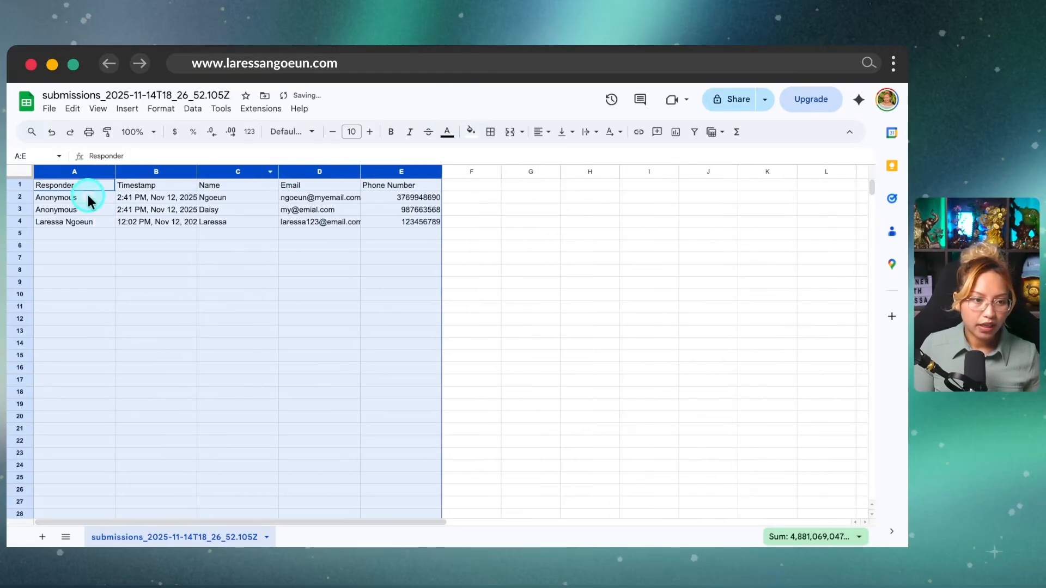
left_click(85, 187)
Step: Freeze the header row and set the sheet zoom to 125%
left_click(99, 109)
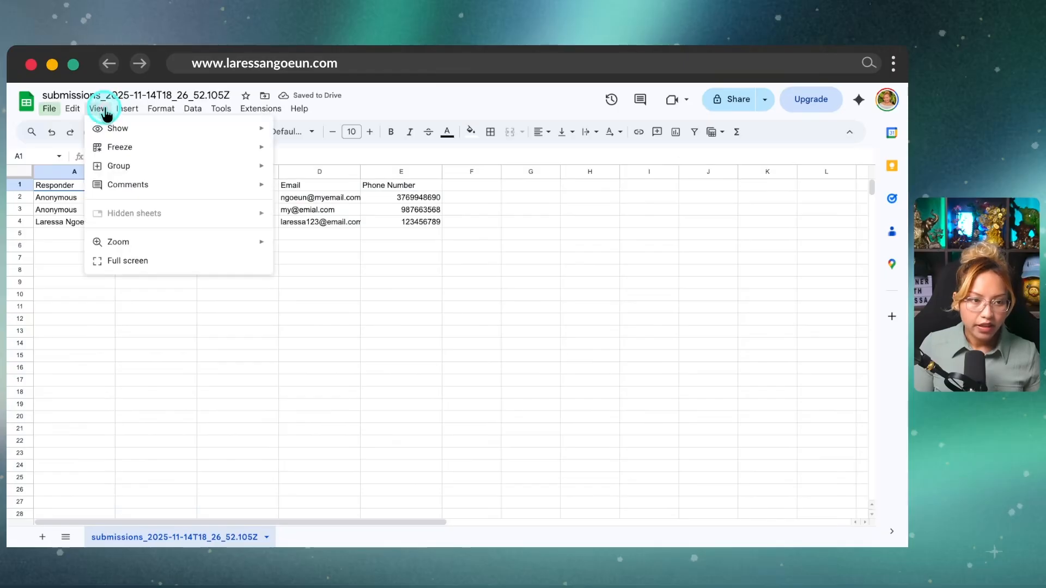
mouse_move(116, 147)
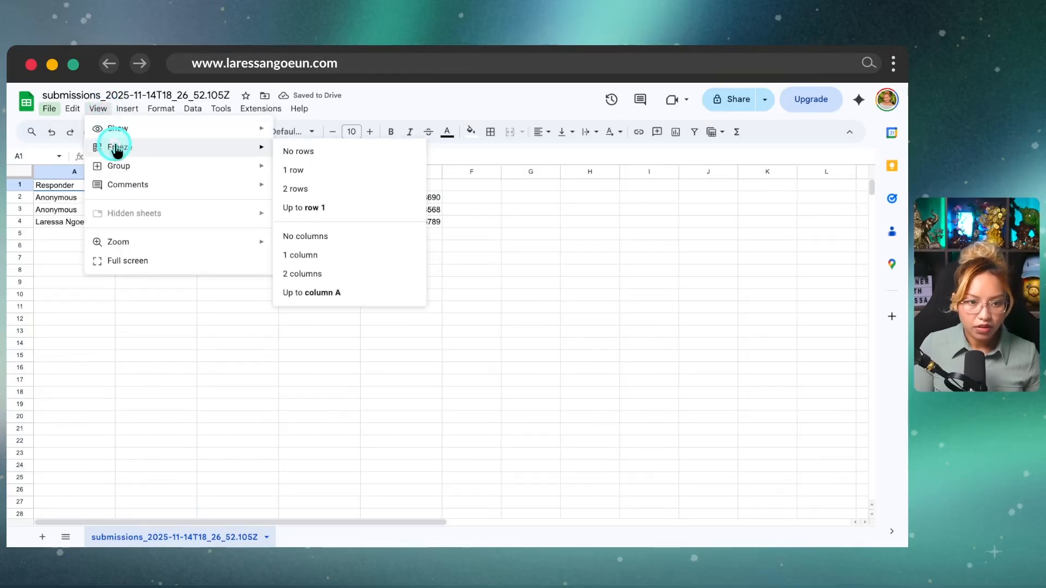
left_click(339, 168)
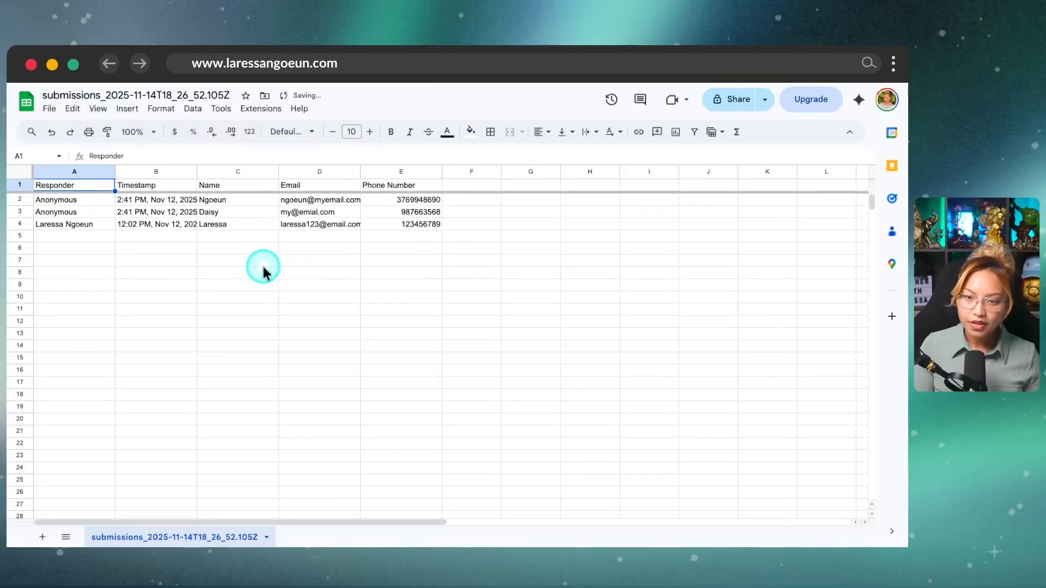
scroll(262, 264, "down", 3)
scroll(249, 287, "up", 3)
left_click(138, 132)
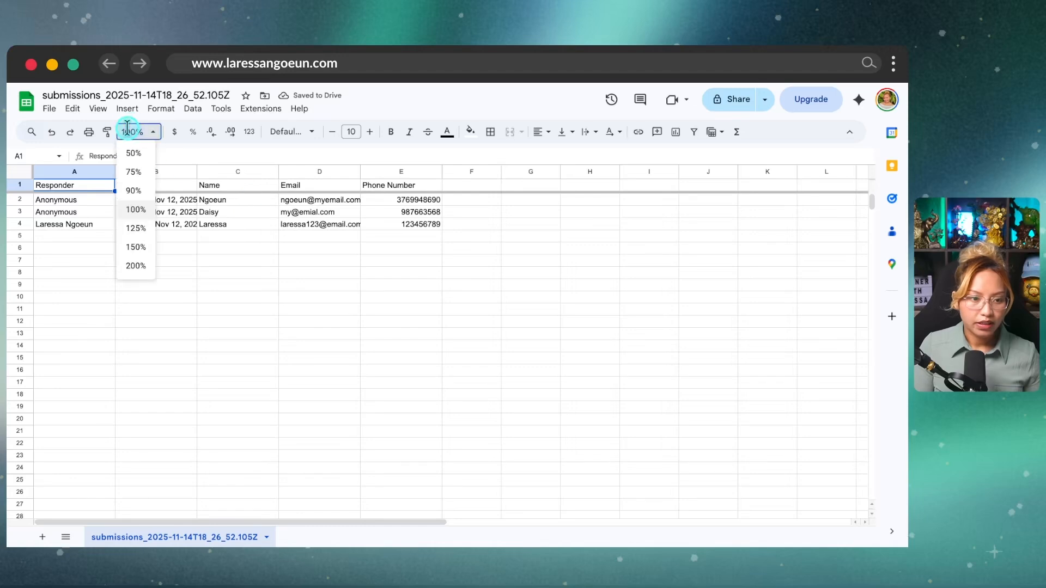
left_click(138, 229)
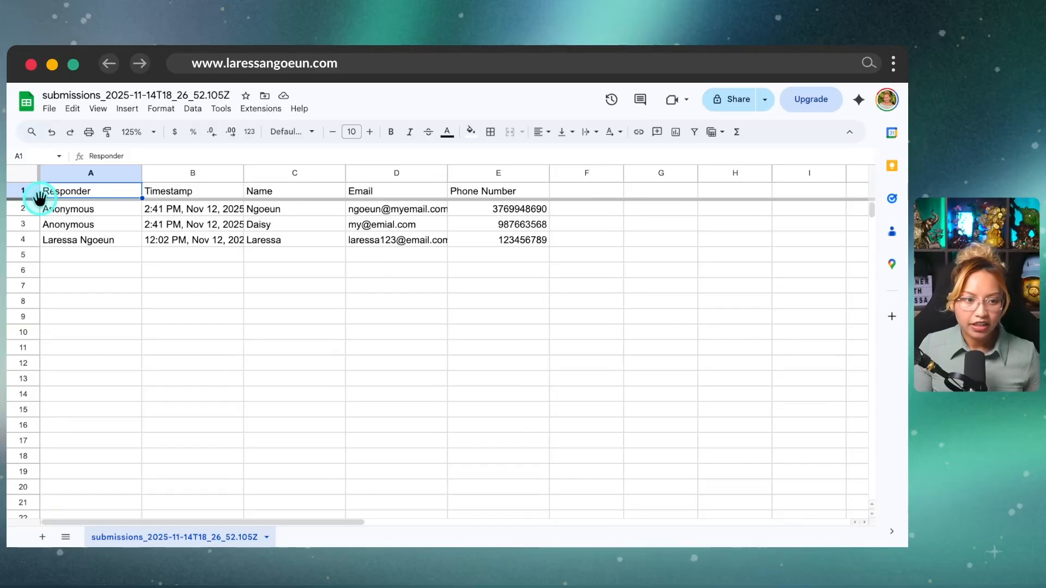
Step: Shuffle the response rows A2:E4 into random order with Randomize range
key("ctrl")
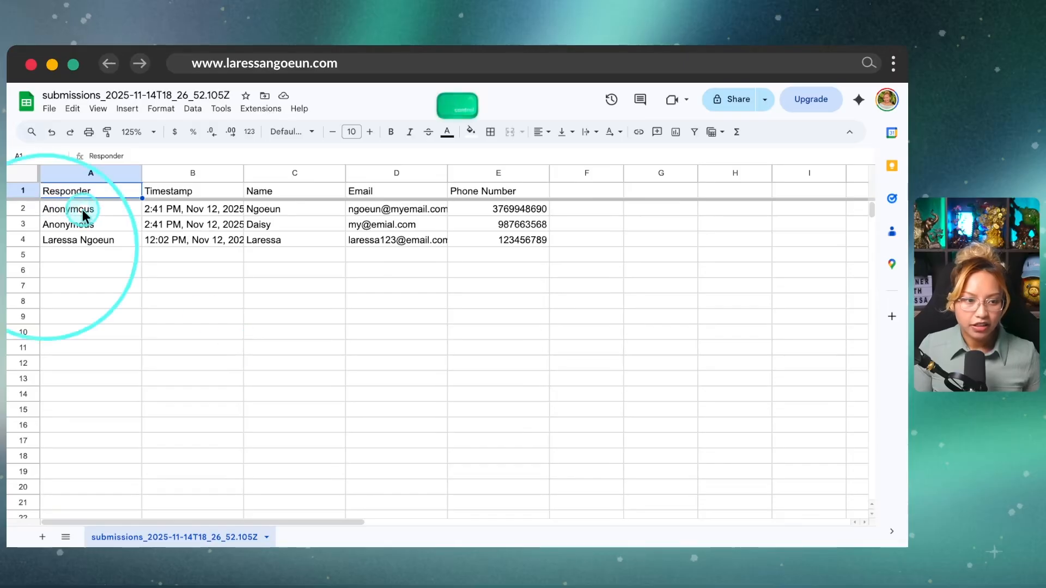
left_click(112, 209)
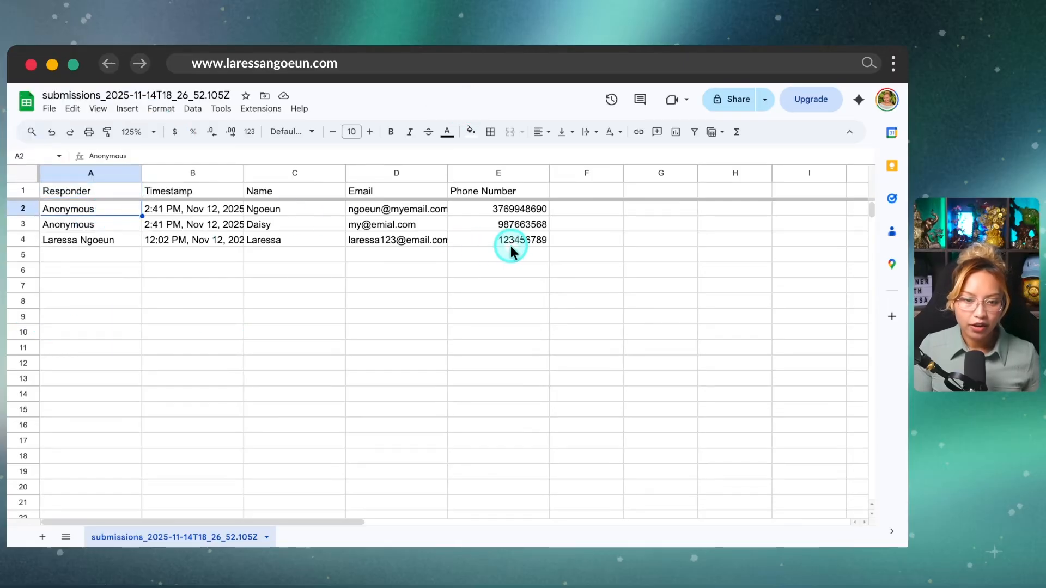
left_click(538, 242, "shift")
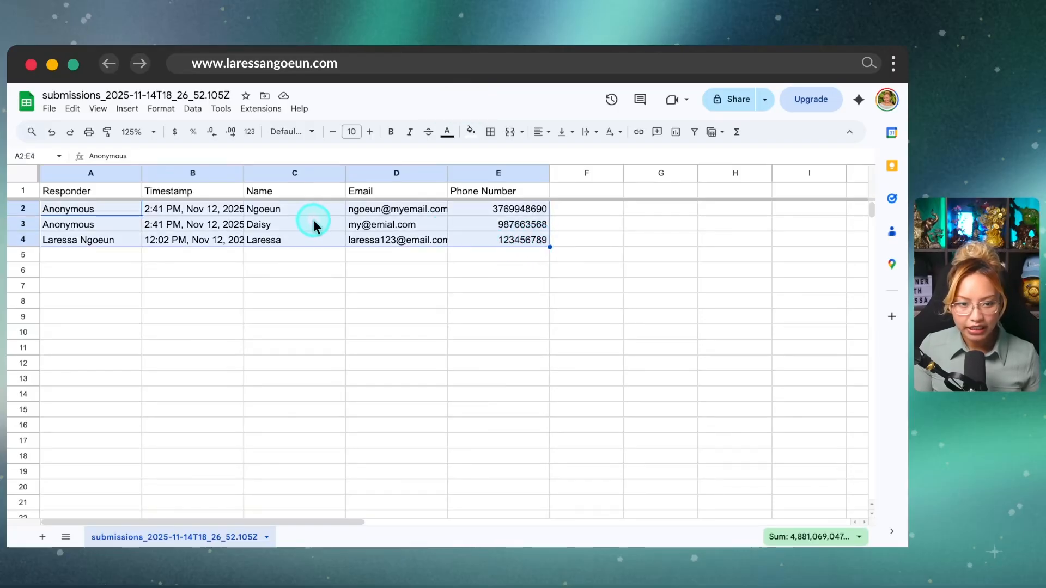
key("ctrl")
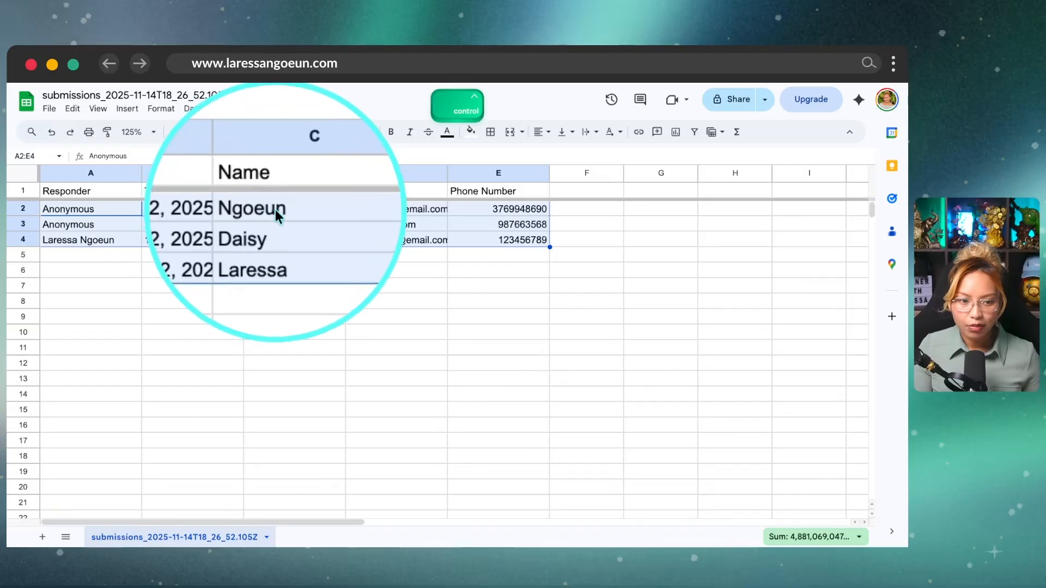
left_click(319, 226, "ctrl")
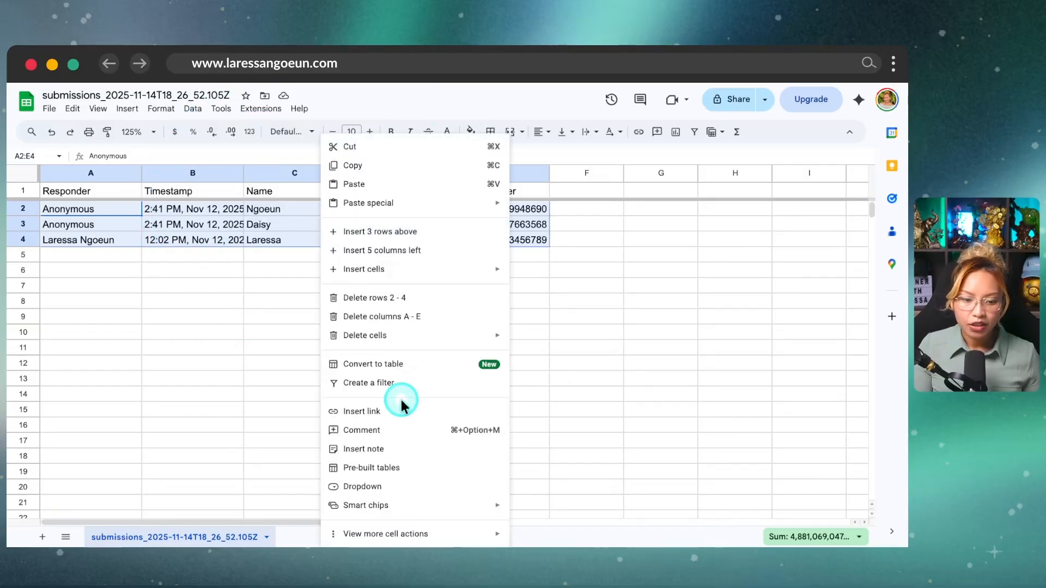
mouse_move(491, 535)
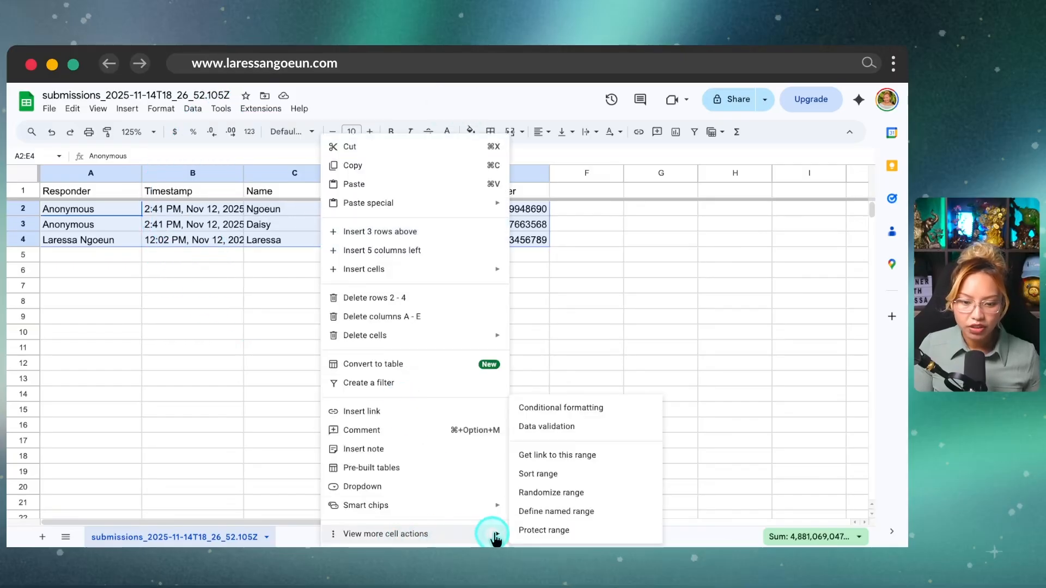
key("ctrl")
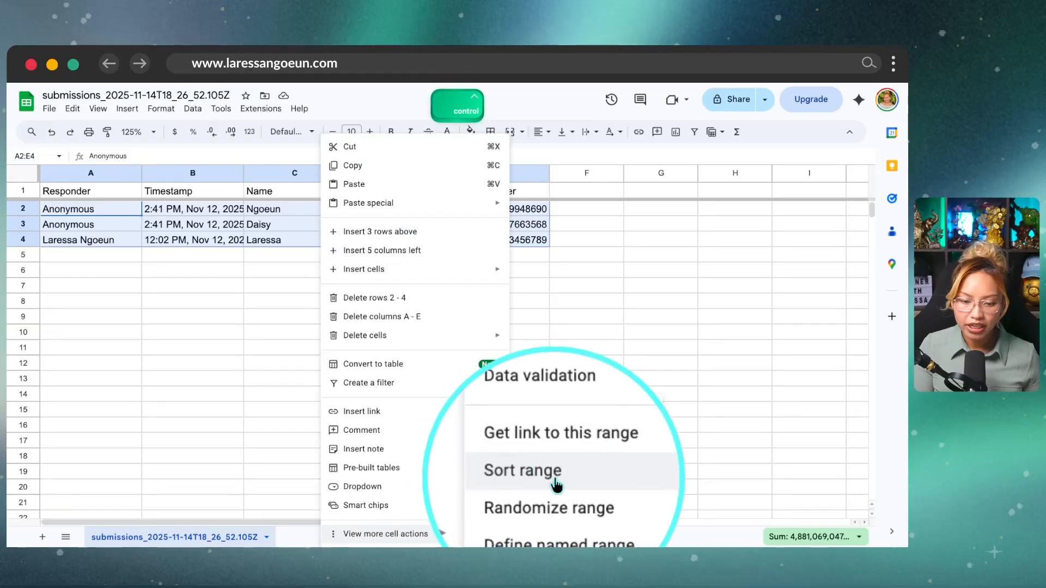
left_click(566, 500)
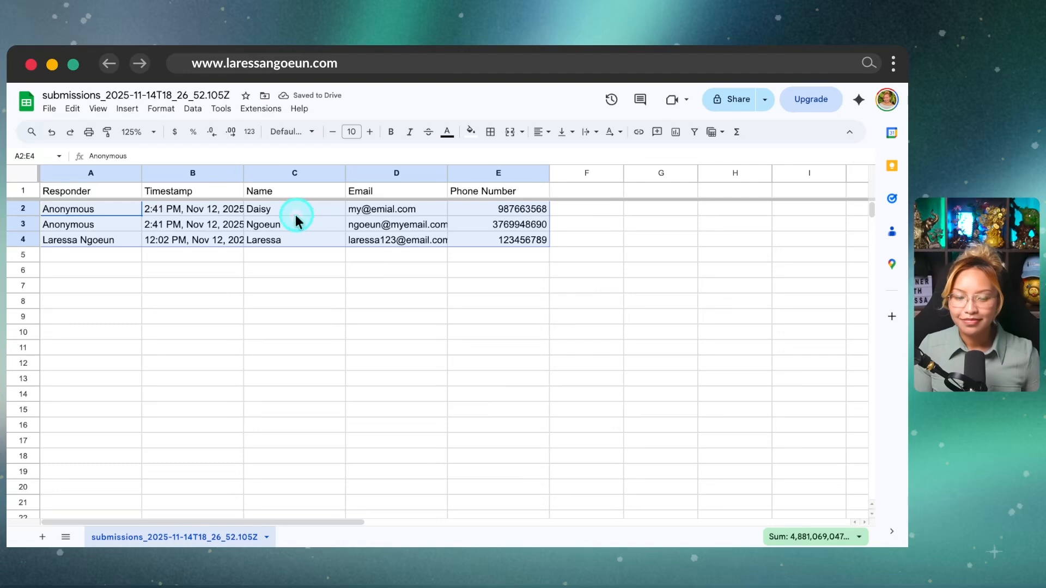
key("ctrl")
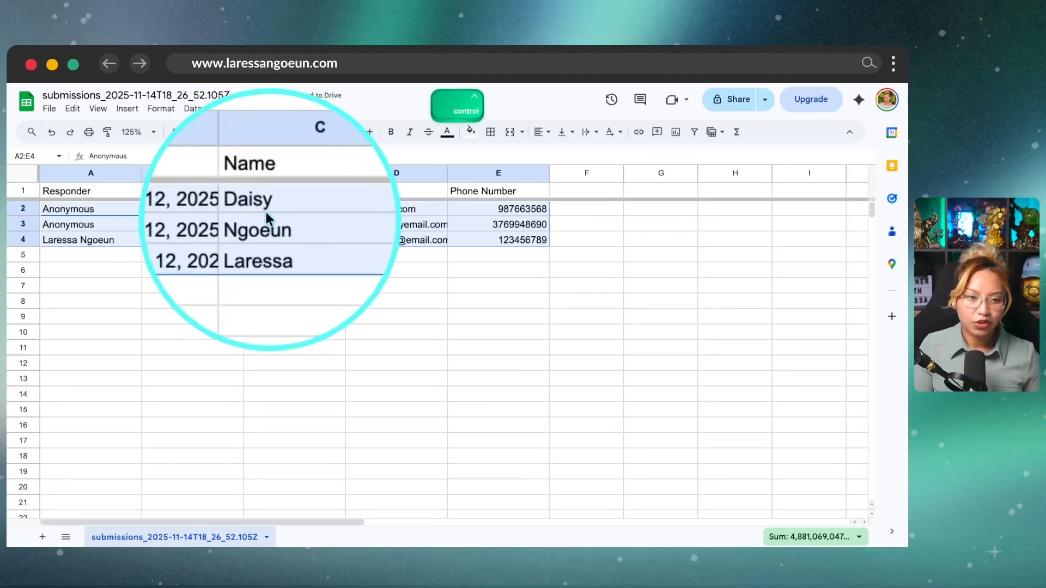
key("ctrl")
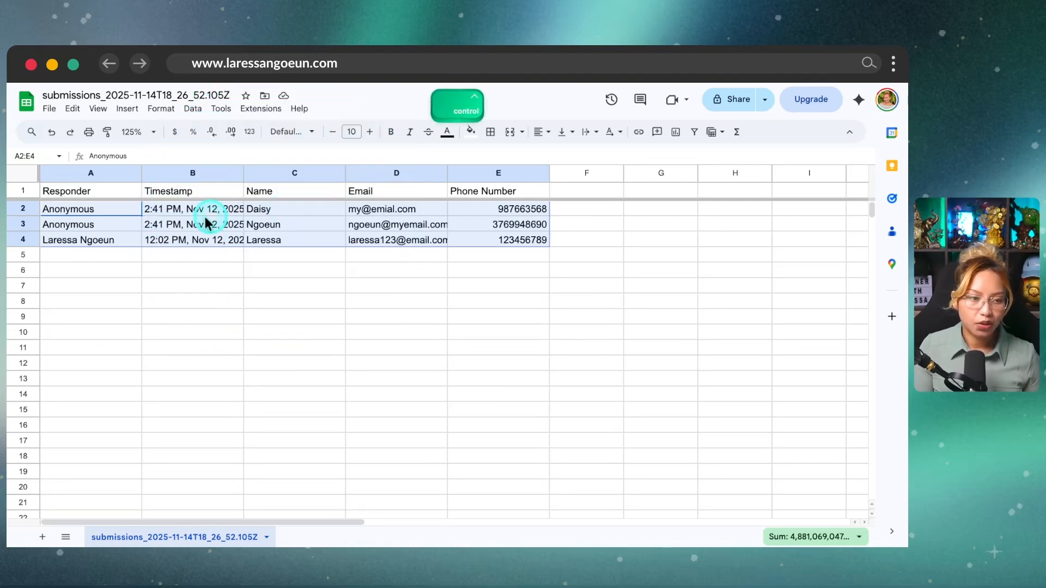
Step: Fill the winning row A2:E2 yellow
left_click(123, 215)
left_click(468, 213, "shift")
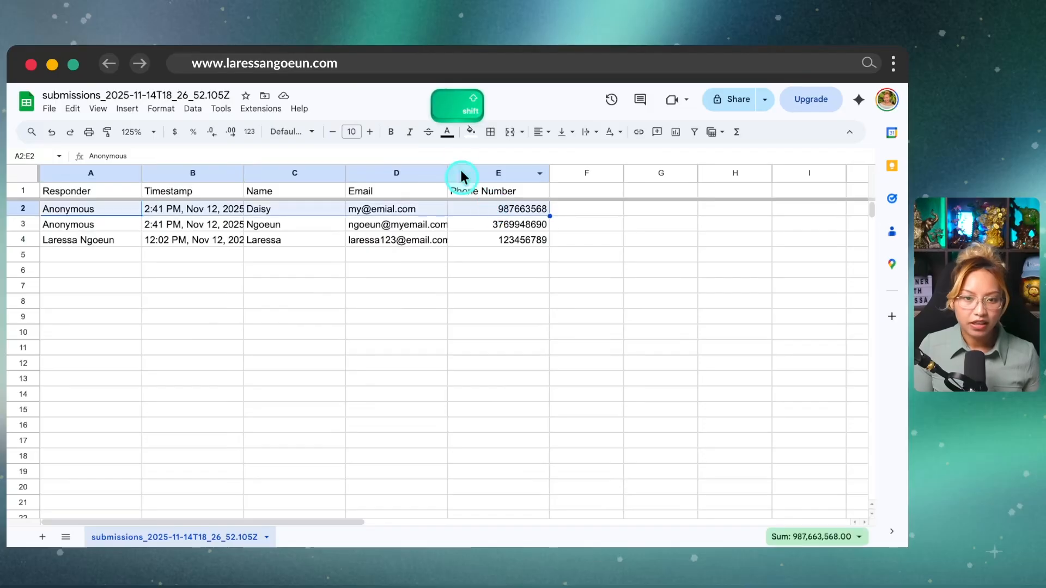
left_click(471, 131)
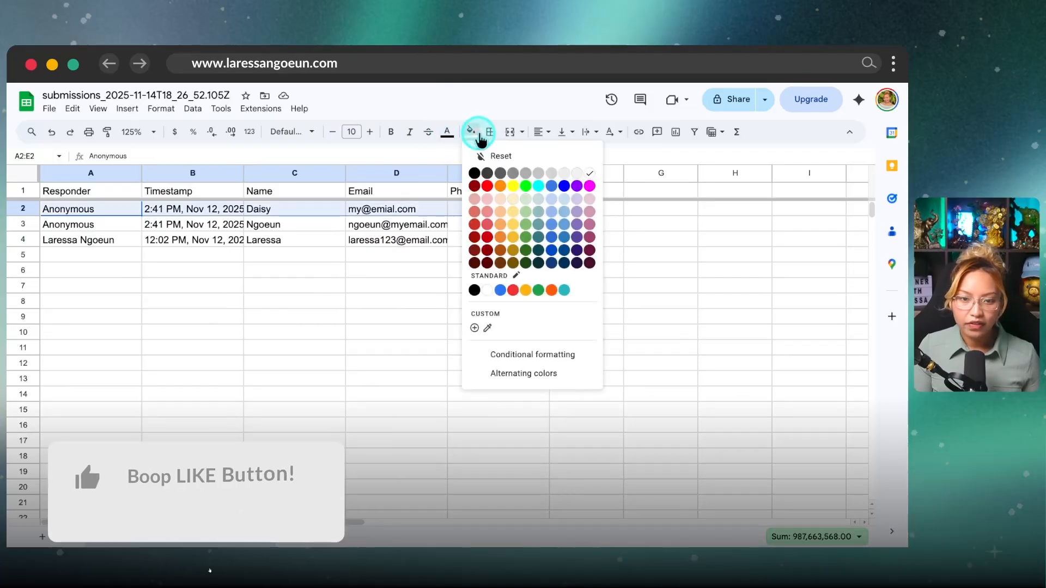
left_click(514, 187)
left_click(657, 280)
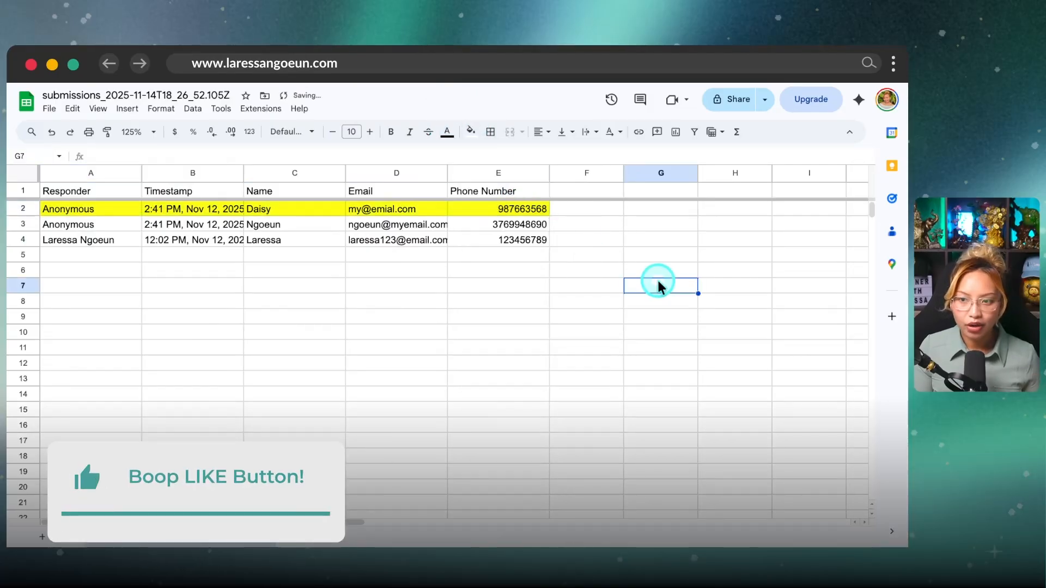